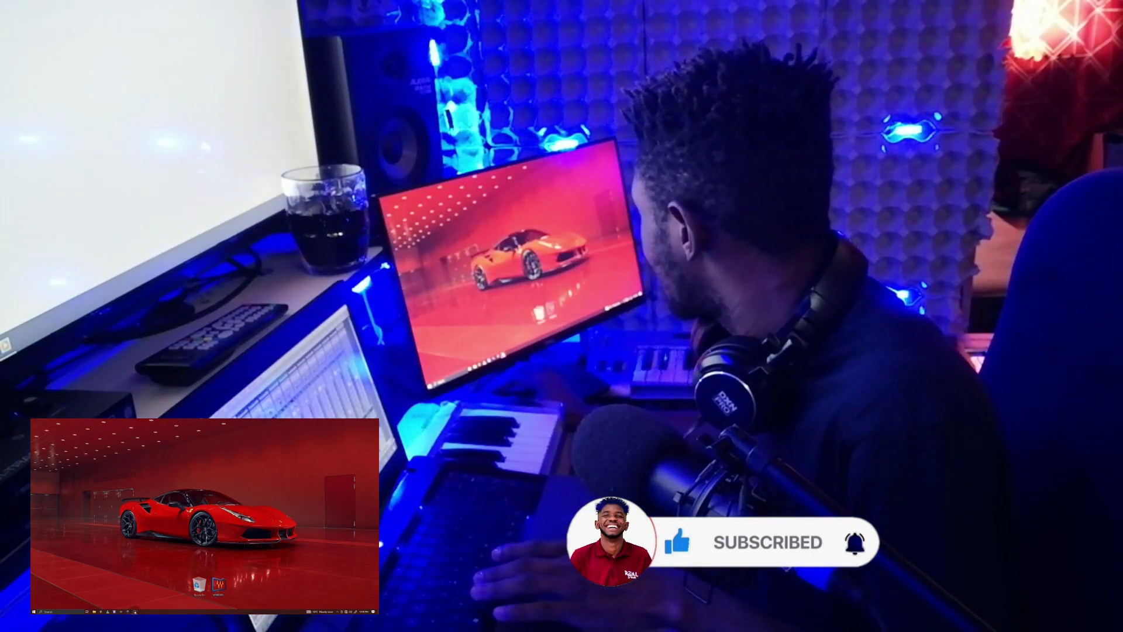
Open FL Studio from the desktop.
{"action": "left_click", "coordinate": [134, 611]}
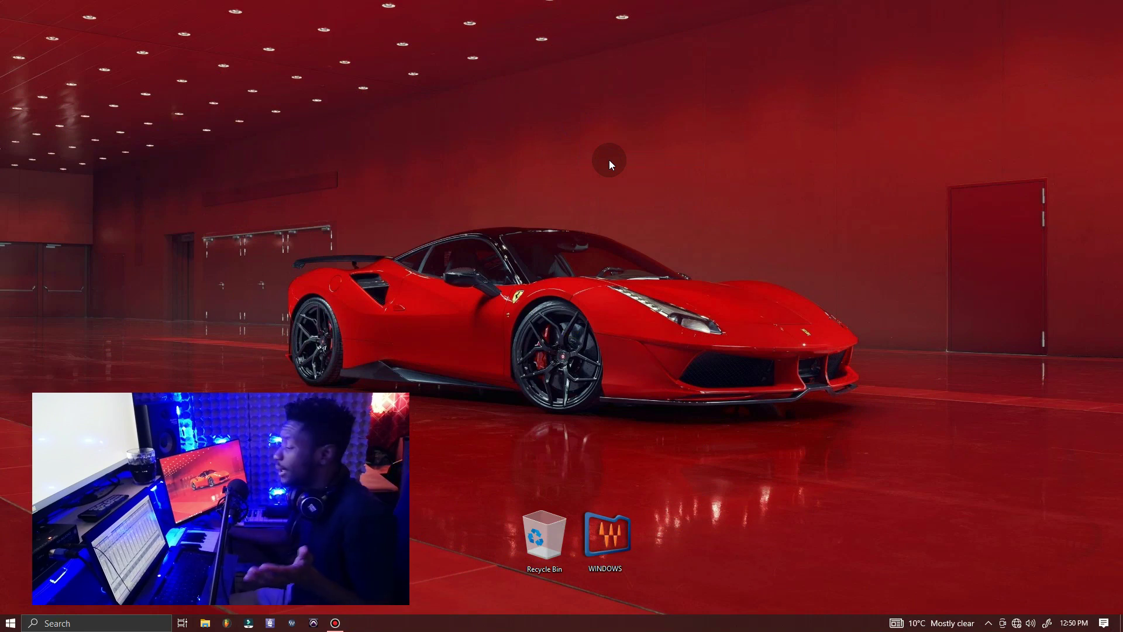
{"action": "left_click", "coordinate": [224, 623]}
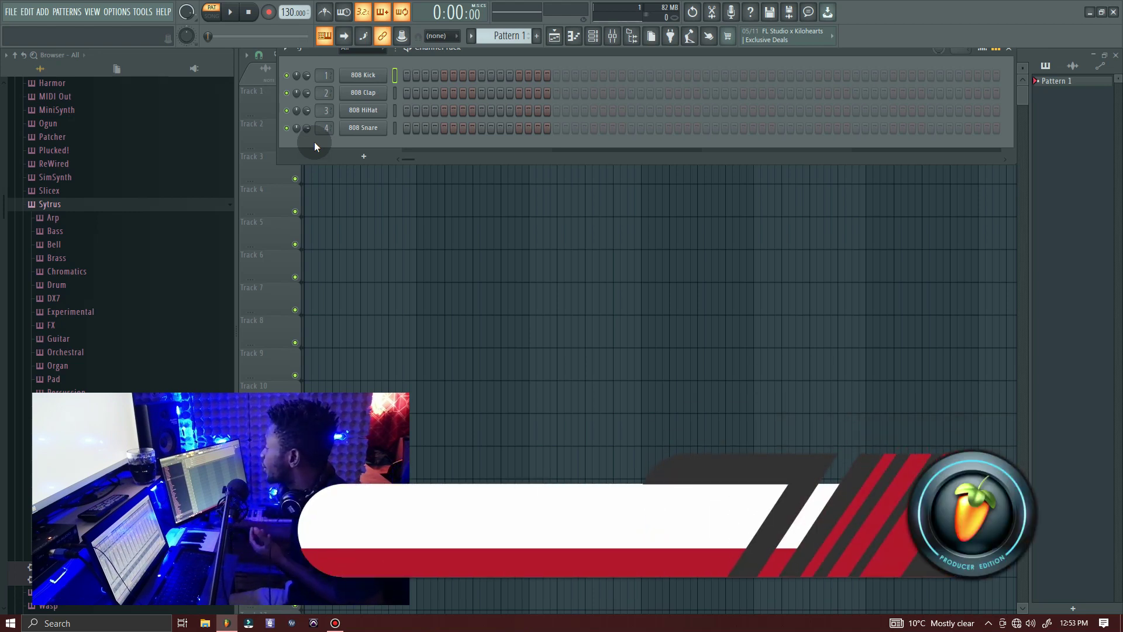
Review the Edit commands and the project's Import and Export options.
{"action": "left_click", "coordinate": [13, 13]}
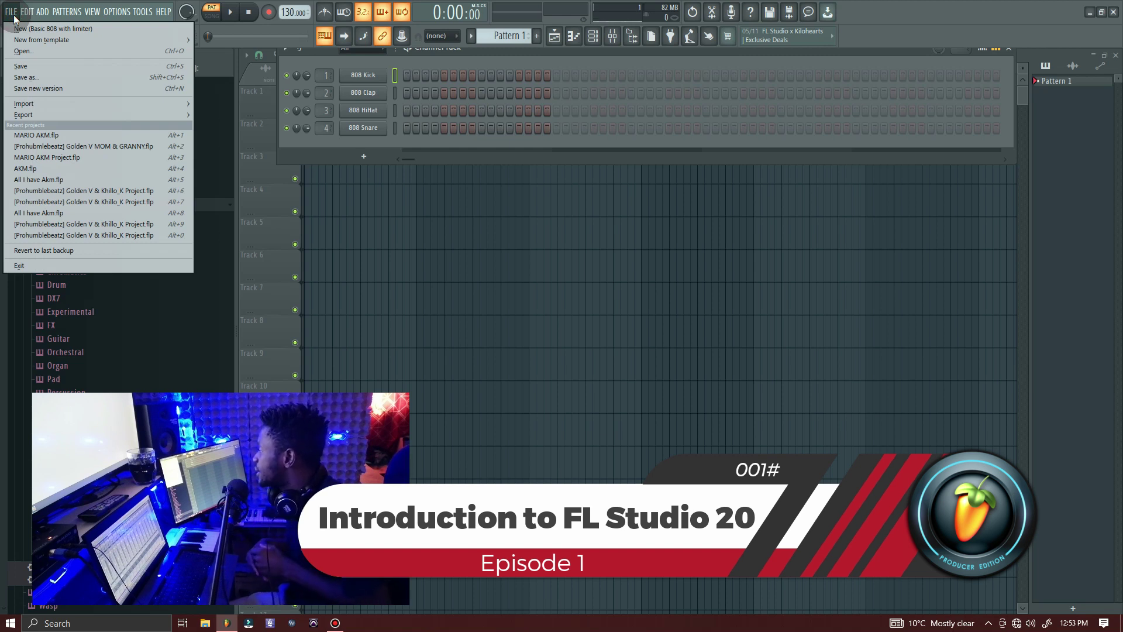
{"action": "left_click", "coordinate": [11, 13]}
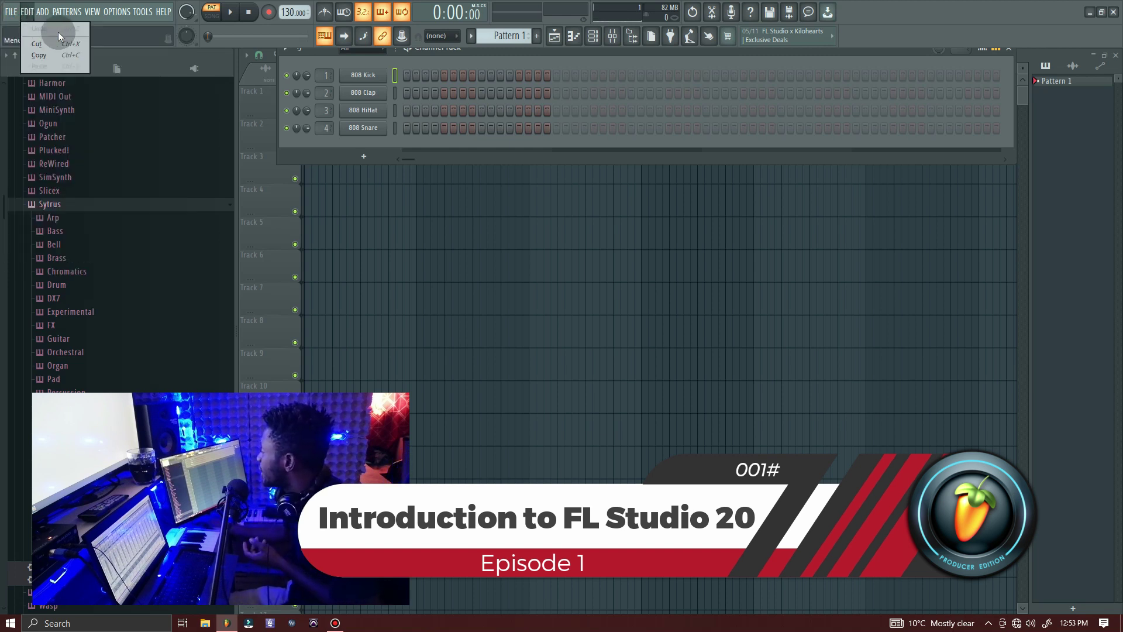
{"action": "left_click", "coordinate": [12, 13]}
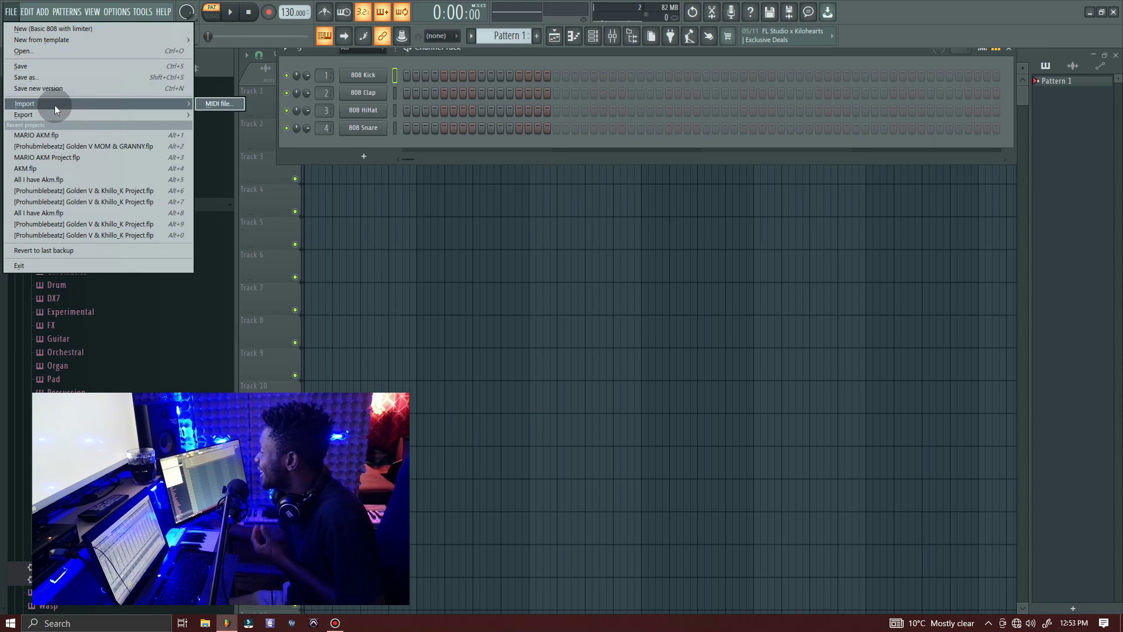
{"action": "mouse_move", "coordinate": [63, 116]}
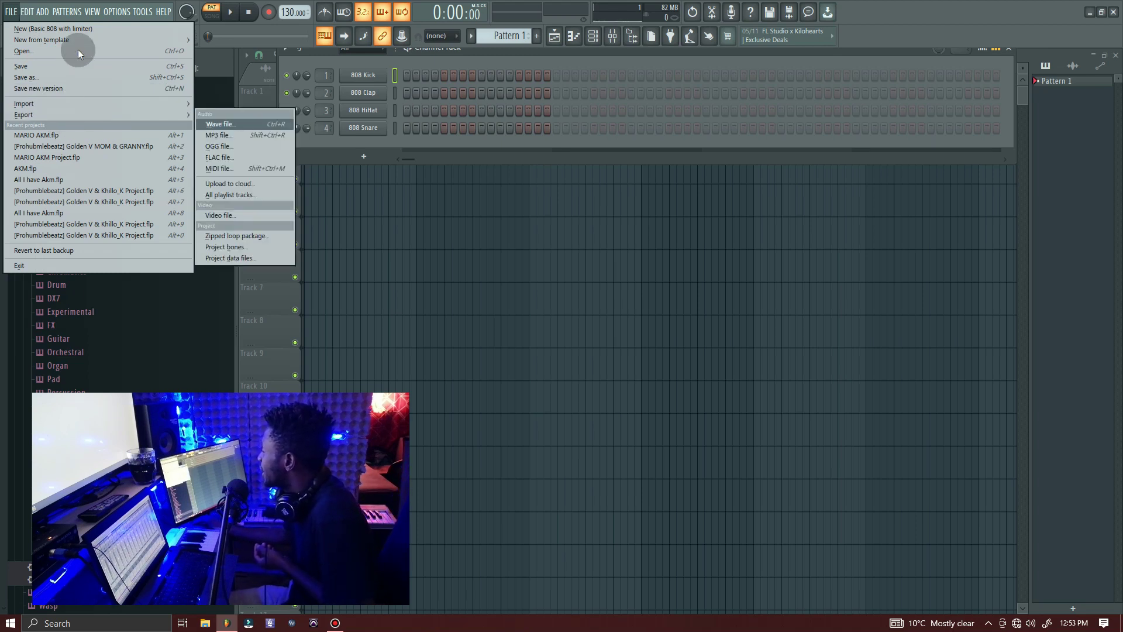
Create a new project from the Basic 808 with limiter template and check the Fruity Limiter on the mixer's Master track.
{"action": "mouse_move", "coordinate": [79, 41]}
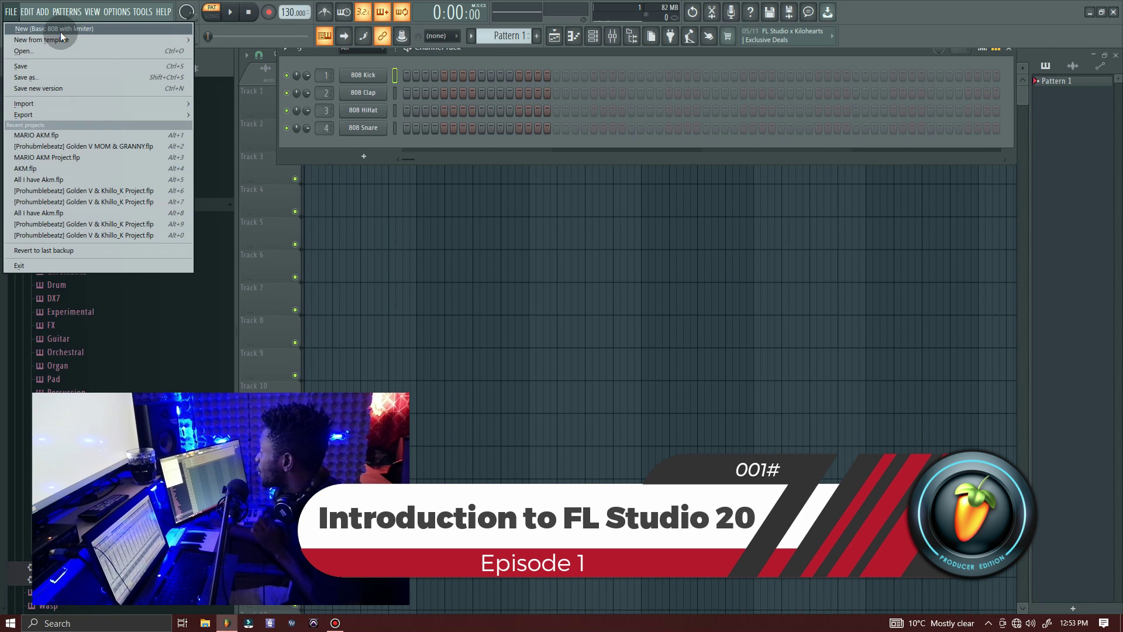
{"action": "left_click", "coordinate": [61, 31]}
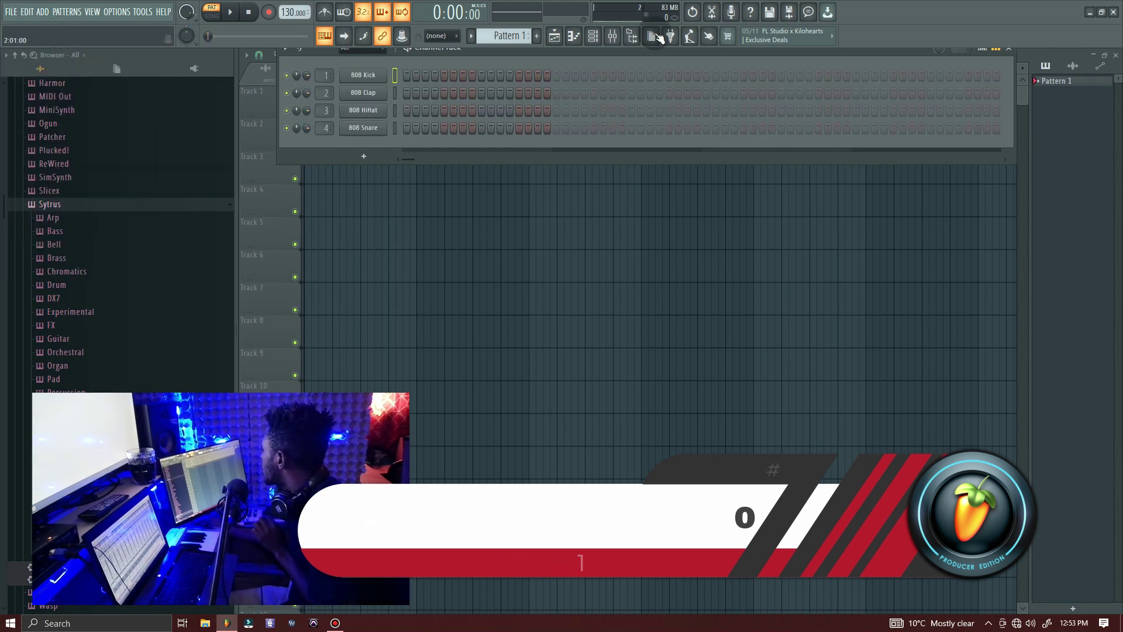
{"action": "left_click", "coordinate": [612, 36]}
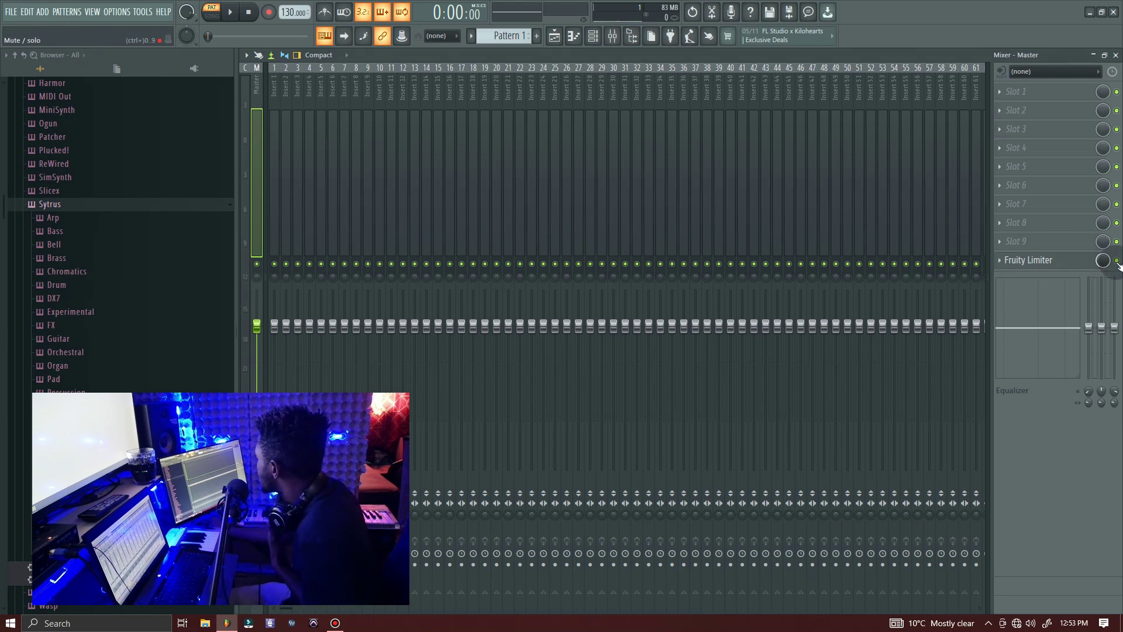
{"action": "left_click", "coordinate": [8, 11]}
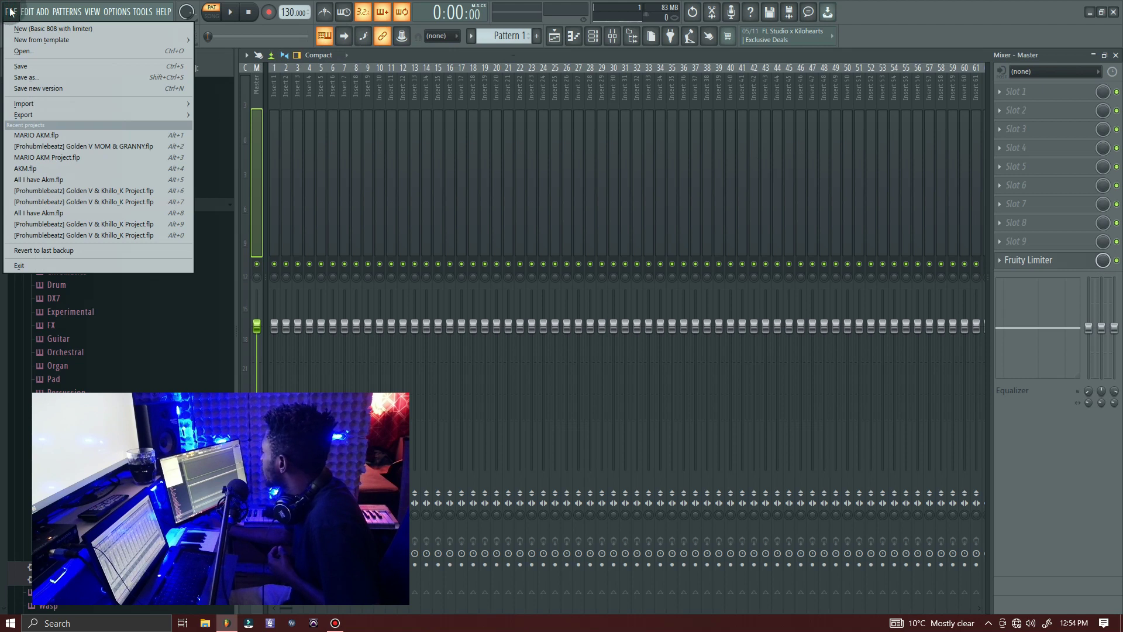
{"action": "left_click", "coordinate": [557, 37]}
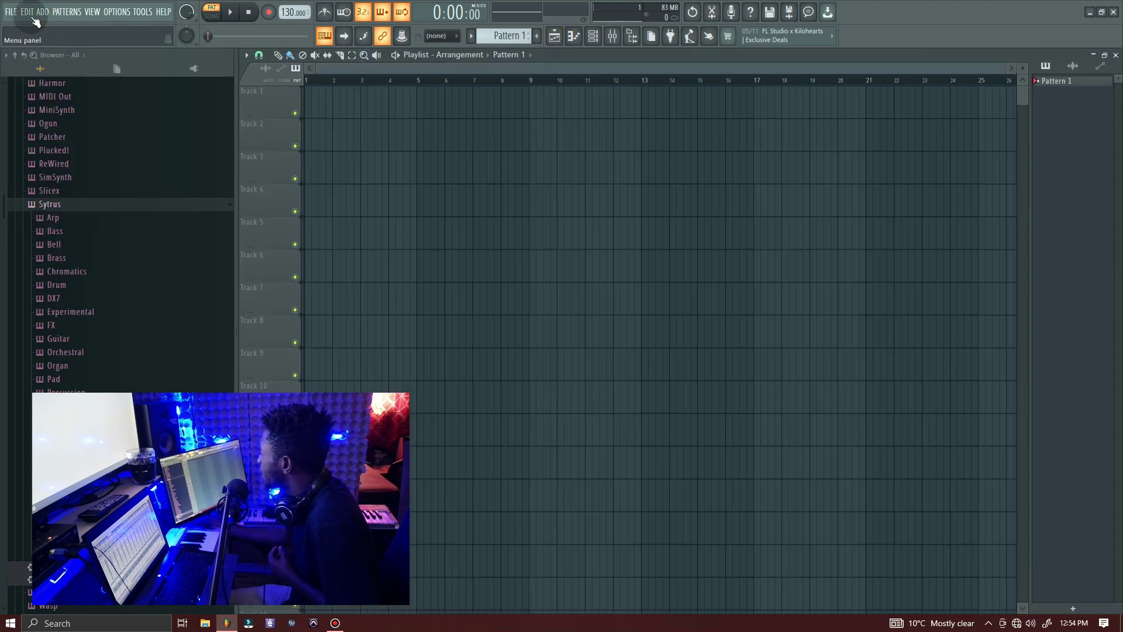
Review the project template categories, the save options and the export formats.
{"action": "left_click", "coordinate": [11, 12]}
{"action": "mouse_move", "coordinate": [47, 42]}
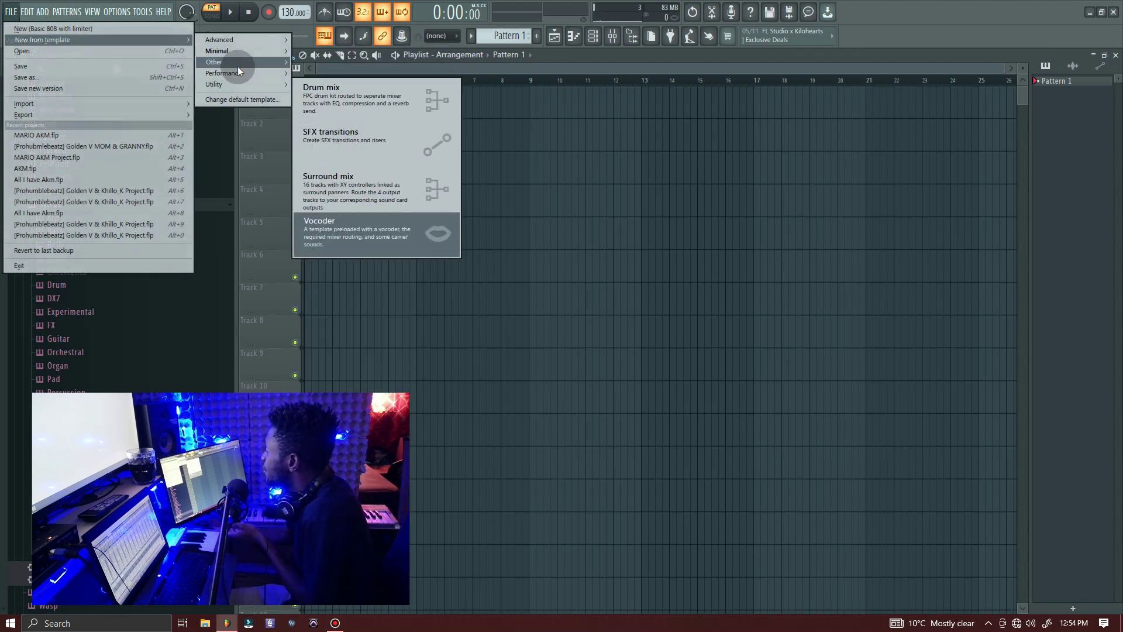
{"action": "mouse_move", "coordinate": [281, 53]}
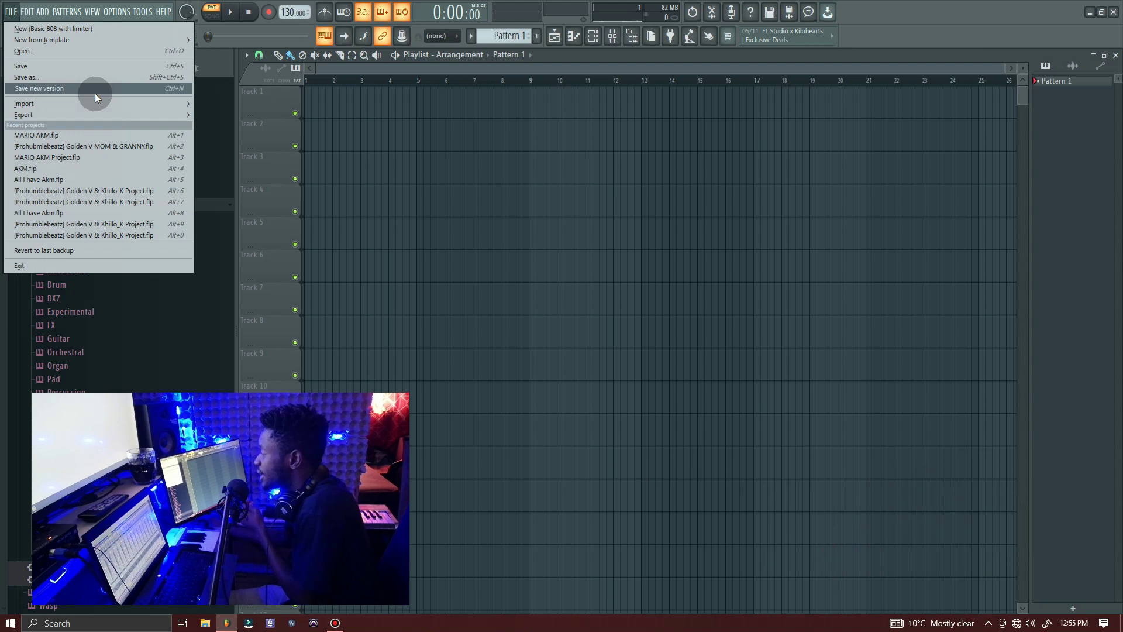
{"action": "mouse_move", "coordinate": [97, 107]}
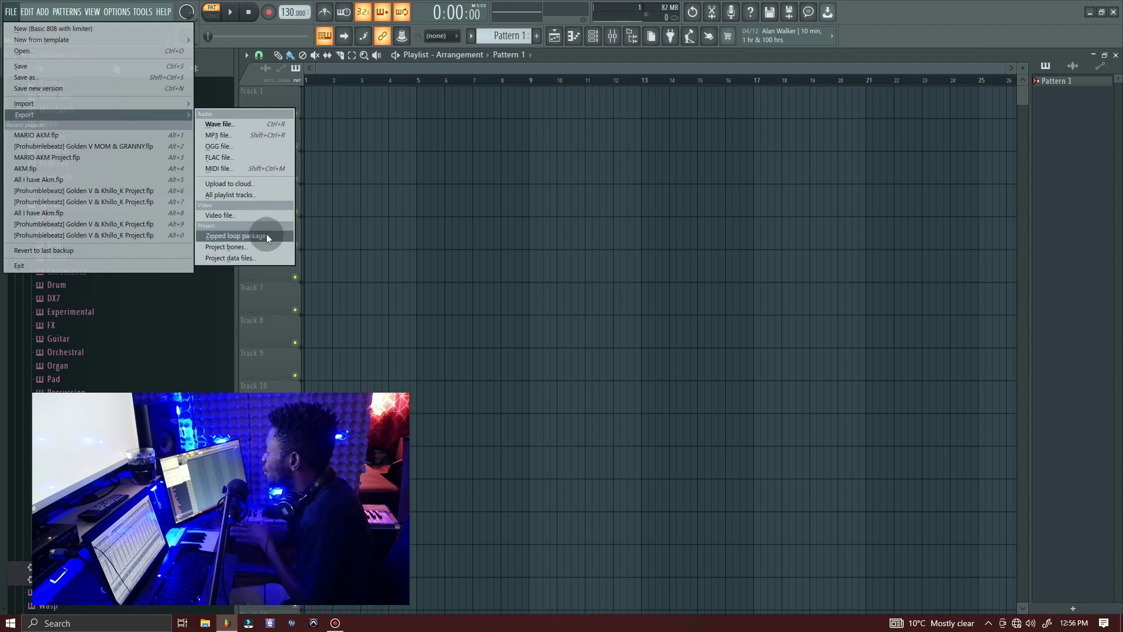
{"action": "left_click", "coordinate": [358, 5]}
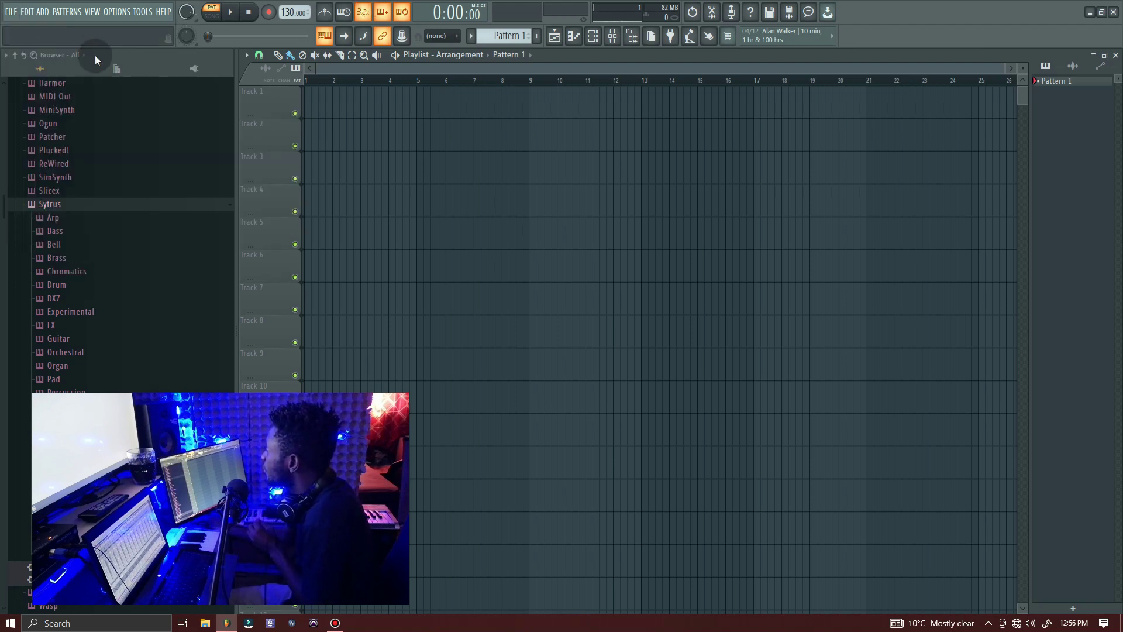
Look through the Edit and Help commands and the options of the master pitch knob.
{"action": "left_click", "coordinate": [28, 12]}
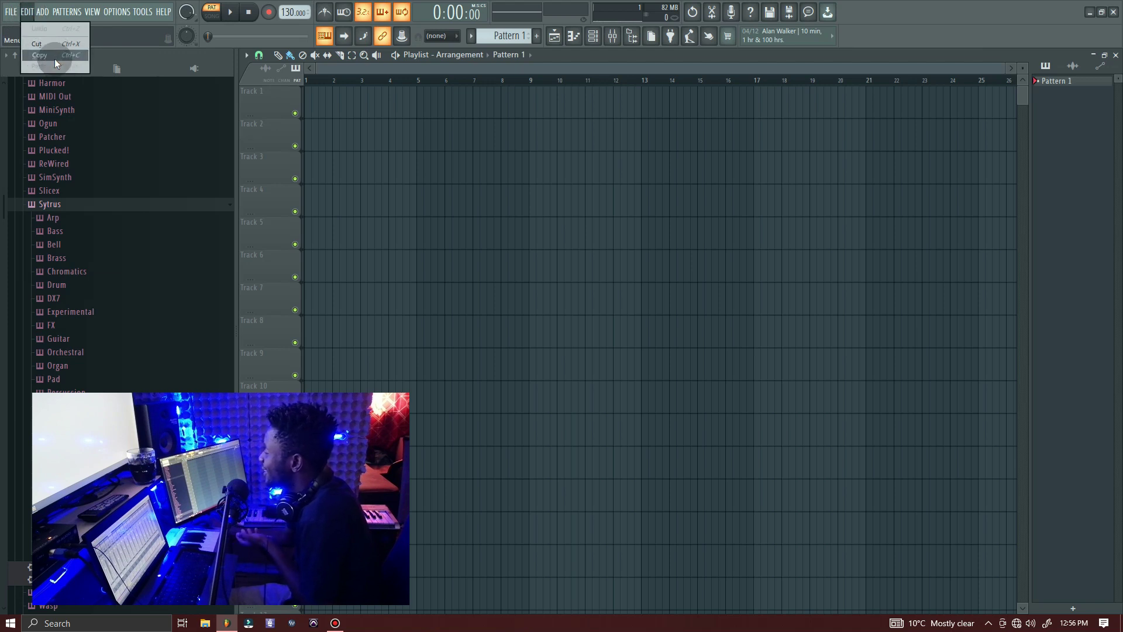
{"action": "left_click", "coordinate": [48, 16]}
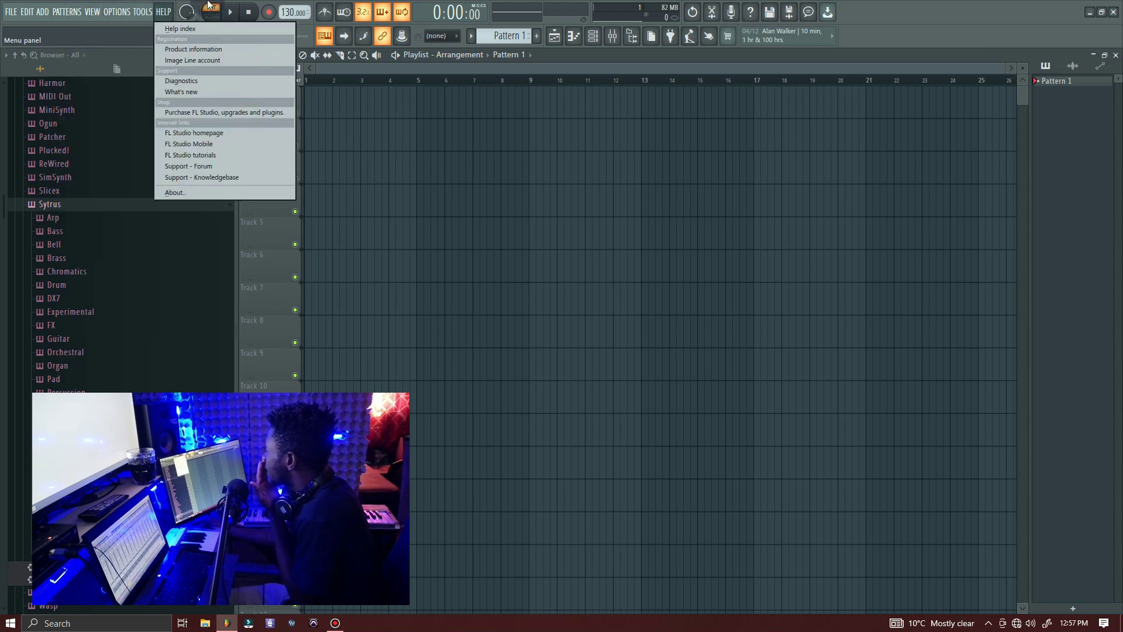
{"action": "left_click", "coordinate": [189, 6]}
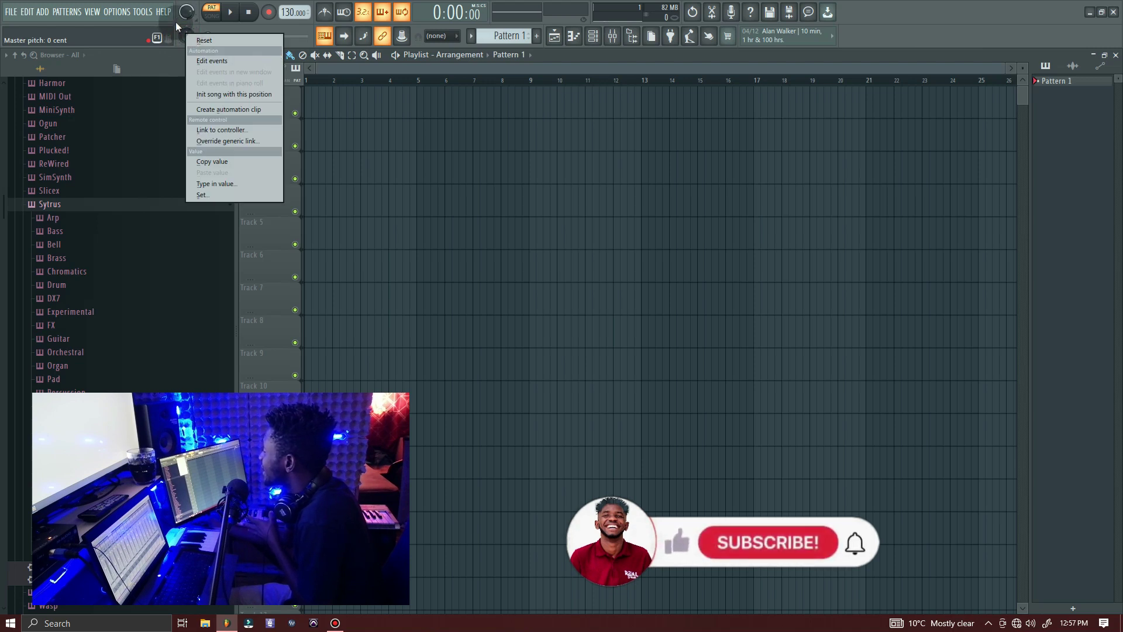
{"action": "left_click", "coordinate": [175, 22]}
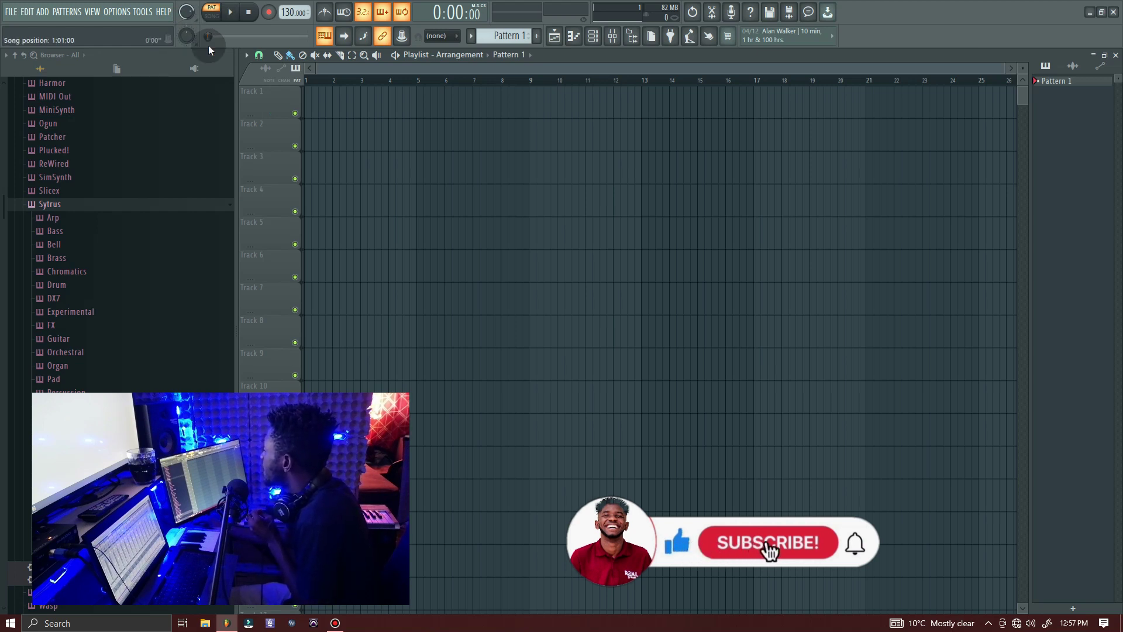
{"action": "mouse_move", "coordinate": [208, 36]}
{"action": "left_mouse_down"}
{"action": "mouse_move", "coordinate": [281, 36]}
{"action": "mouse_move", "coordinate": [208, 36]}
{"action": "left_mouse_up"}
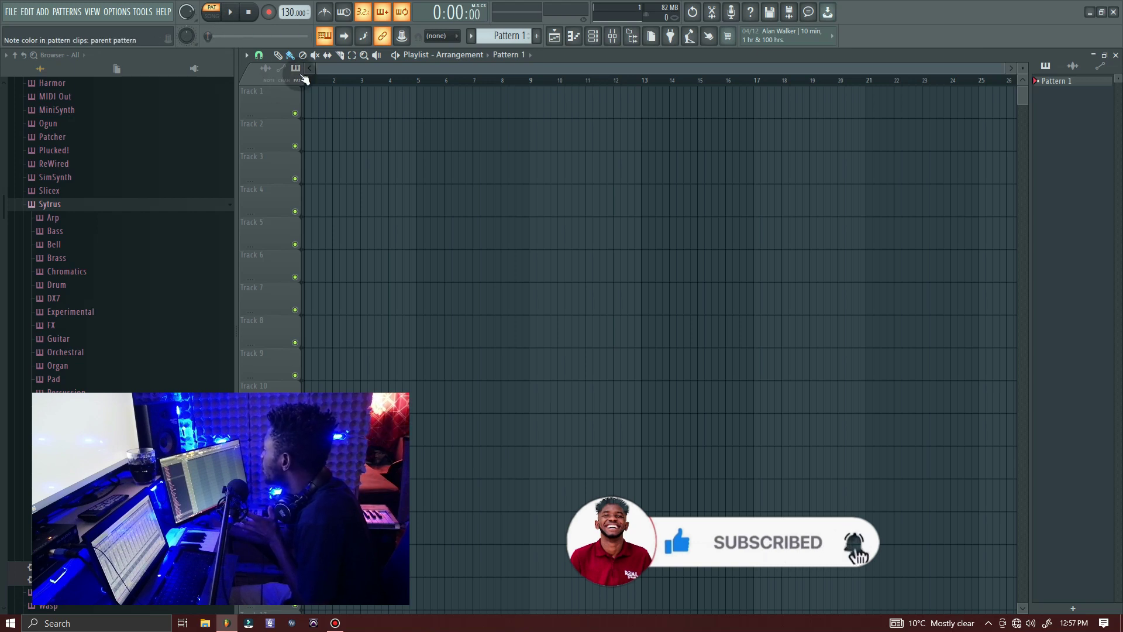
Place two Pattern 1 clips at bars 1 and 2 of Track 1 and play them in song mode.
{"action": "left_click", "coordinate": [321, 93]}
{"action": "left_click", "coordinate": [345, 93]}
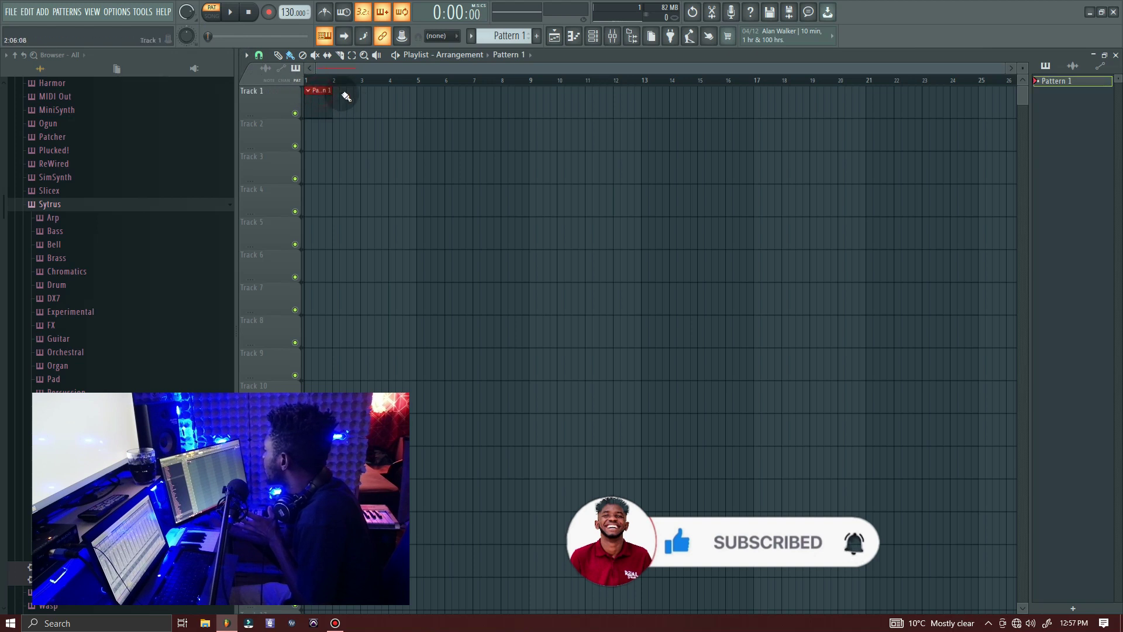
{"action": "left_click", "coordinate": [212, 16]}
{"action": "left_click", "coordinate": [229, 12]}
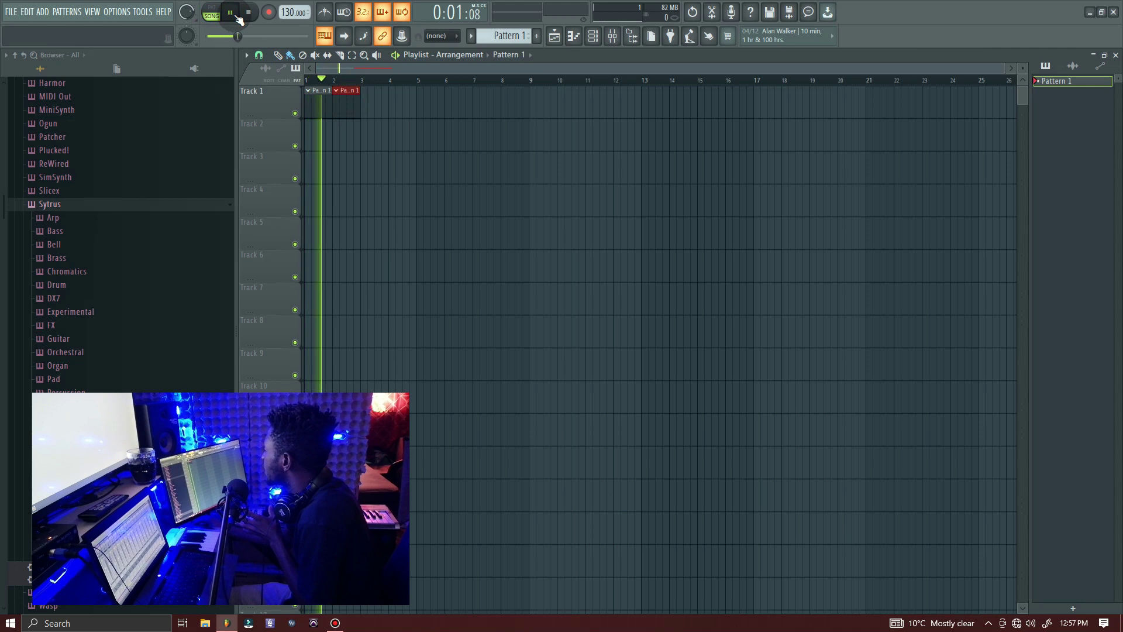
{"action": "left_click", "coordinate": [230, 12]}
Delete both Pattern 1 clips from Track 1.
{"action": "right_click", "coordinate": [354, 106]}
{"action": "right_click", "coordinate": [323, 103]}
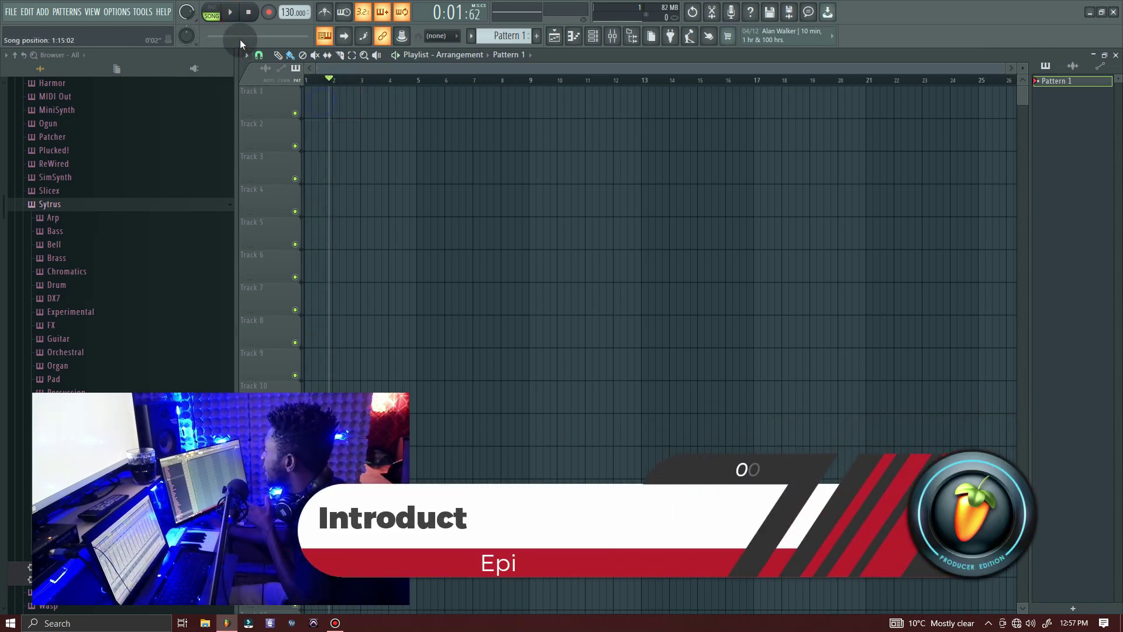
Toggle playback to pattern mode and back to song mode, and briefly play the empty playlist.
{"action": "left_click", "coordinate": [212, 13]}
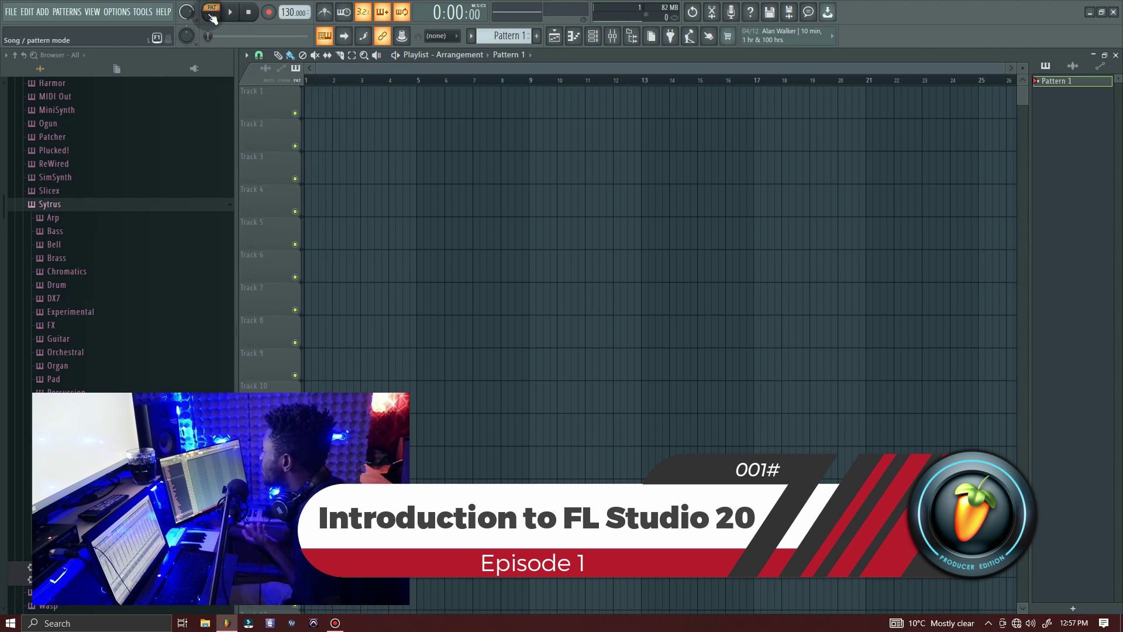
{"action": "left_click", "coordinate": [211, 13]}
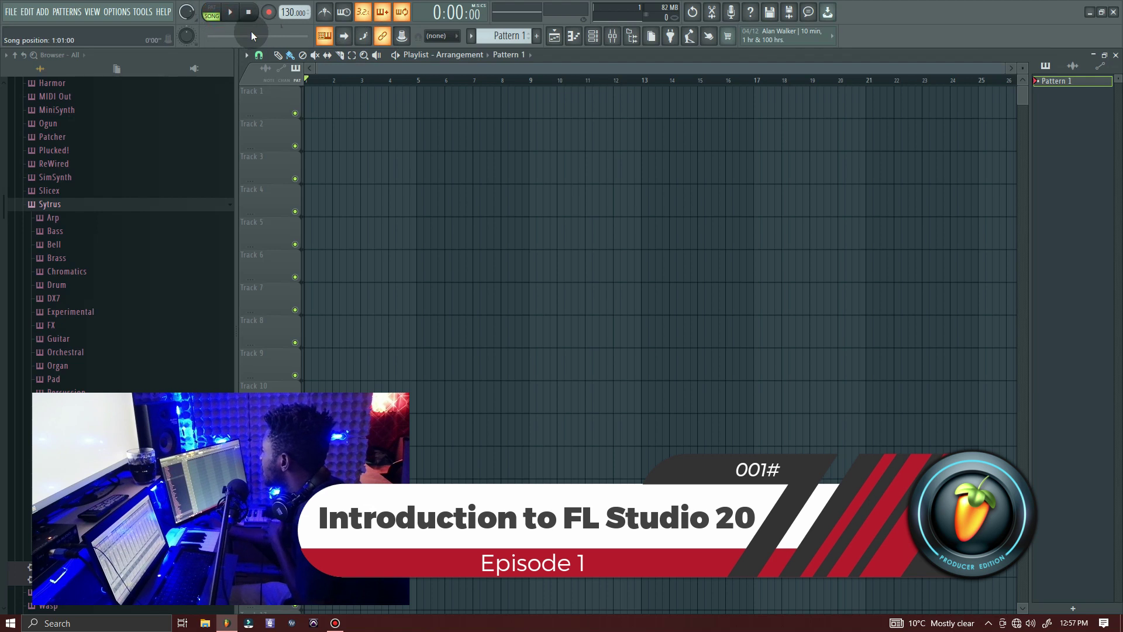
{"action": "left_click", "coordinate": [231, 12]}
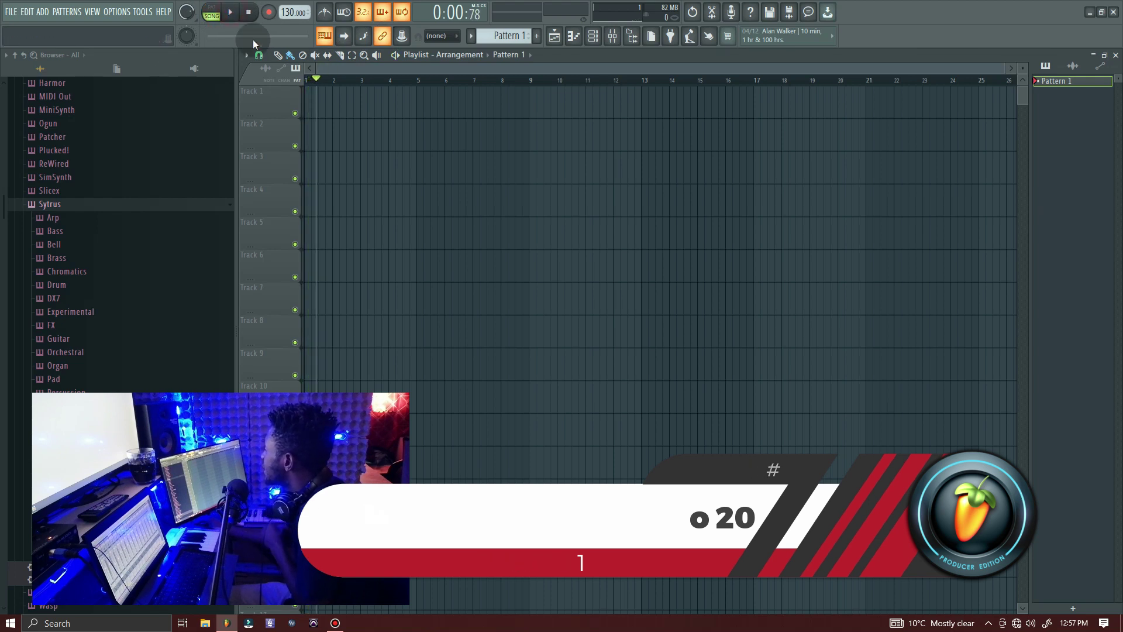
Play the empty playlist from the start with the metronome on, and stop playback.
{"action": "left_click", "coordinate": [258, 14]}
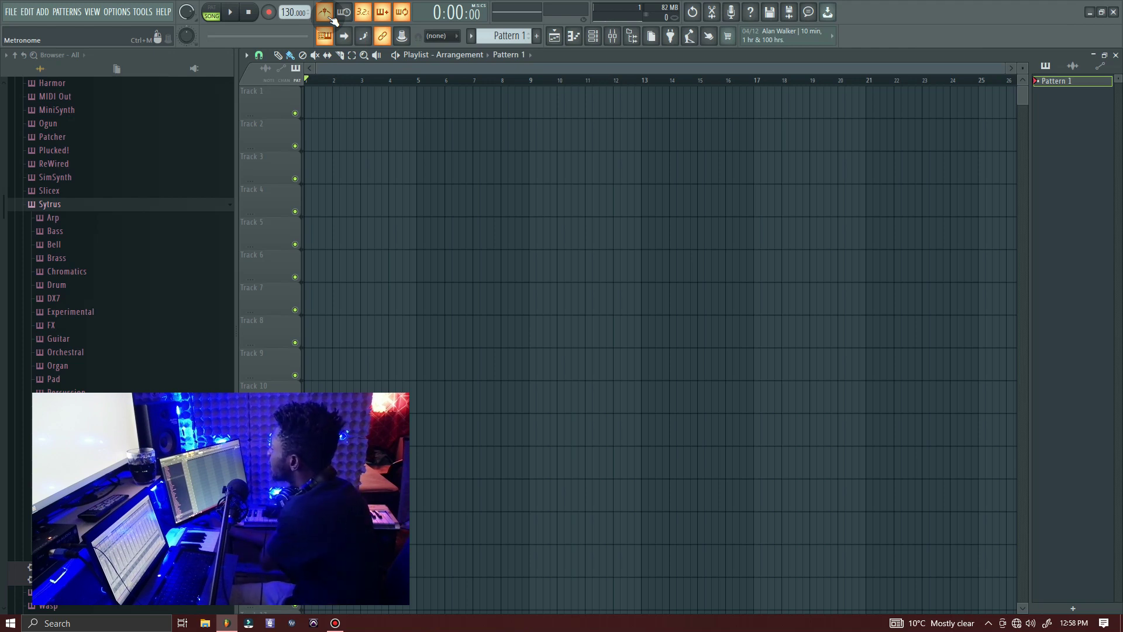
{"action": "key", "text": "space"}
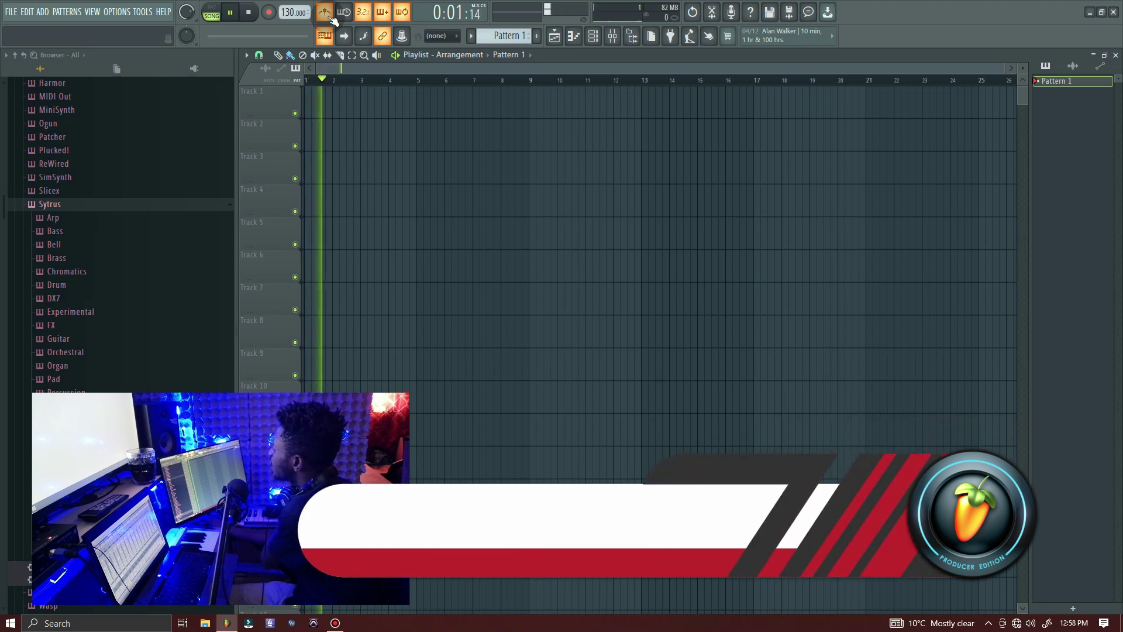
{"action": "key", "text": "space"}
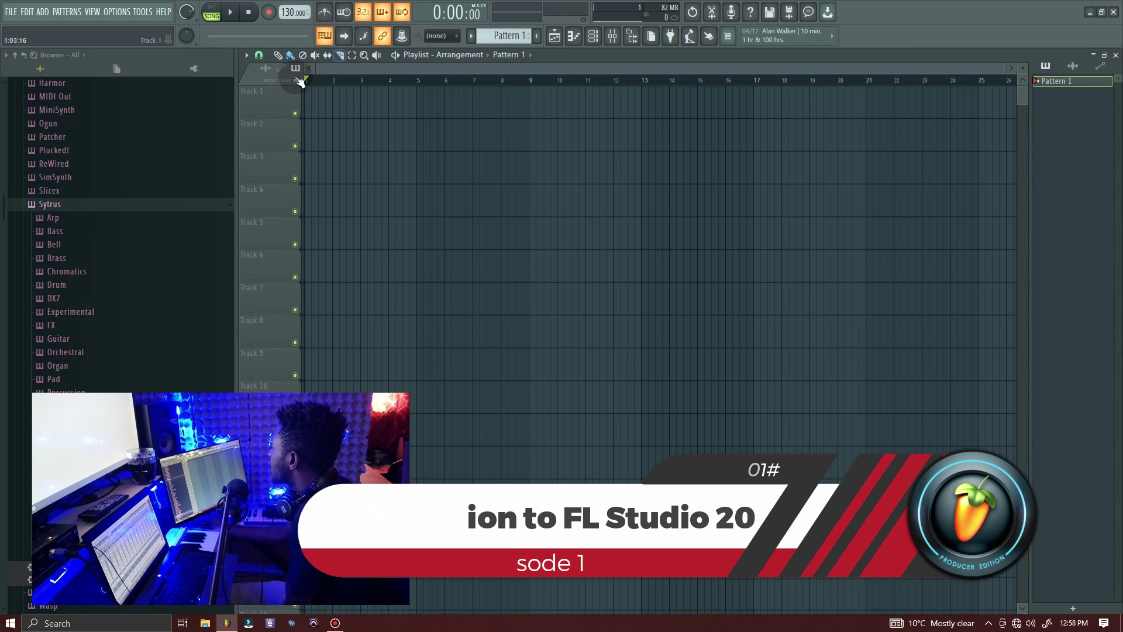
Toggle the typing keyboard to piano keyboard option and play repeated C#5 test notes with it enabled.
{"action": "left_click", "coordinate": [324, 37]}
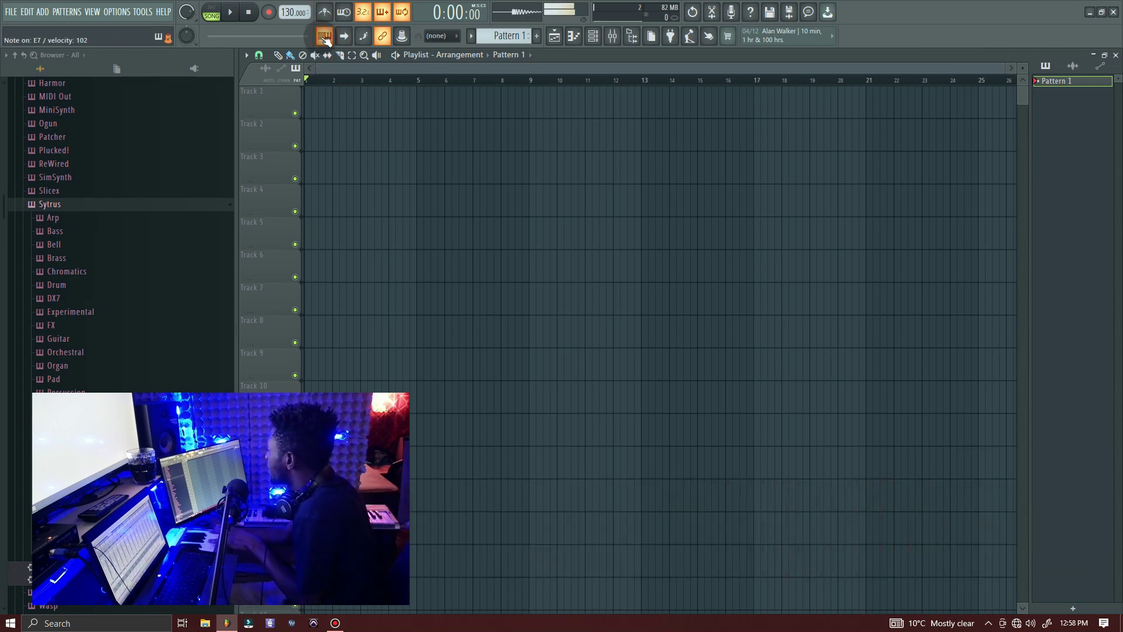
{"action": "left_click", "coordinate": [323, 37]}
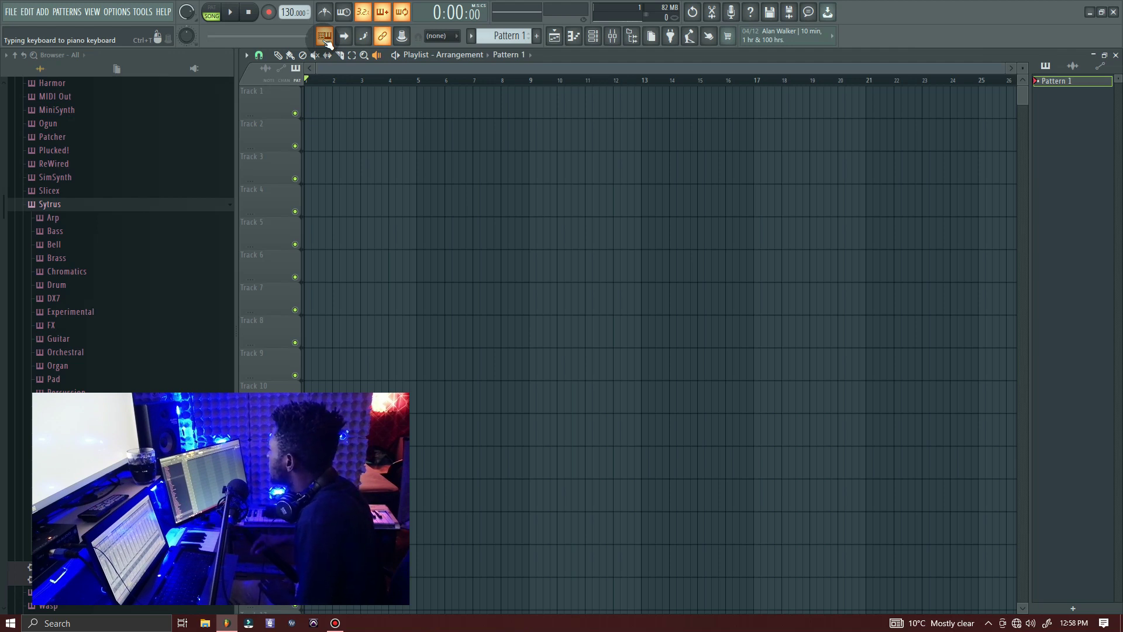
{"action": "key", "text": "s"}
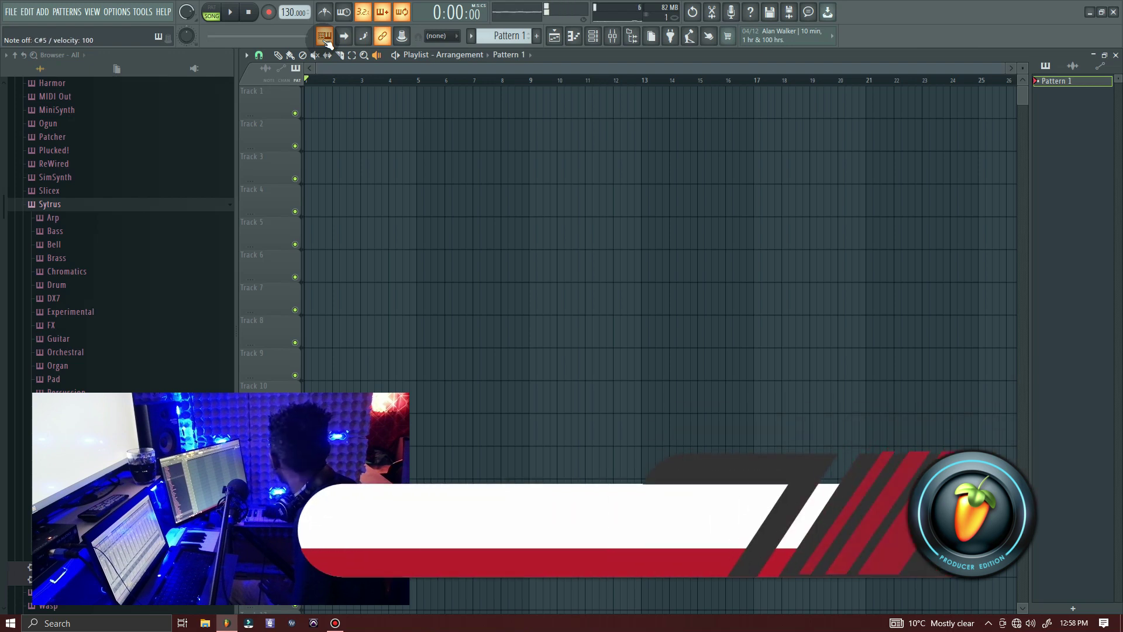
{"action": "key", "text": "s"}
{"action": "key", "text": "s"}
{"action": "key", "text": "s"}
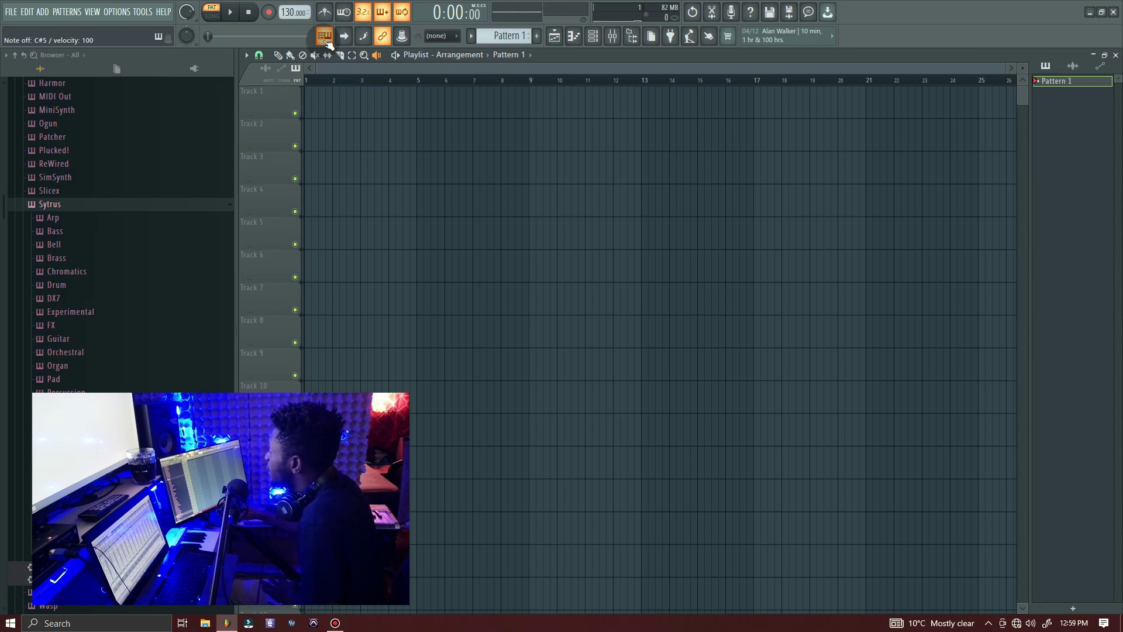
Show the channel rack and add a Marimbaphonic instrument channel.
{"action": "left_click", "coordinate": [599, 39]}
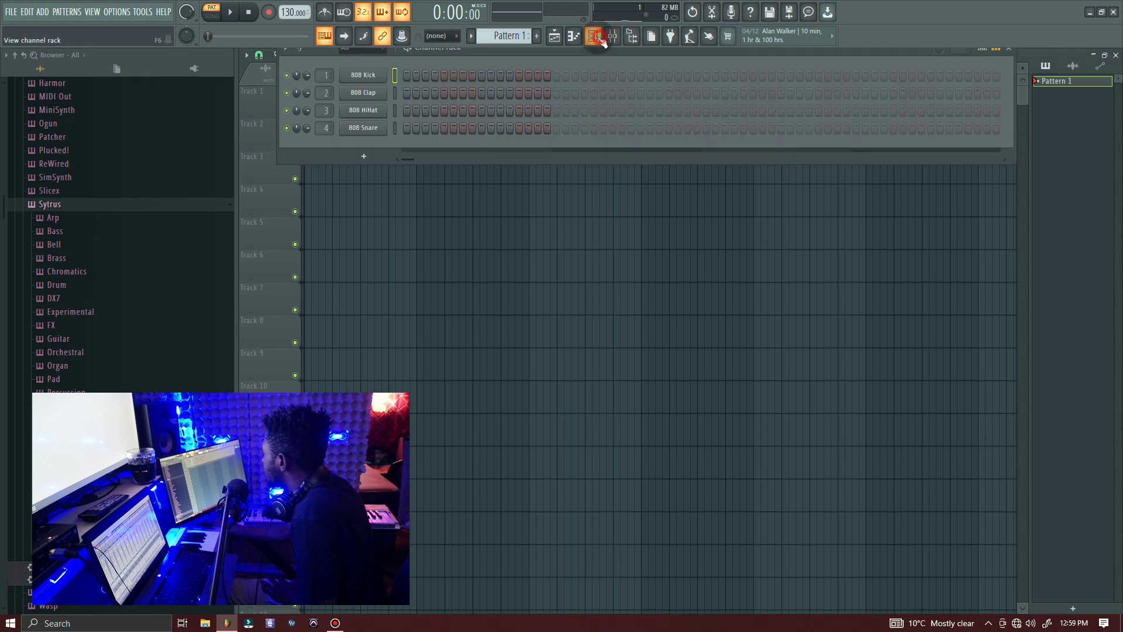
{"action": "left_click", "coordinate": [363, 157]}
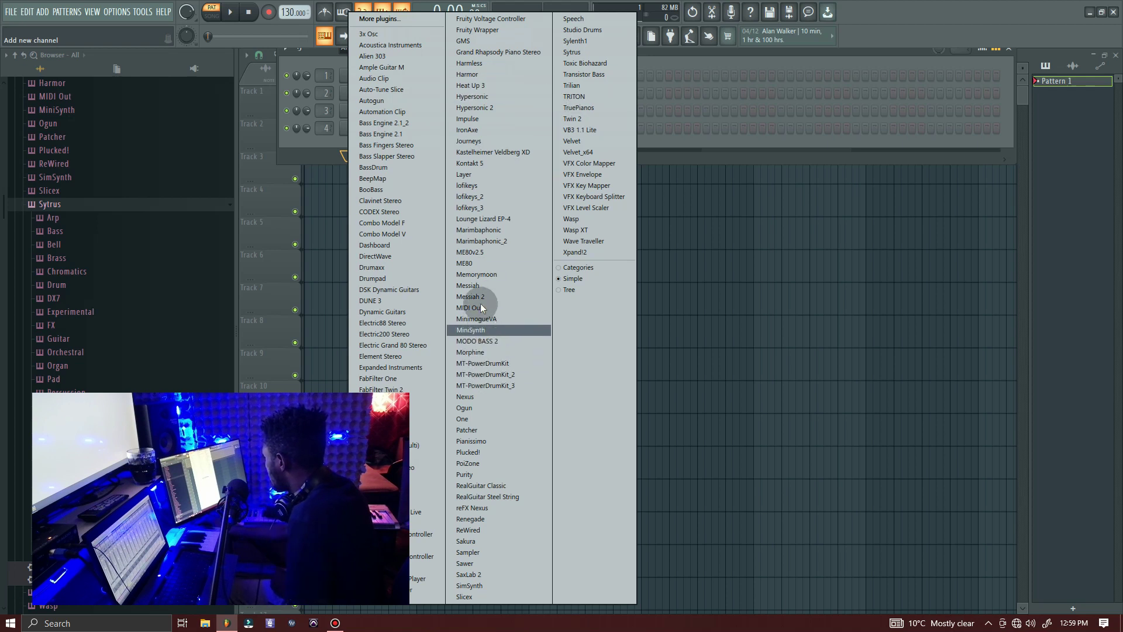
{"action": "left_click", "coordinate": [482, 232]}
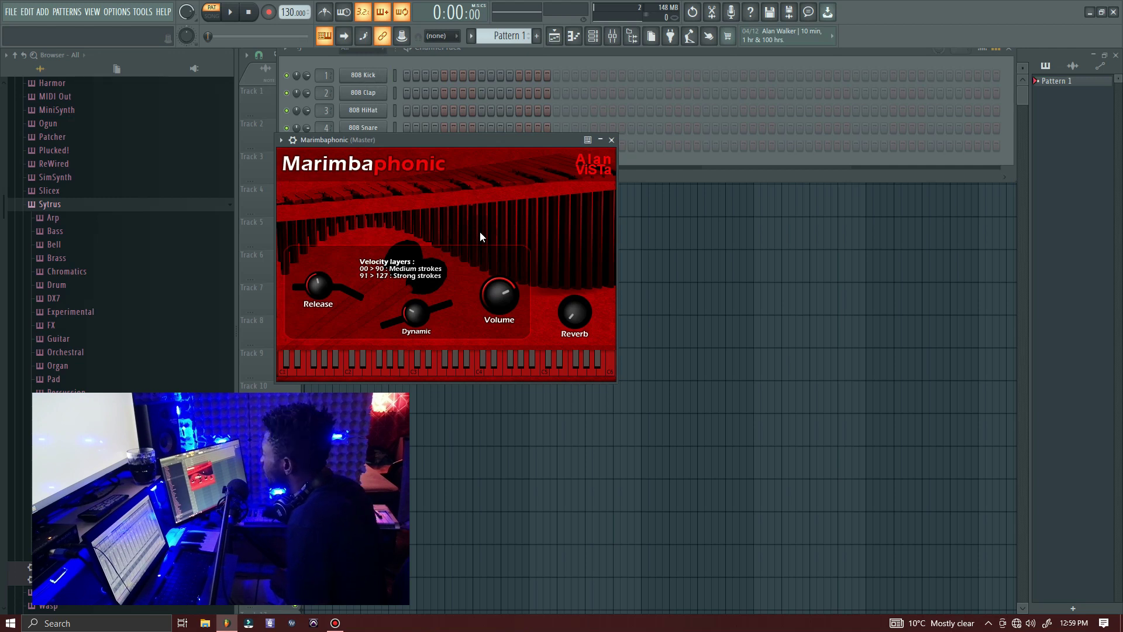
Play several test notes on Marimbaphonic with the typing keyboard and close the plugin window.
{"action": "key", "text": "3"}
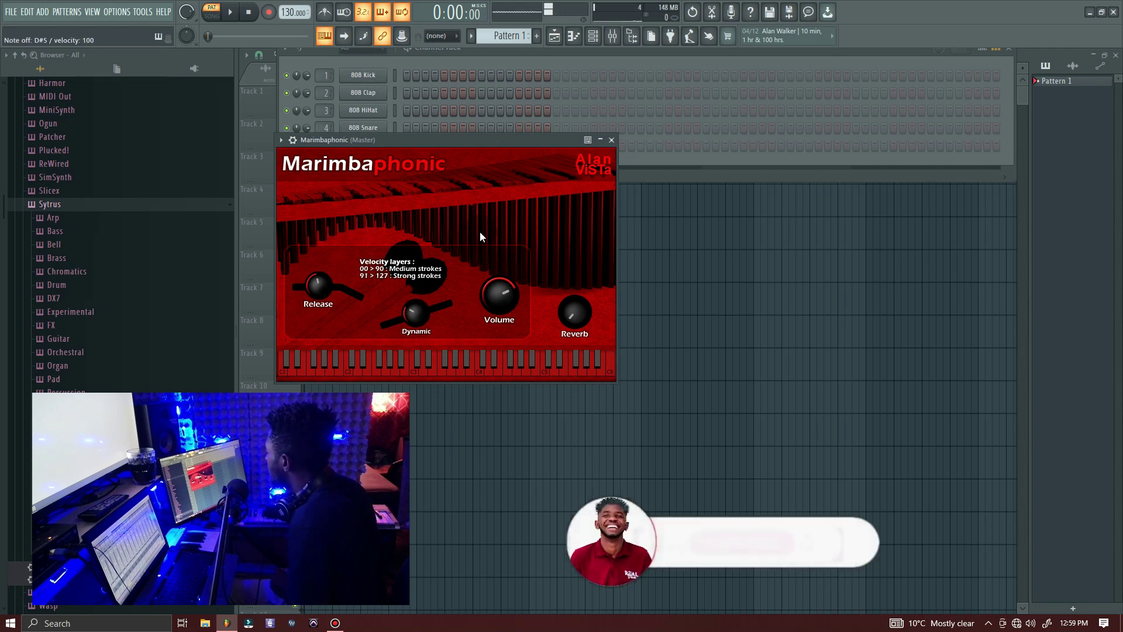
{"action": "key", "text": "q"}
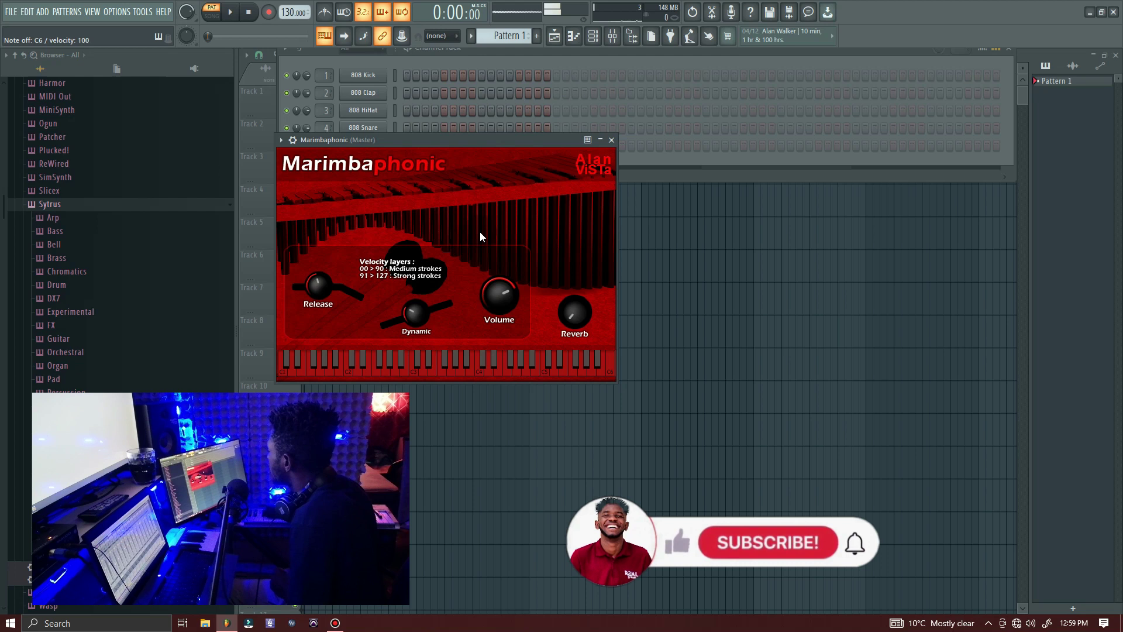
{"action": "key", "text": "u"}
{"action": "key", "text": "h"}
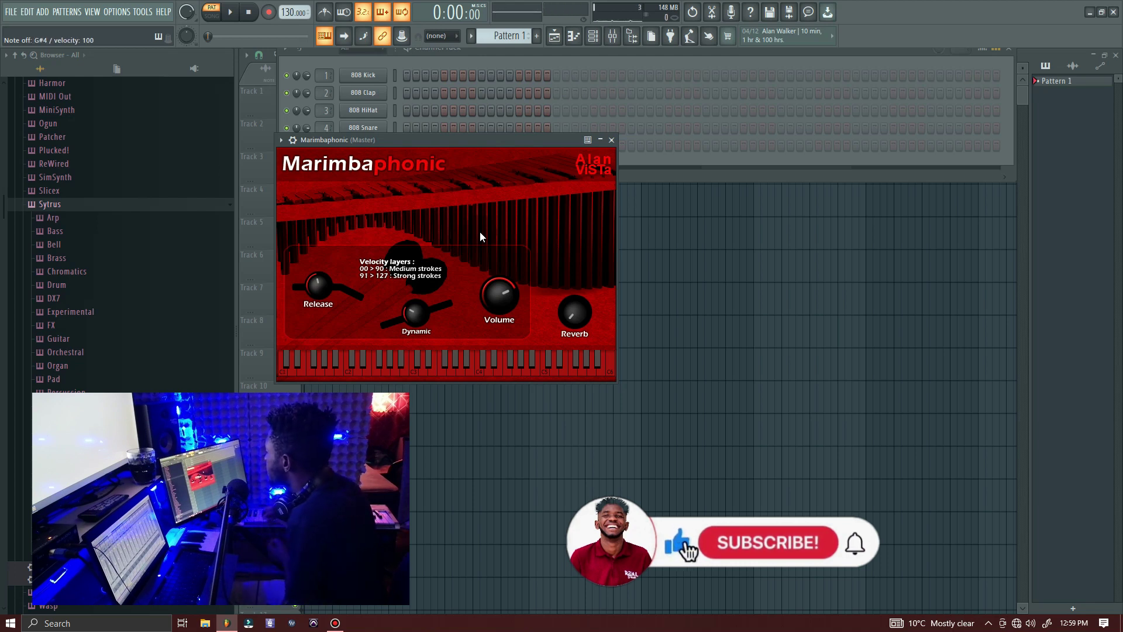
{"action": "left_click", "coordinate": [611, 140]}
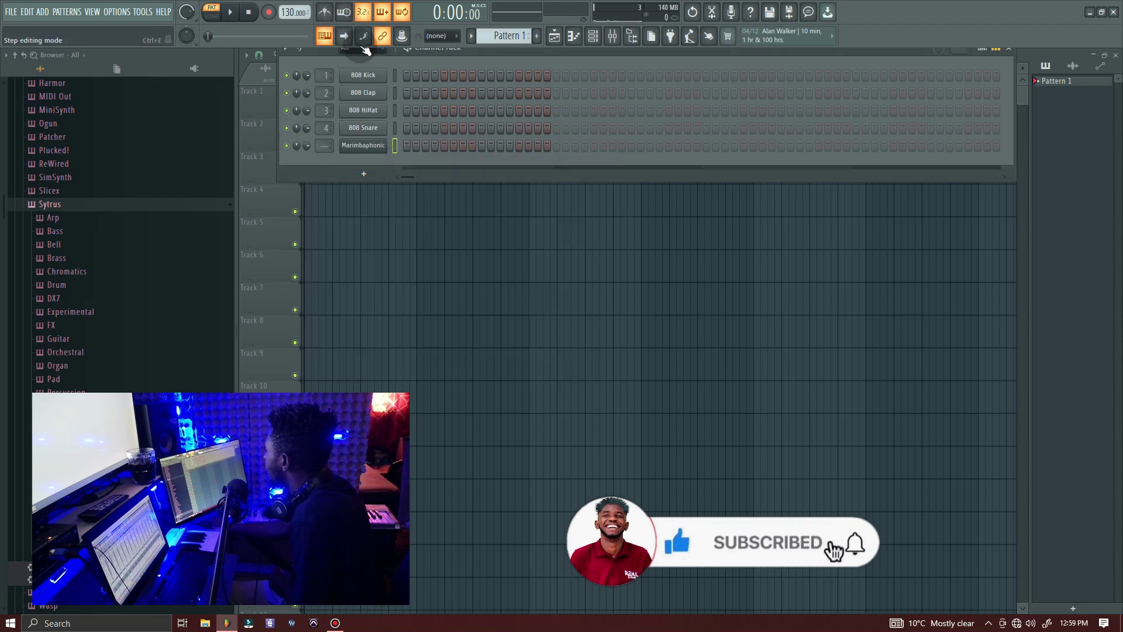
Switch the time display to Bar : Beat/Step : Tick and back to Minute : Second : Centisecond.
{"action": "left_click", "coordinate": [383, 13]}
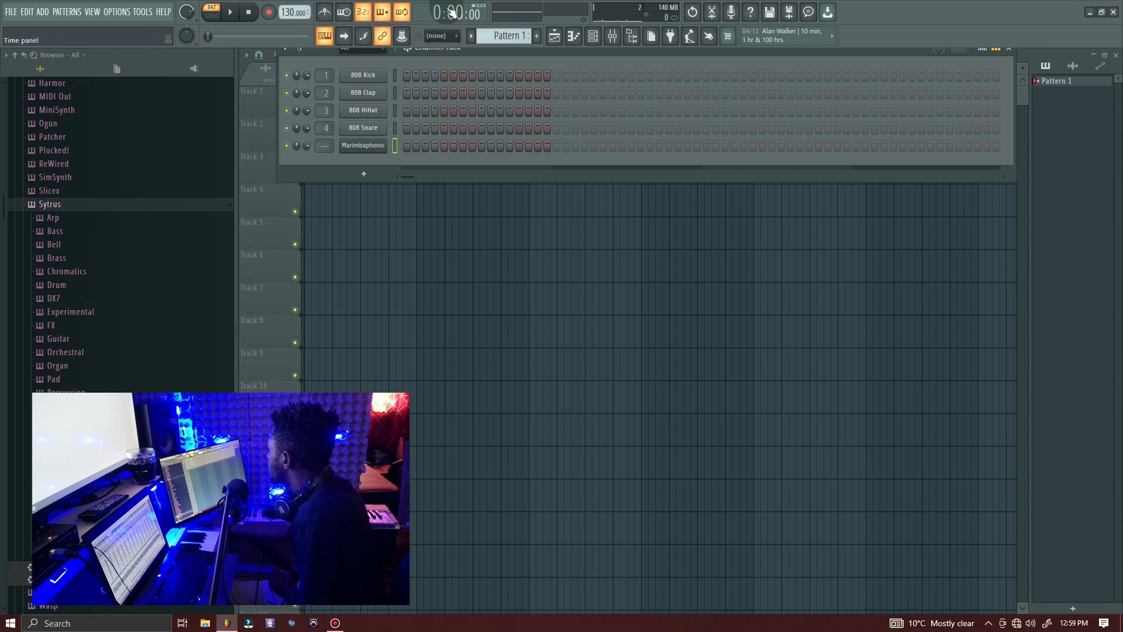
{"action": "right_click", "coordinate": [452, 13]}
{"action": "left_click", "coordinate": [462, 23]}
{"action": "right_click", "coordinate": [433, 15]}
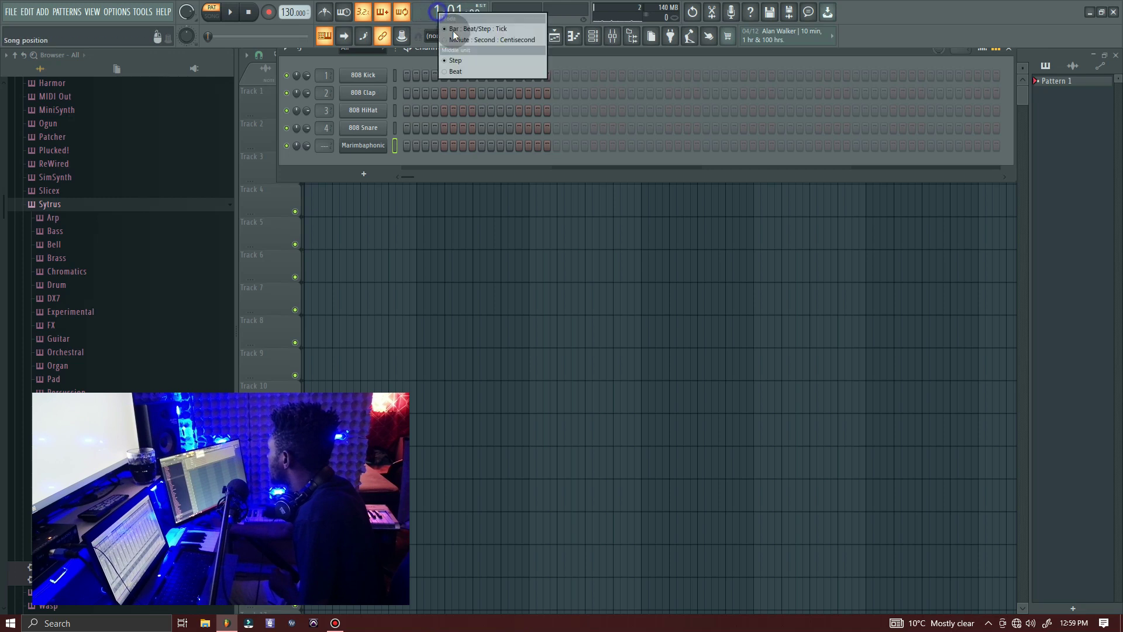
{"action": "left_click", "coordinate": [502, 41]}
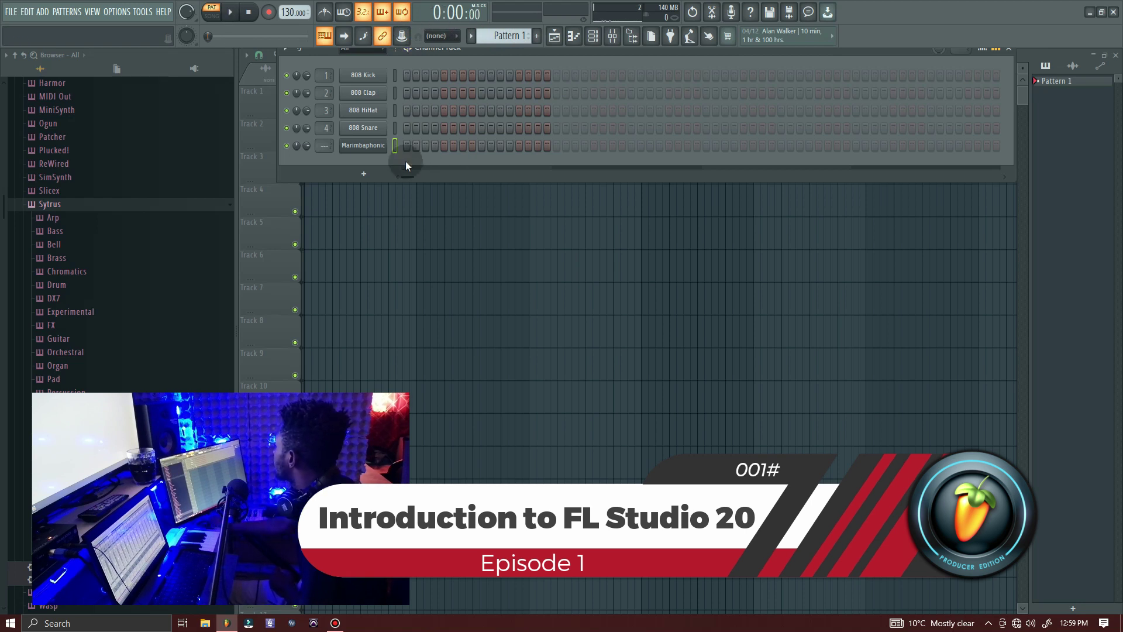
Look at the global snap options and move the channel rack window down, clear of the toolbar.
{"action": "left_click", "coordinate": [443, 37]}
{"action": "left_click", "coordinate": [441, 36]}
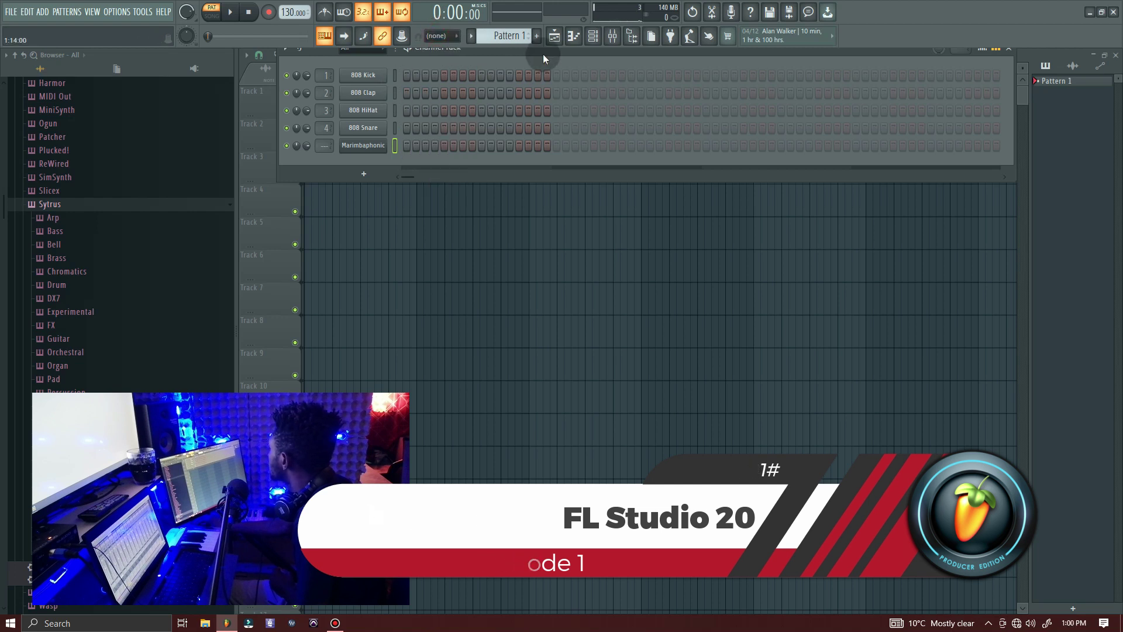
{"action": "left_click_drag", "start_coordinate": [542, 51], "coordinate": [544, 83]}
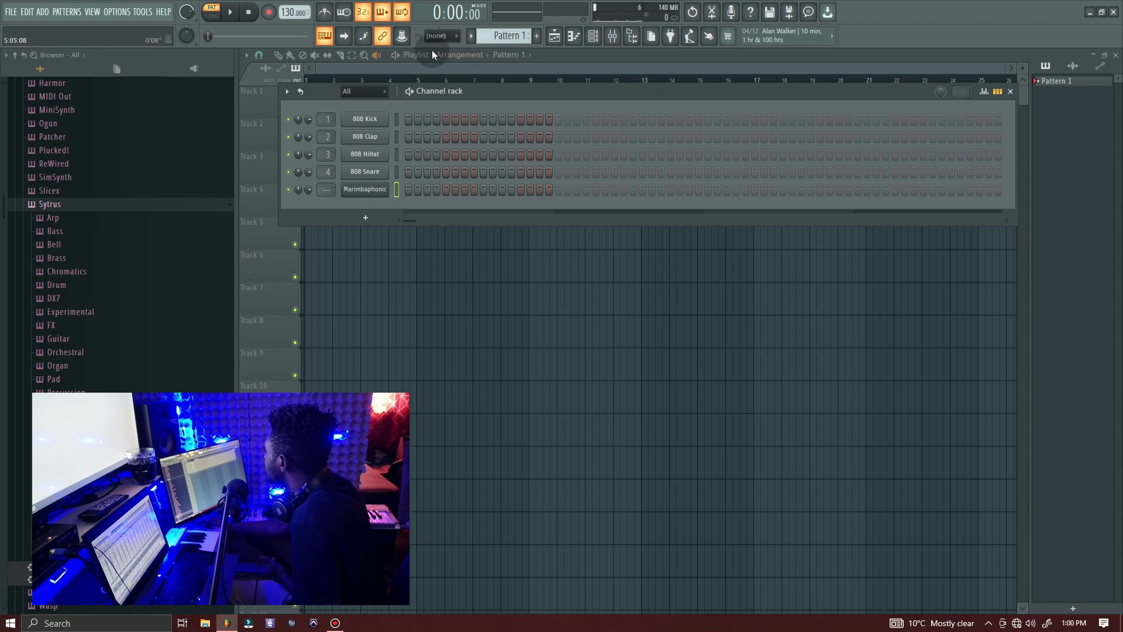
Toggle the playlist view off and on, leaving the playlist displayed.
{"action": "left_click", "coordinate": [555, 37]}
{"action": "left_click", "coordinate": [554, 37]}
{"action": "left_click", "coordinate": [555, 37]}
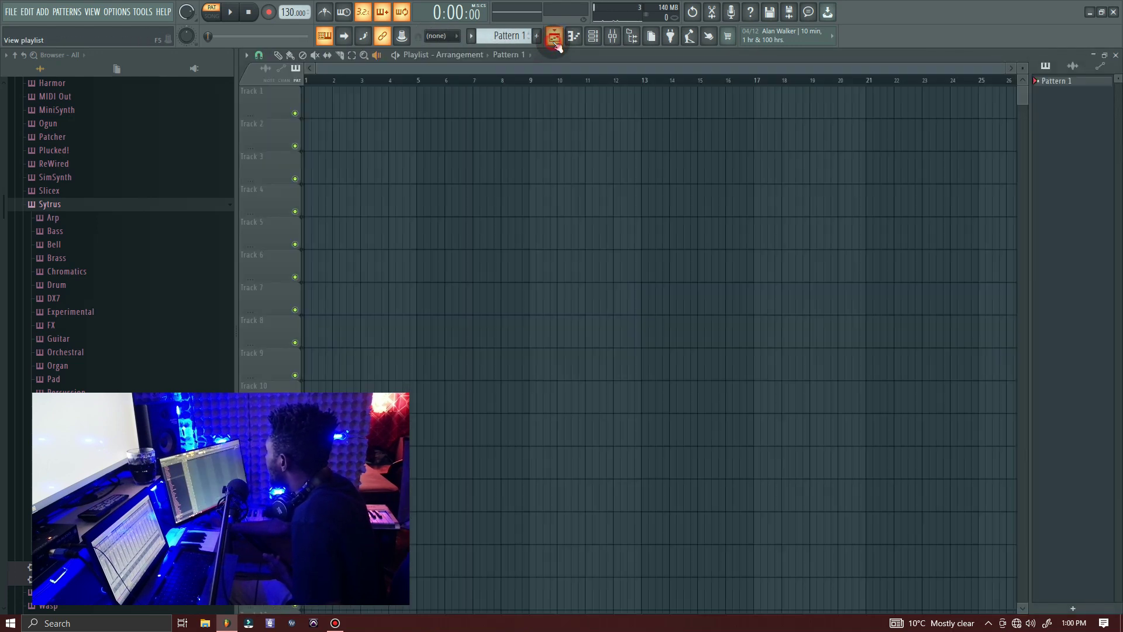
Draw Pattern 1 clips on Track 3 and Track 2 of the playlist and delete them again.
{"action": "left_click", "coordinate": [279, 54]}
{"action": "left_click", "coordinate": [444, 165]}
{"action": "left_click_drag", "start_coordinate": [347, 164], "coordinate": [317, 163]}
{"action": "right_click", "coordinate": [318, 163]}
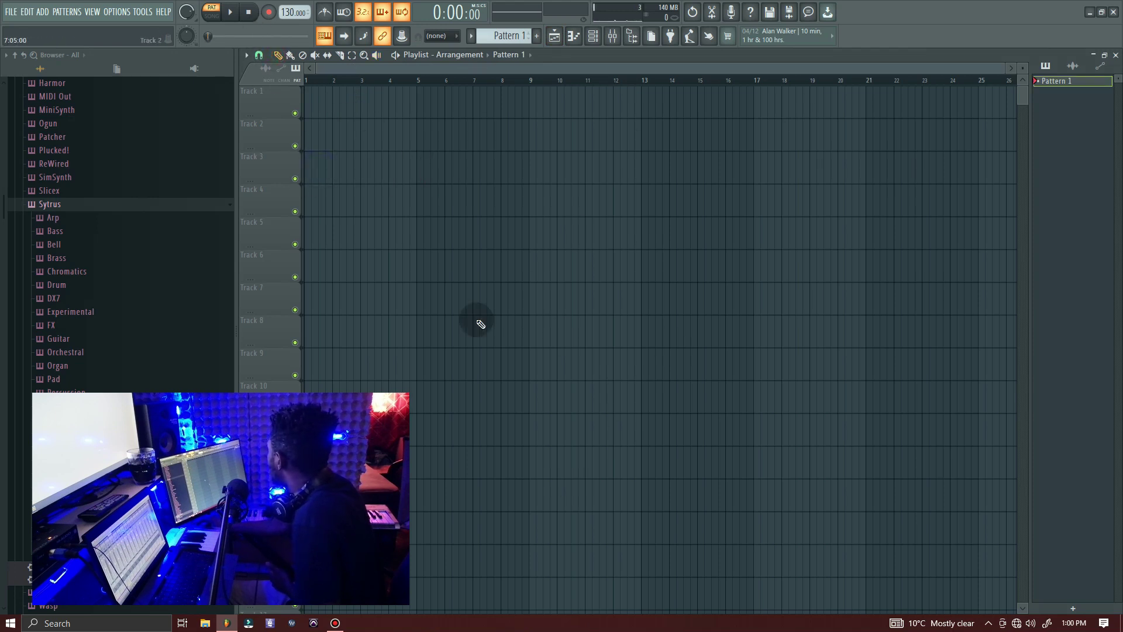
{"action": "left_click", "coordinate": [484, 132]}
{"action": "right_click", "coordinate": [503, 125]}
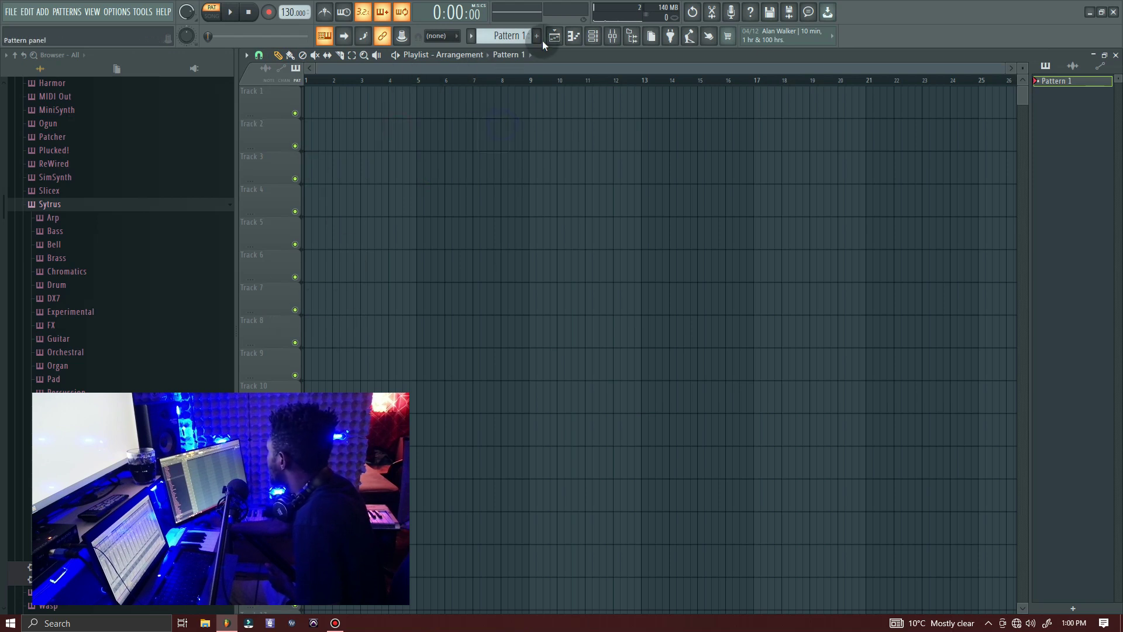
Open the piano roll for Marimbaphonic and preview several notes on its keyboard.
{"action": "left_click", "coordinate": [574, 37]}
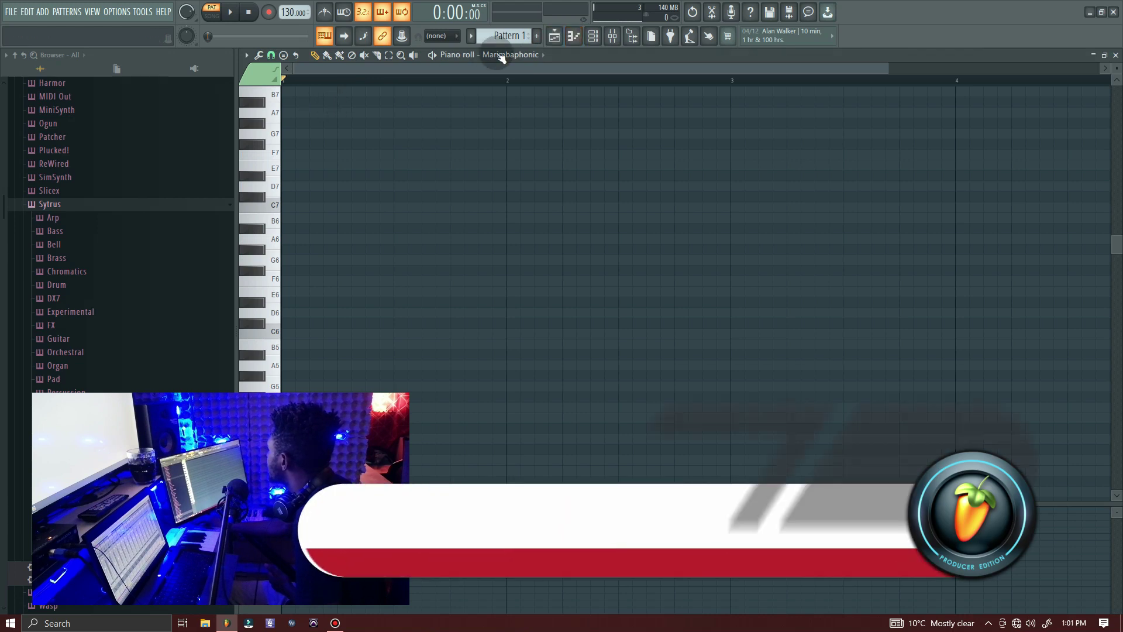
{"action": "left_click", "coordinate": [257, 186]}
{"action": "left_click_drag", "start_coordinate": [264, 214], "coordinate": [275, 146]}
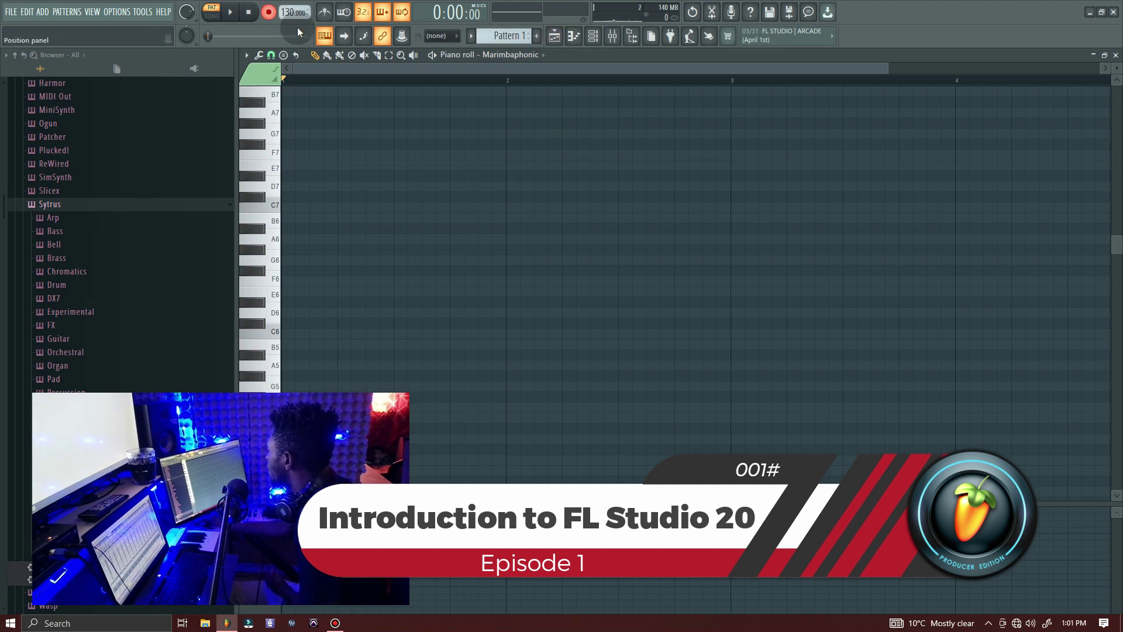
Record a short passage of F7 and G7 notes on Marimbaphonic in song mode, and turn recording off.
{"action": "left_click", "coordinate": [211, 13]}
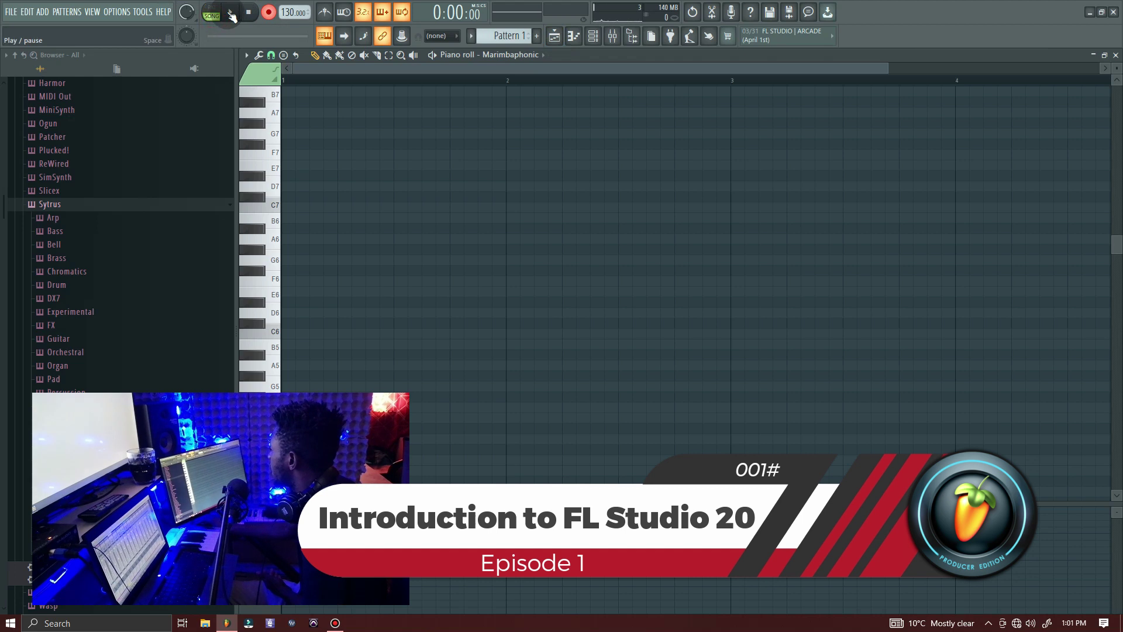
{"action": "left_click", "coordinate": [231, 13]}
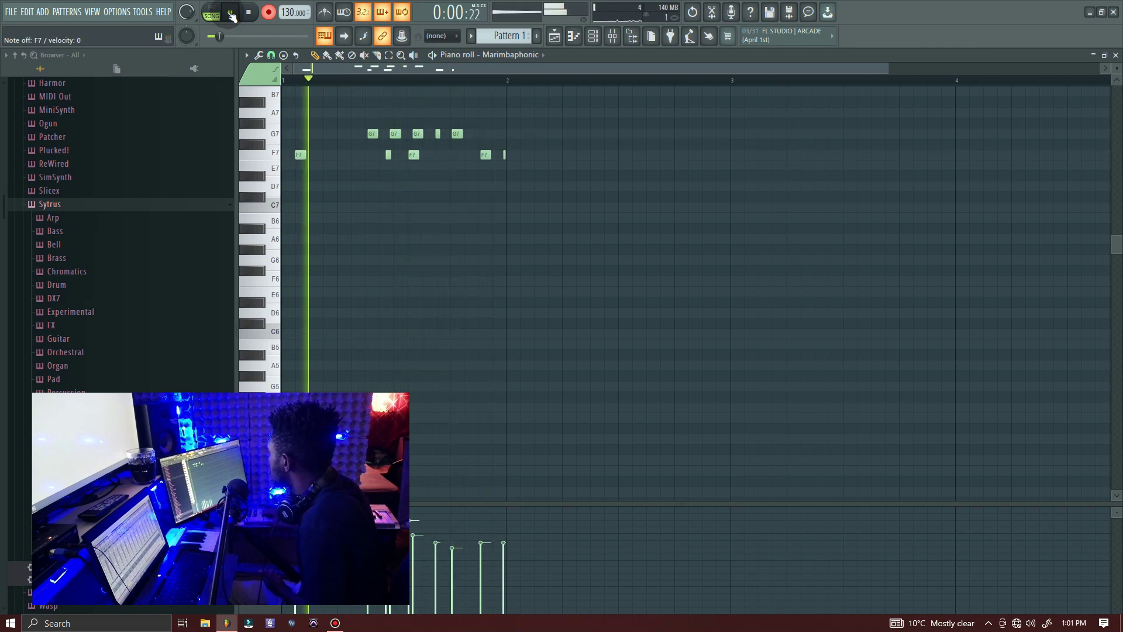
{"action": "key", "text": "space"}
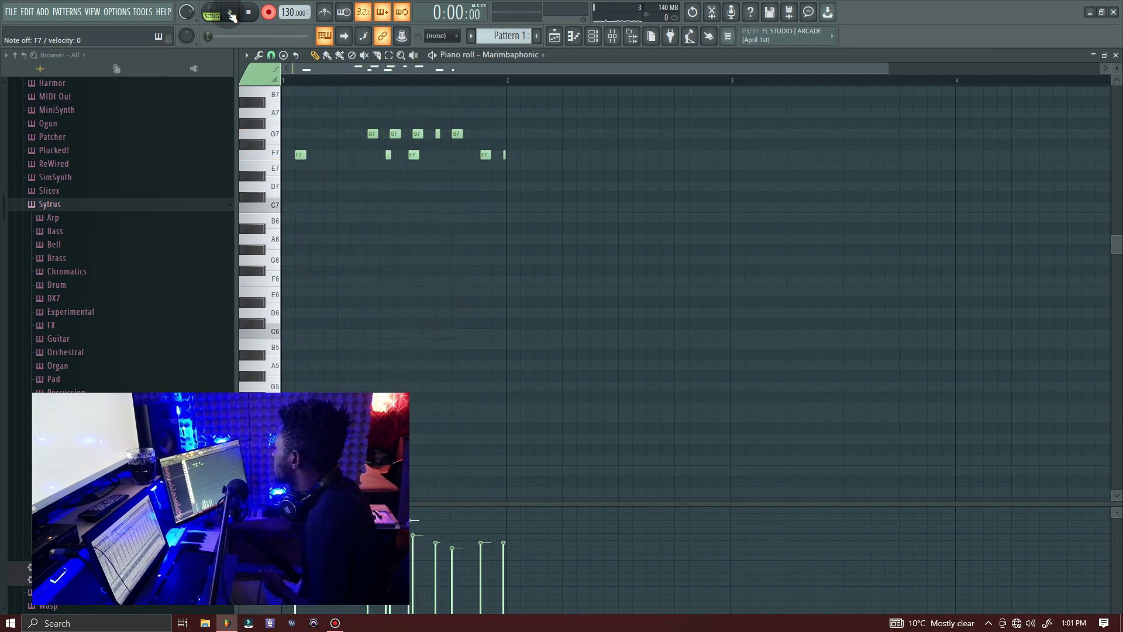
{"action": "left_click", "coordinate": [268, 11]}
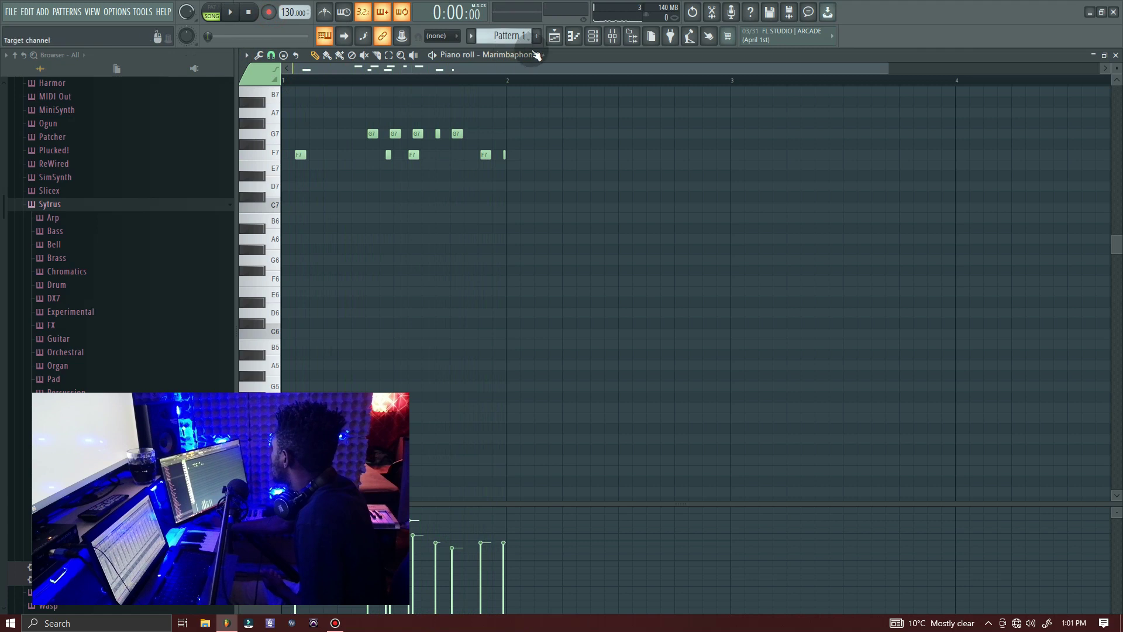
Show the channel rack and clear the recorded notes from the Marimbaphonic channel.
{"action": "left_click", "coordinate": [596, 39]}
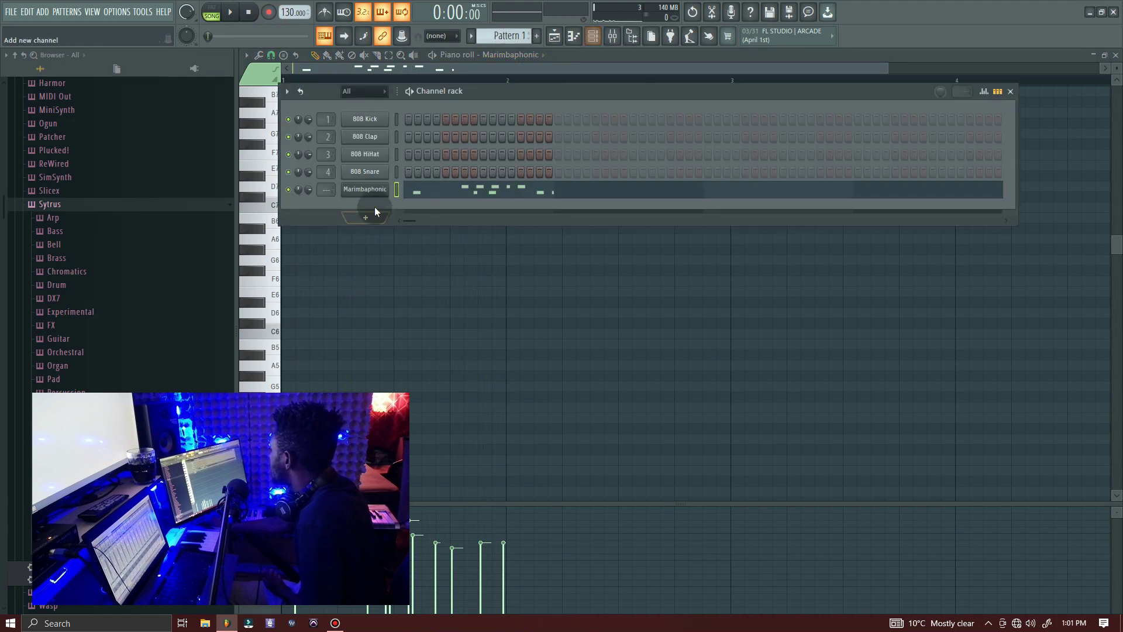
{"action": "right_click", "coordinate": [382, 192]}
{"action": "left_click", "coordinate": [513, 189]}
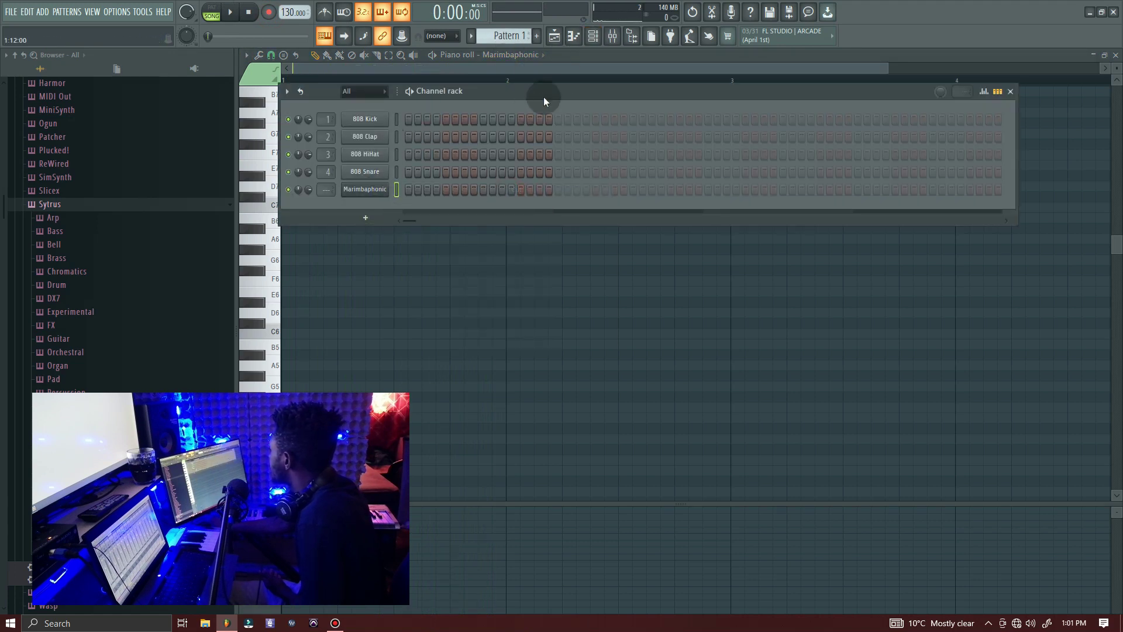
Narrow the channel rack window to 16 steps and move it over the middle of the piano roll.
{"action": "left_click_drag", "start_coordinate": [543, 97], "coordinate": [573, 158]}
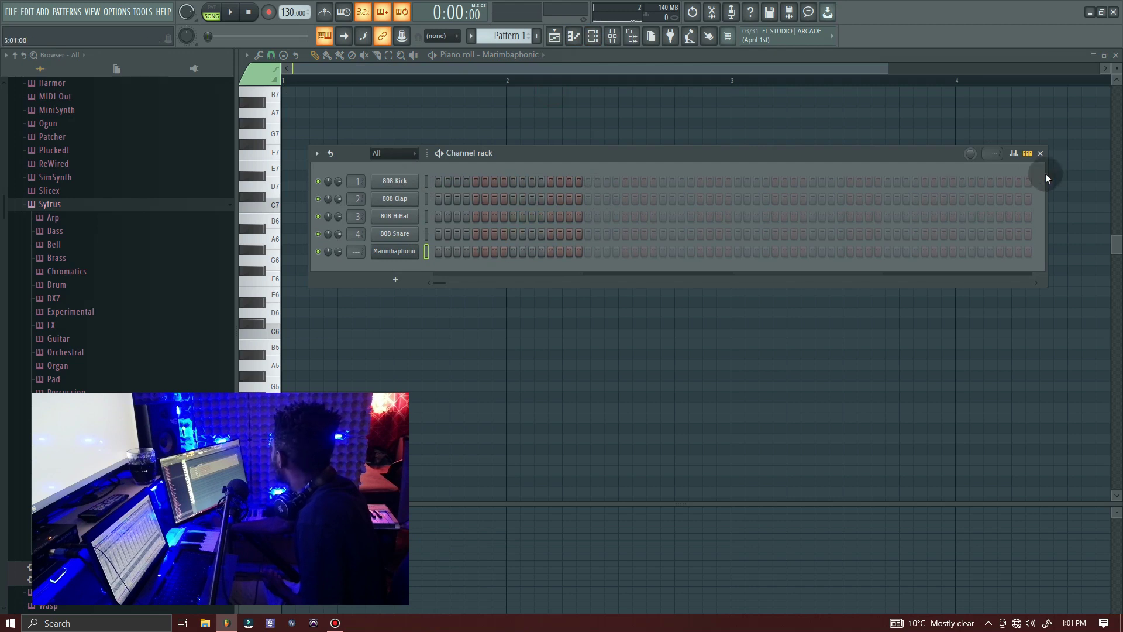
{"action": "left_click_drag", "start_coordinate": [1048, 174], "coordinate": [603, 186]}
{"action": "left_click_drag", "start_coordinate": [491, 152], "coordinate": [570, 185]}
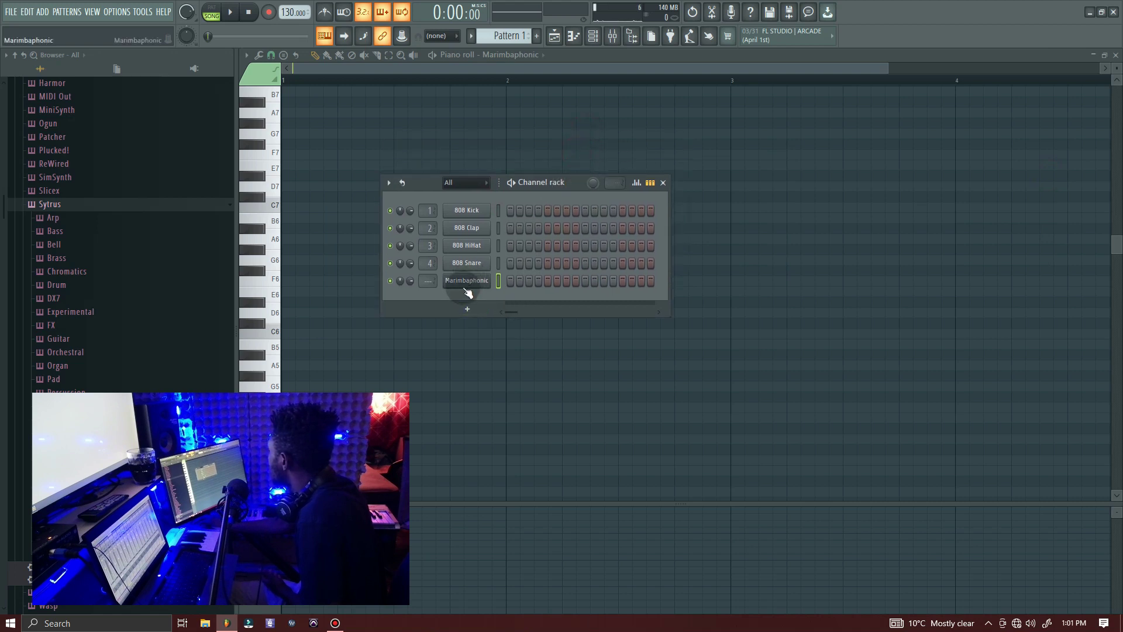
Preview notes on the piano roll keyboard and toggle the channel rack view.
{"action": "left_click", "coordinate": [270, 271]}
{"action": "left_click", "coordinate": [253, 320]}
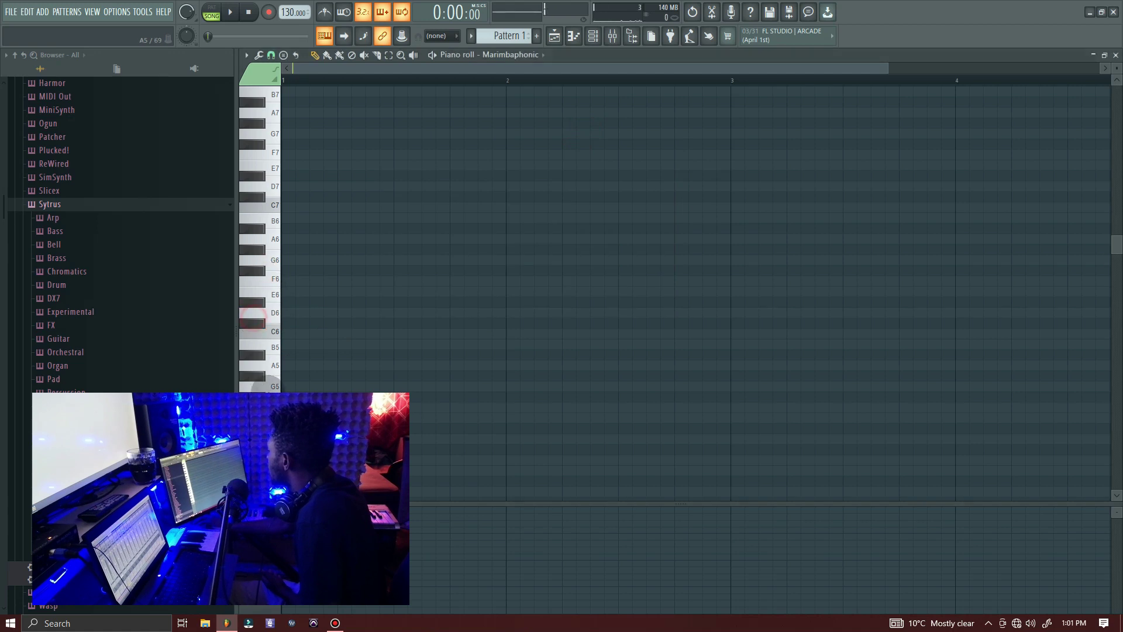
{"action": "left_click", "coordinate": [593, 36]}
{"action": "left_click", "coordinate": [593, 37]}
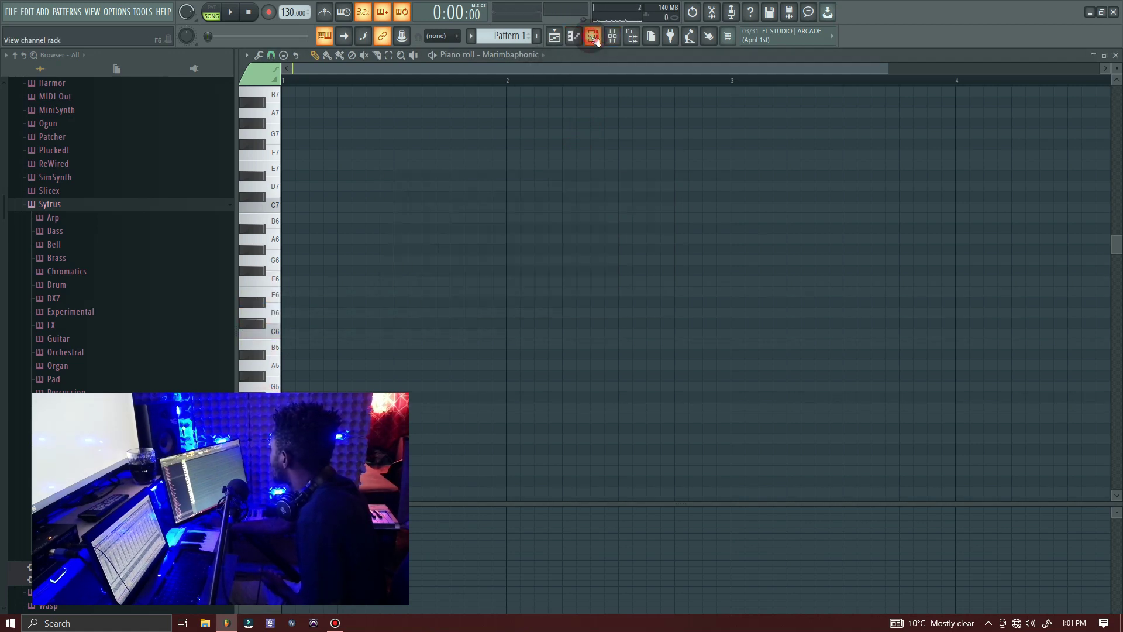
Toggle between the playlist and piano roll views, and display the channel rack over the piano roll.
{"action": "left_click", "coordinate": [577, 38]}
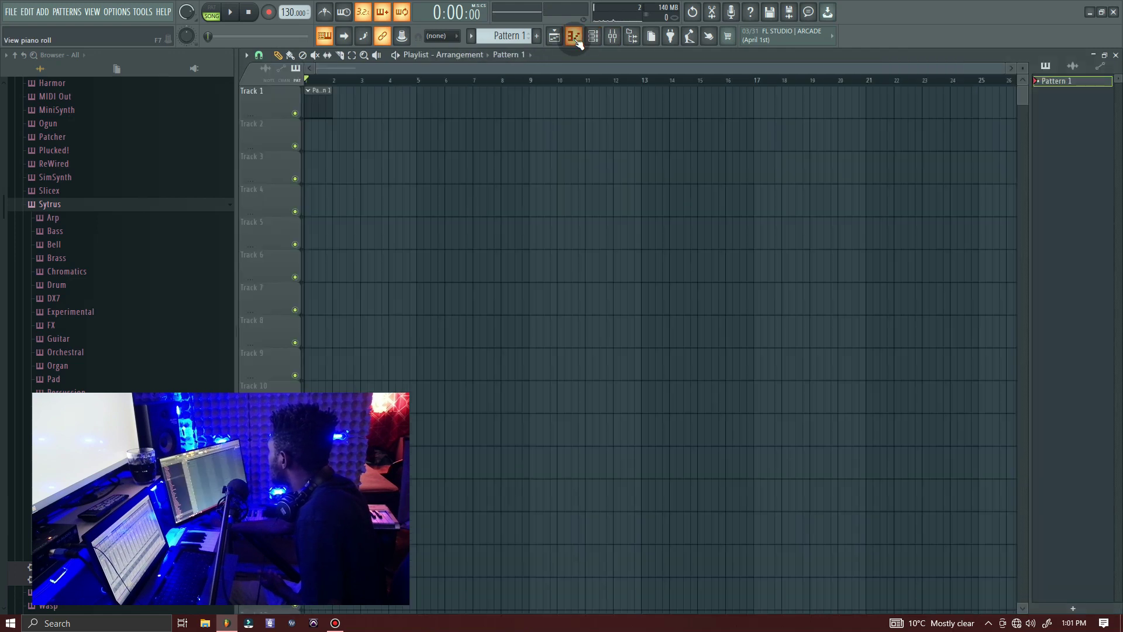
{"action": "left_click", "coordinate": [566, 39]}
{"action": "left_click", "coordinate": [566, 38]}
{"action": "left_click", "coordinate": [567, 38]}
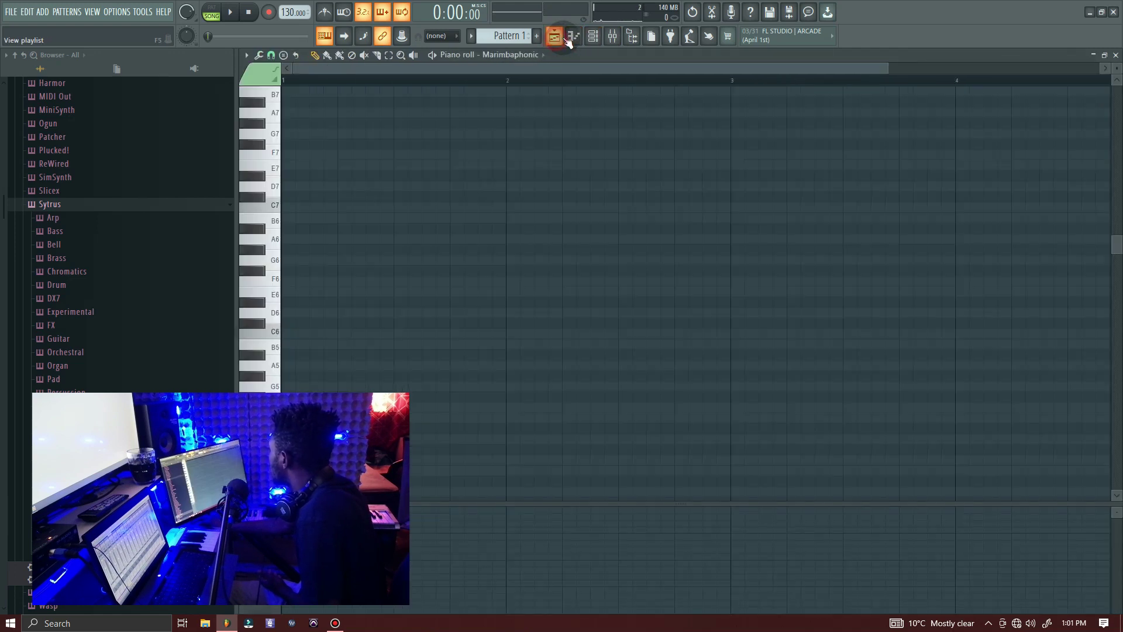
{"action": "left_click", "coordinate": [596, 40]}
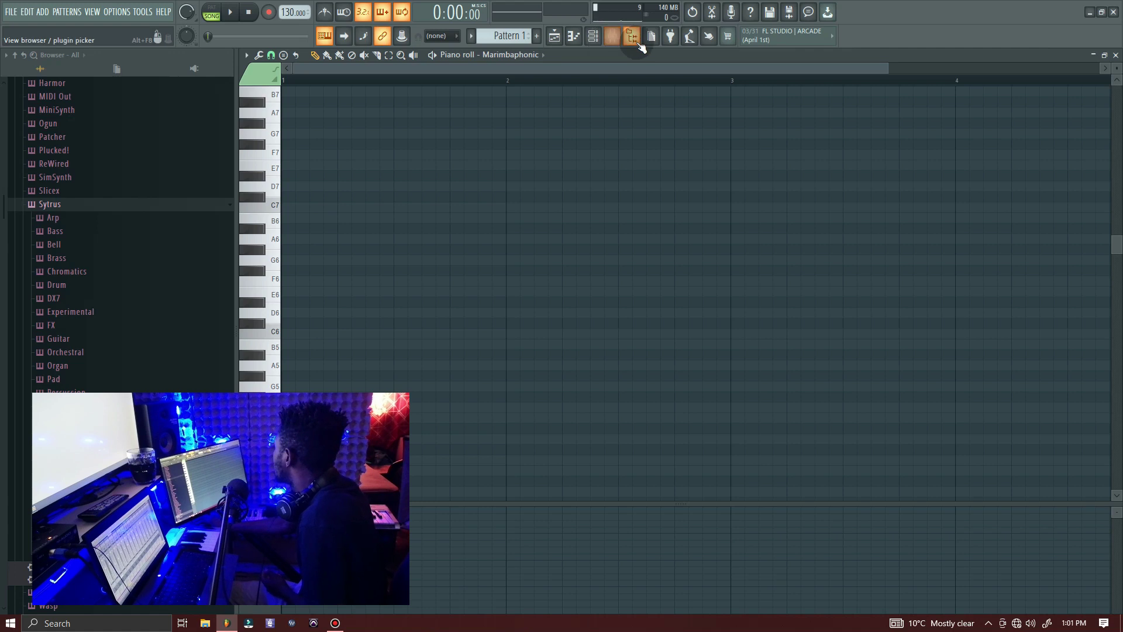
{"action": "left_click", "coordinate": [600, 40]}
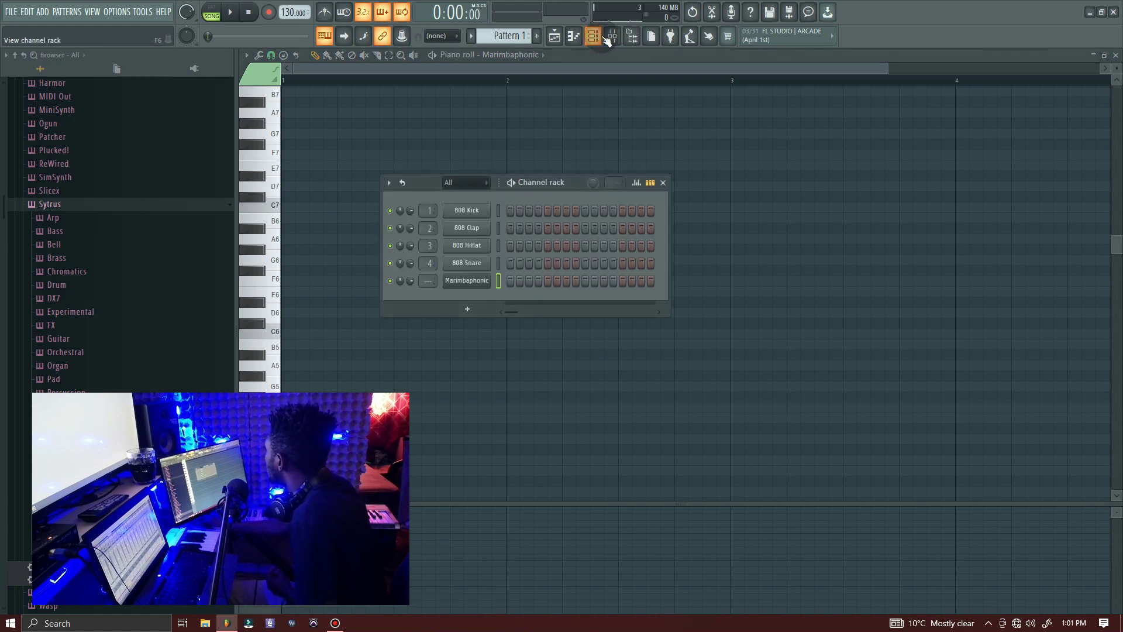
Open the mixer, select the Insert 1 track, and close the mixer.
{"action": "left_click", "coordinate": [612, 37]}
{"action": "left_click_drag", "start_coordinate": [317, 169], "coordinate": [272, 174]}
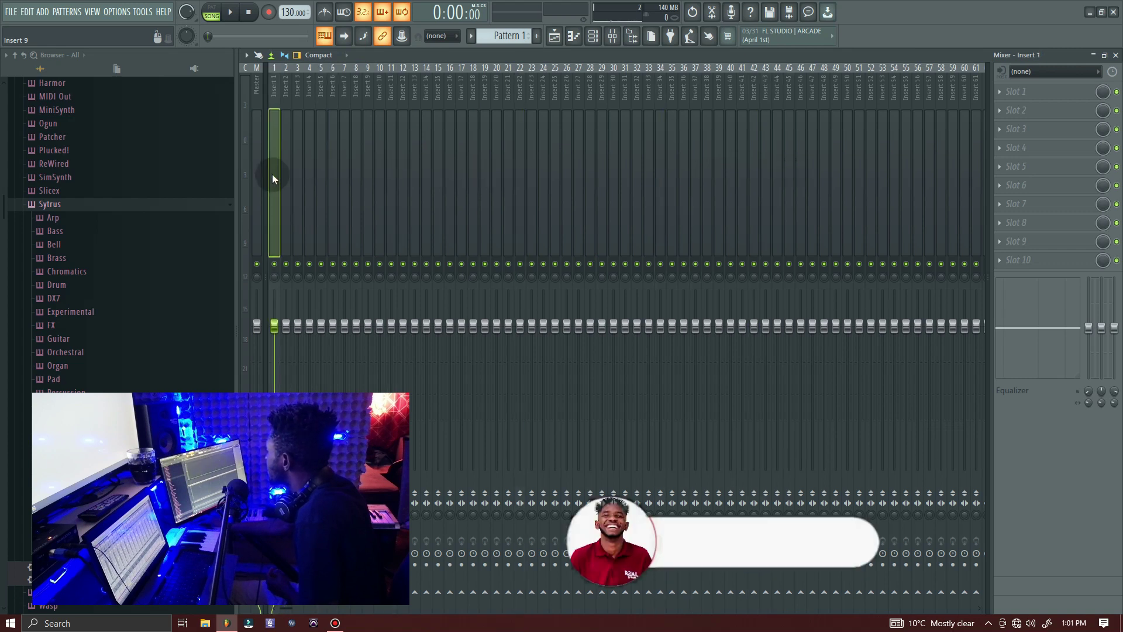
{"action": "left_click", "coordinate": [611, 37]}
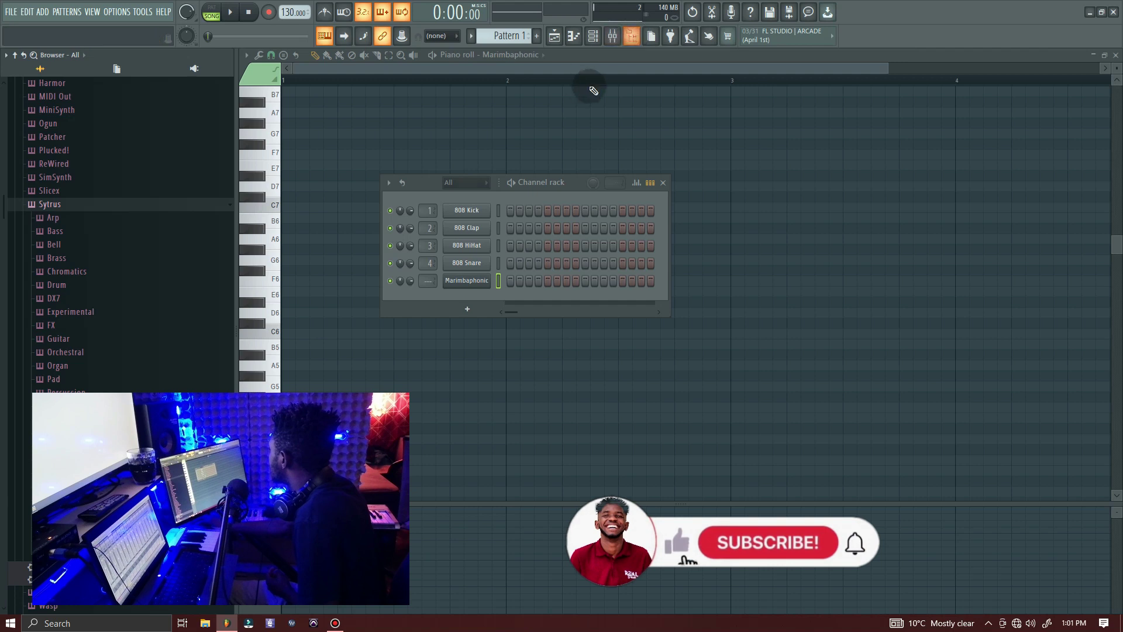
Hide and show the browser repeatedly, leaving it hidden.
{"action": "left_click", "coordinate": [632, 37]}
{"action": "left_click", "coordinate": [631, 38]}
{"action": "left_click", "coordinate": [631, 38]}
{"action": "left_click", "coordinate": [631, 37]}
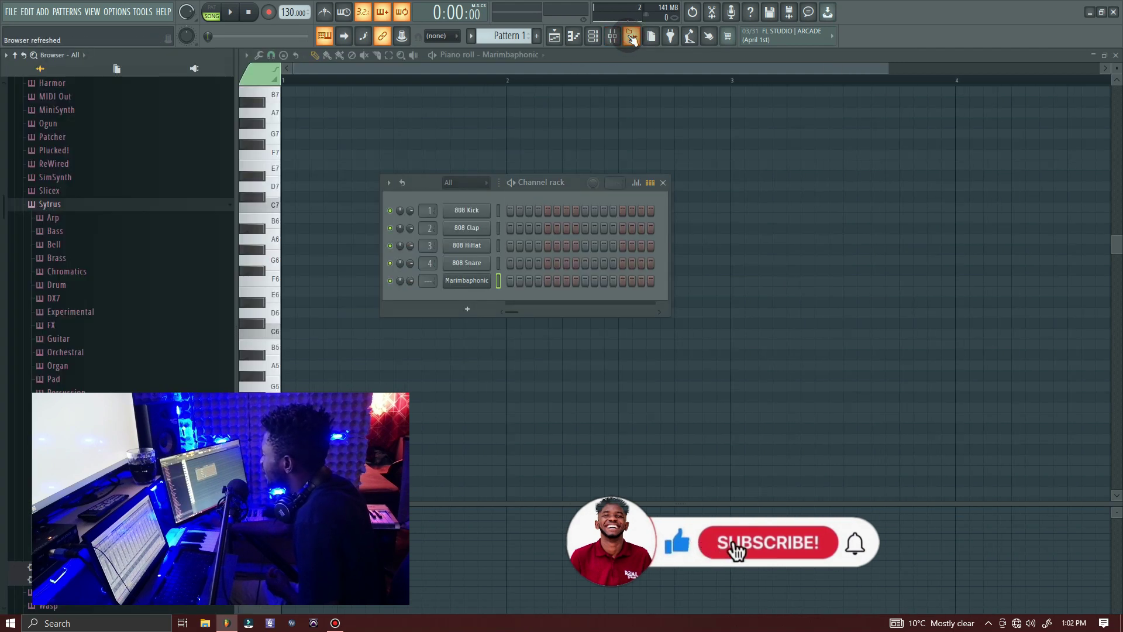
{"action": "left_click", "coordinate": [632, 37]}
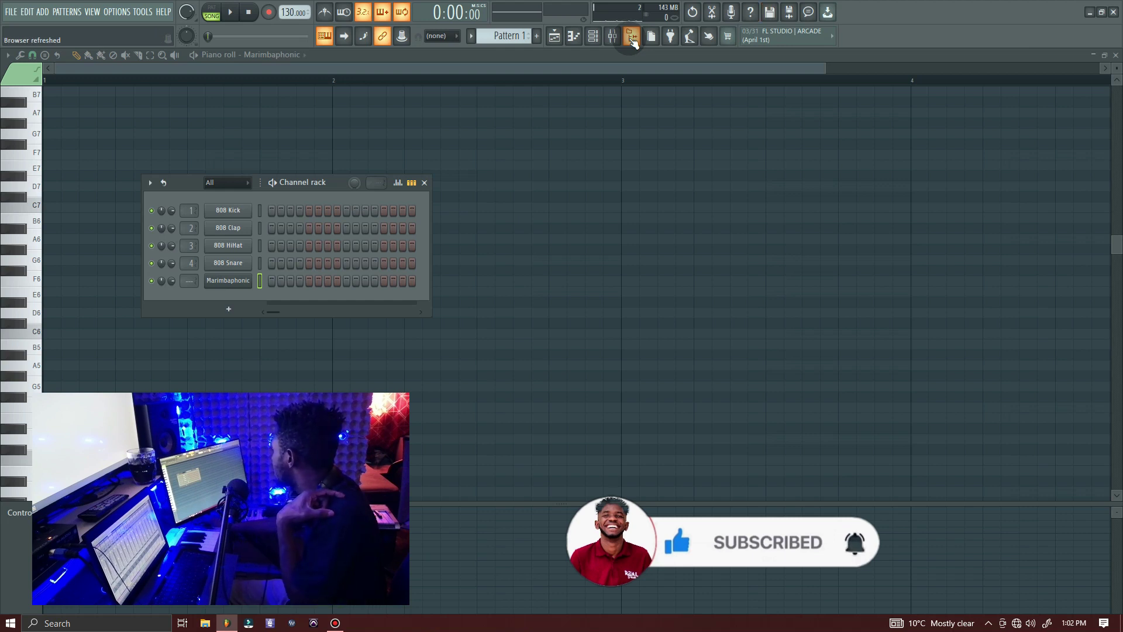
Show the browser, then view all available plugins in the plugin picker and close the picker.
{"action": "left_click", "coordinate": [631, 39]}
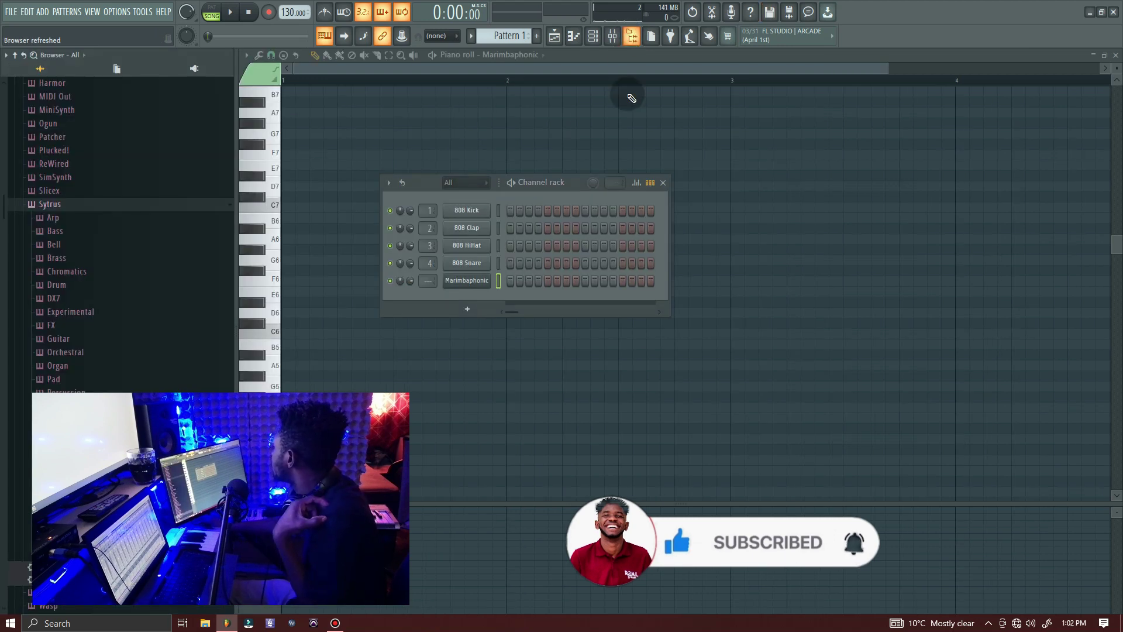
{"action": "left_click", "coordinate": [655, 41]}
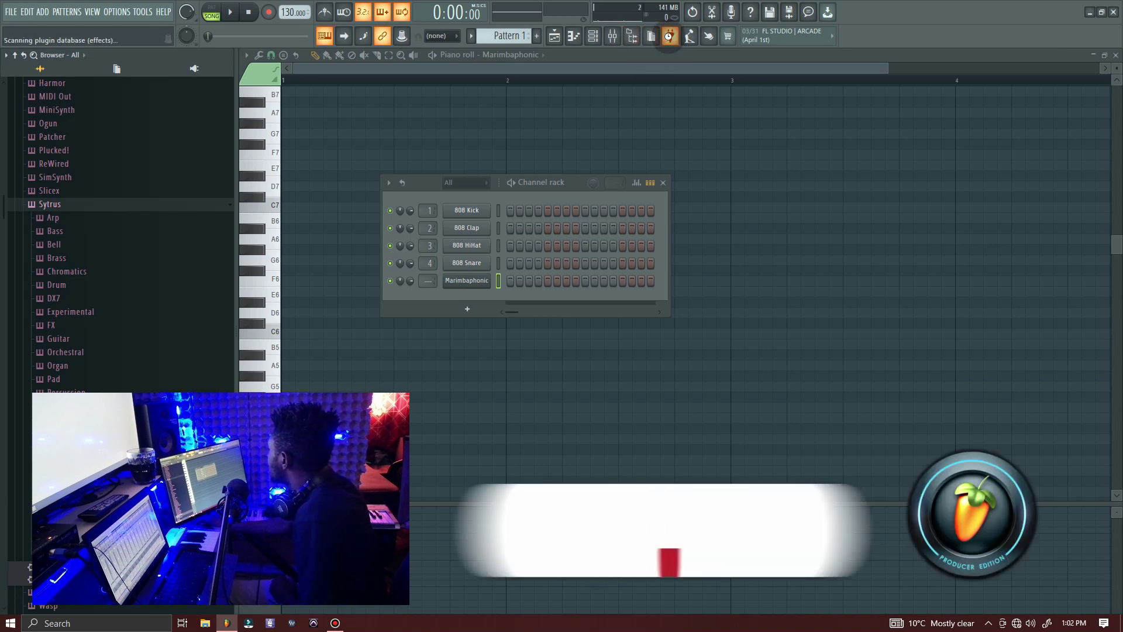
{"action": "left_click", "coordinate": [668, 36]}
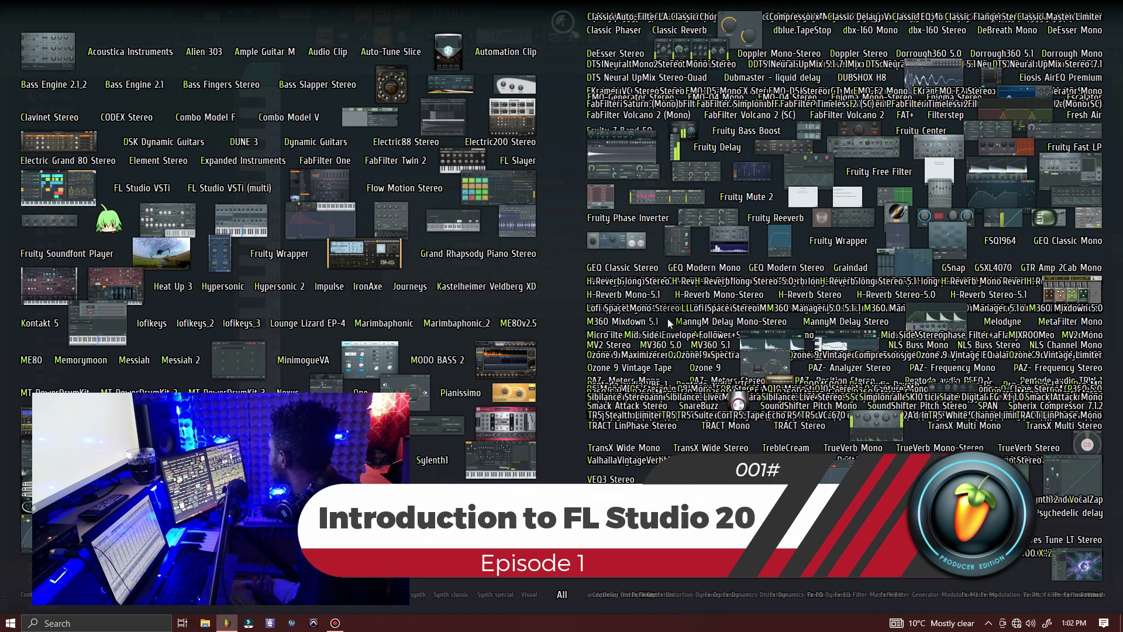
{"action": "key", "text": "Escape"}
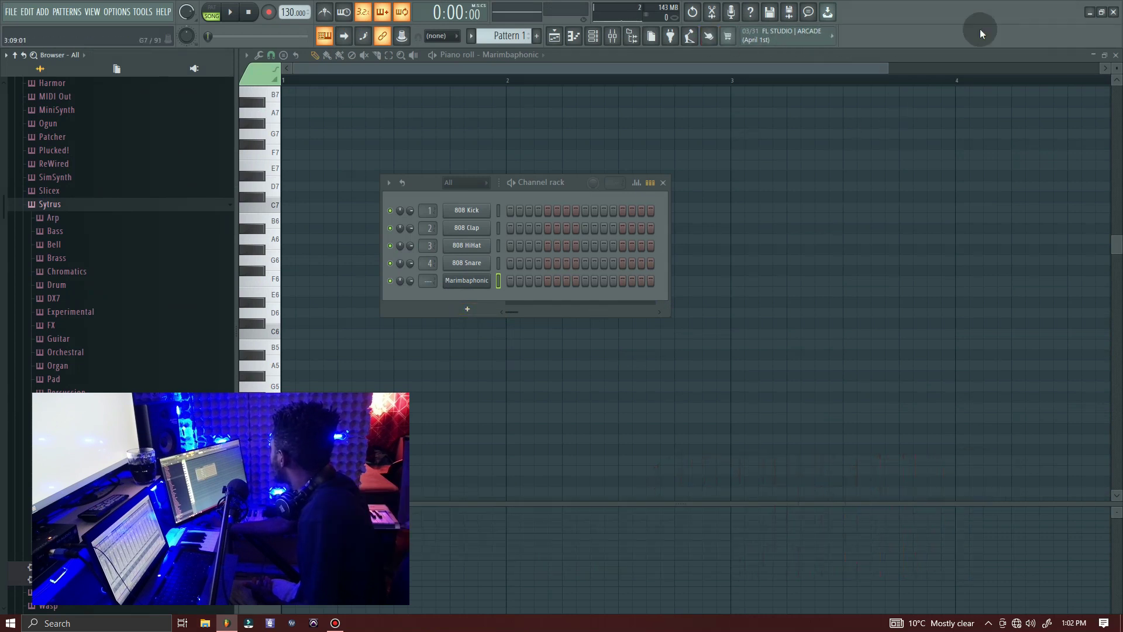
Minimise and restore the program window, switch it to a smaller resized window, and maximise it again.
{"action": "left_click", "coordinate": [1095, 14]}
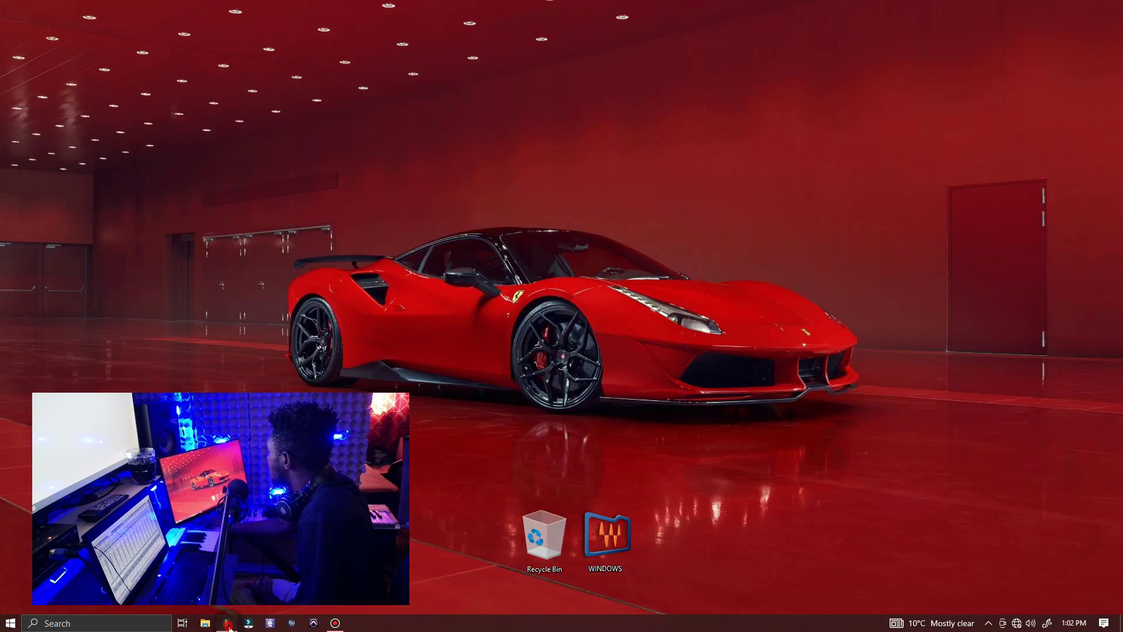
{"action": "left_click", "coordinate": [227, 623]}
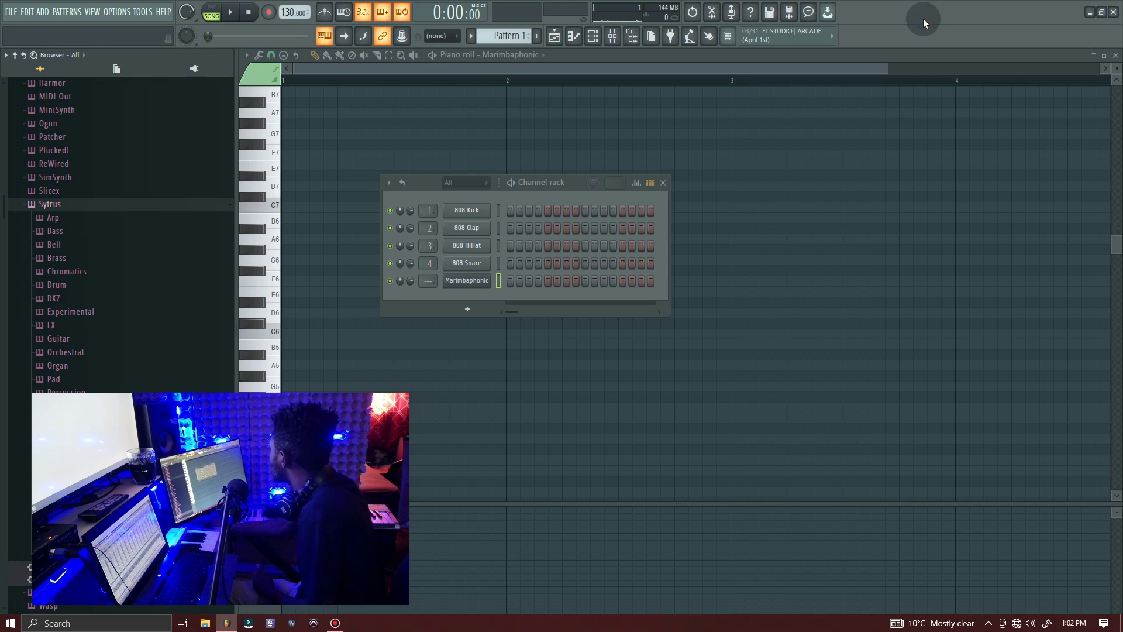
{"action": "left_click", "coordinate": [1102, 12]}
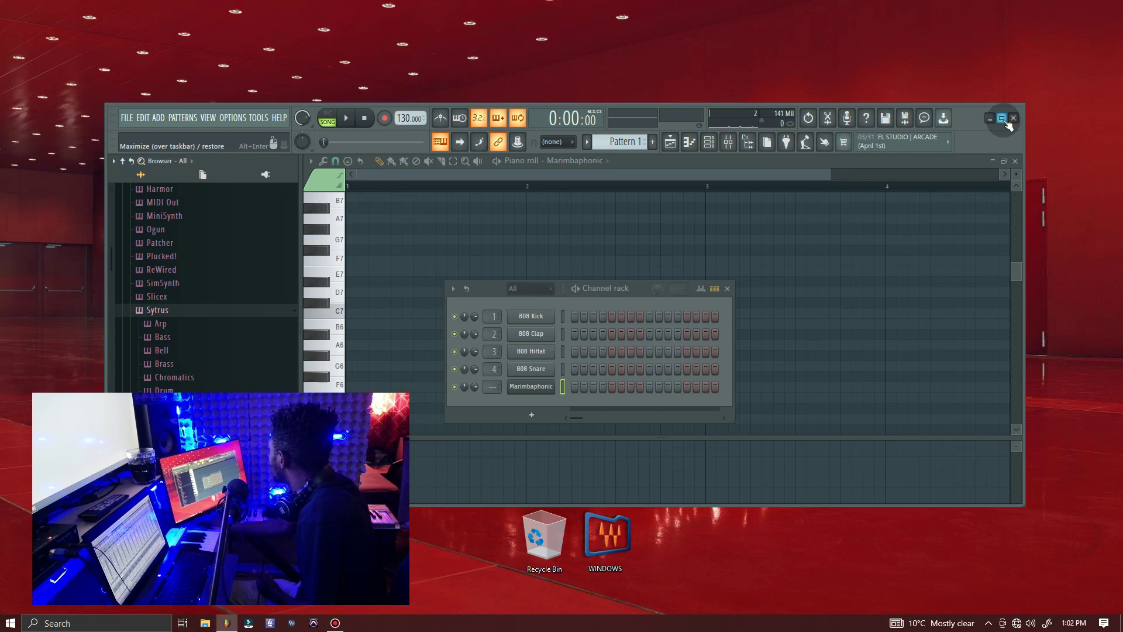
{"action": "left_click_drag", "start_coordinate": [1024, 105], "coordinate": [933, 94]}
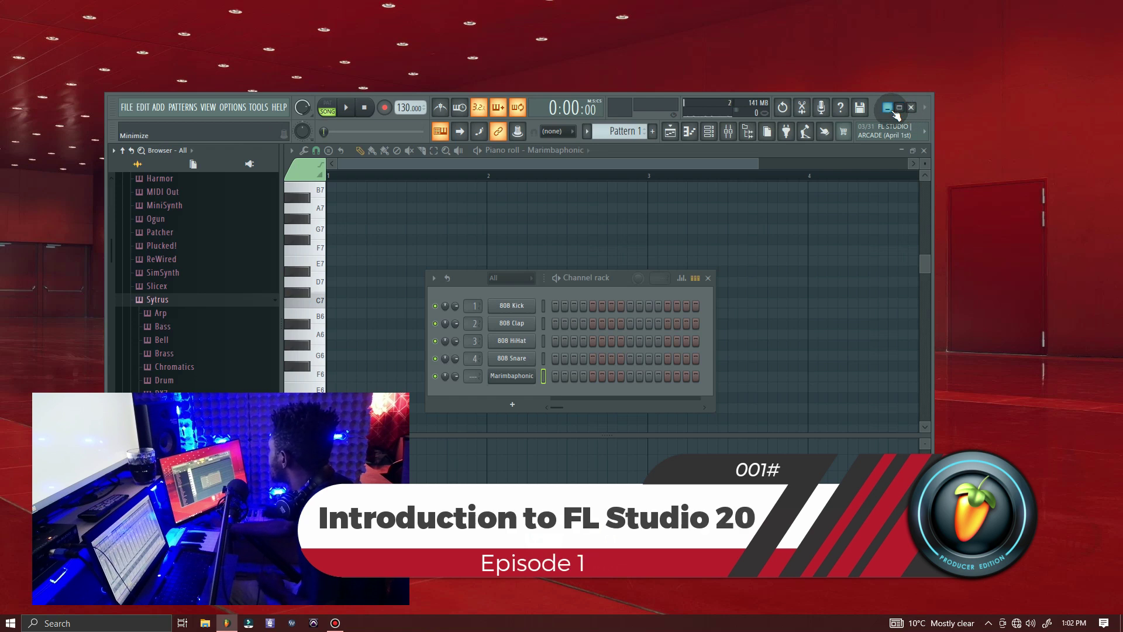
{"action": "left_click", "coordinate": [899, 107]}
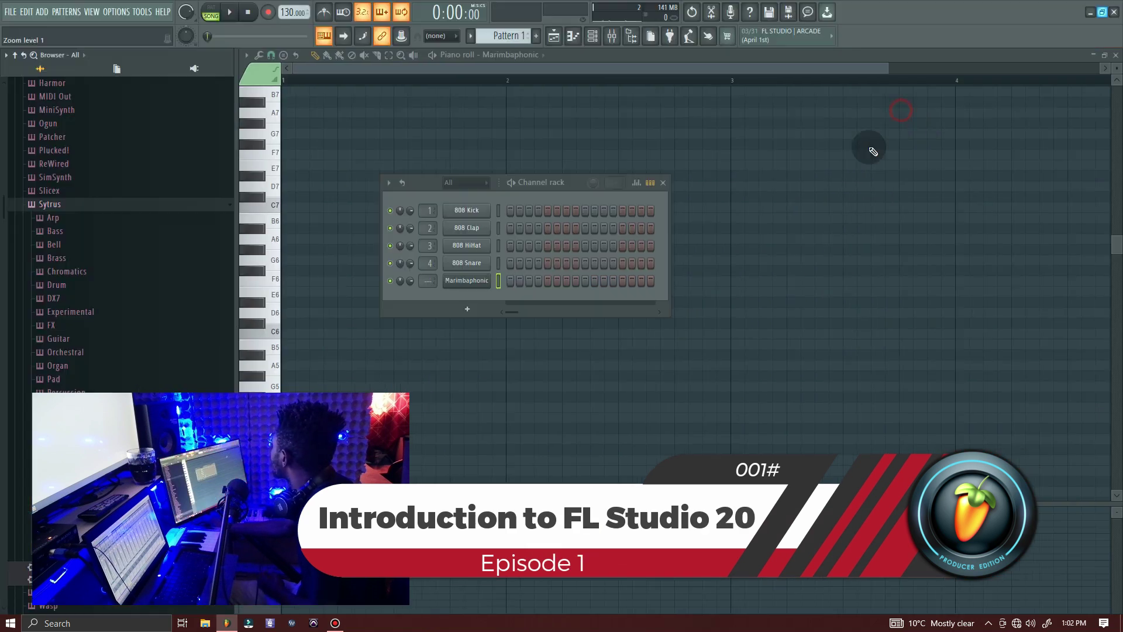
Try to close the program, move the save confirmation aside, and dismiss it without choosing to save or discard.
{"action": "left_click", "coordinate": [1114, 14]}
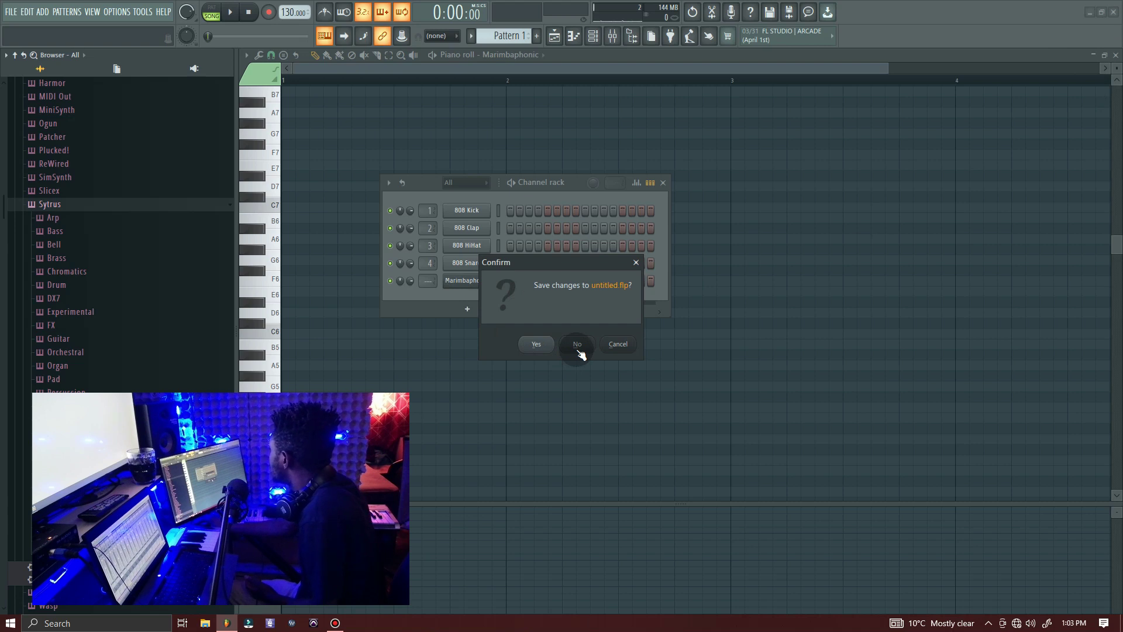
{"action": "left_click_drag", "start_coordinate": [547, 263], "coordinate": [795, 178]}
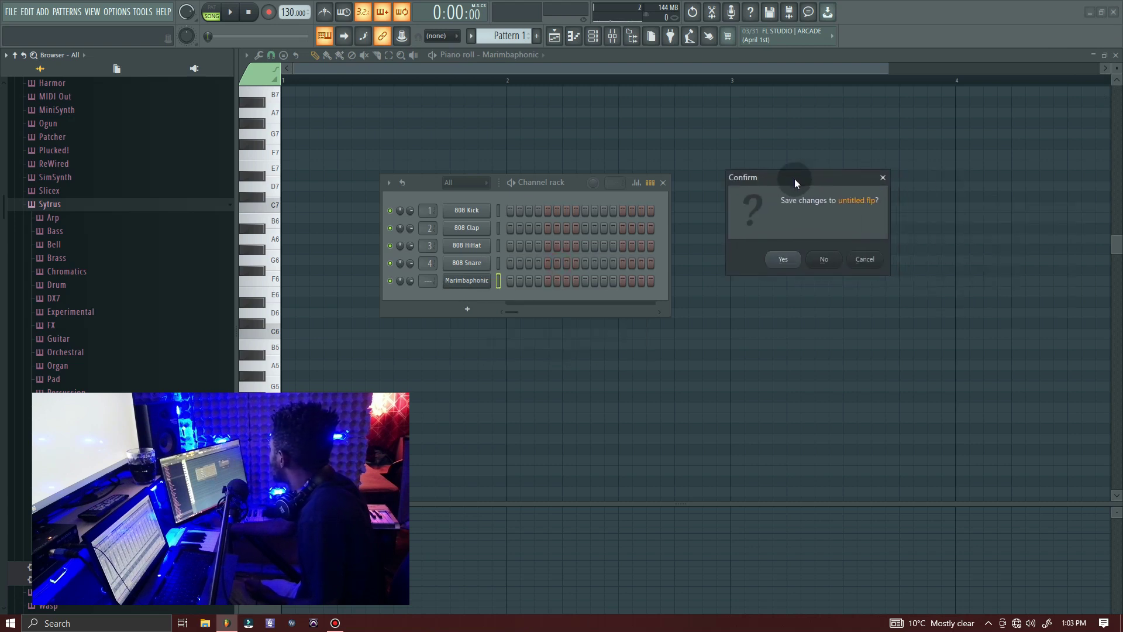
{"action": "mouse_move", "coordinate": [795, 178]}
{"action": "left_mouse_down"}
{"action": "mouse_move", "coordinate": [837, 193]}
{"action": "mouse_move", "coordinate": [810, 190]}
{"action": "left_mouse_up"}
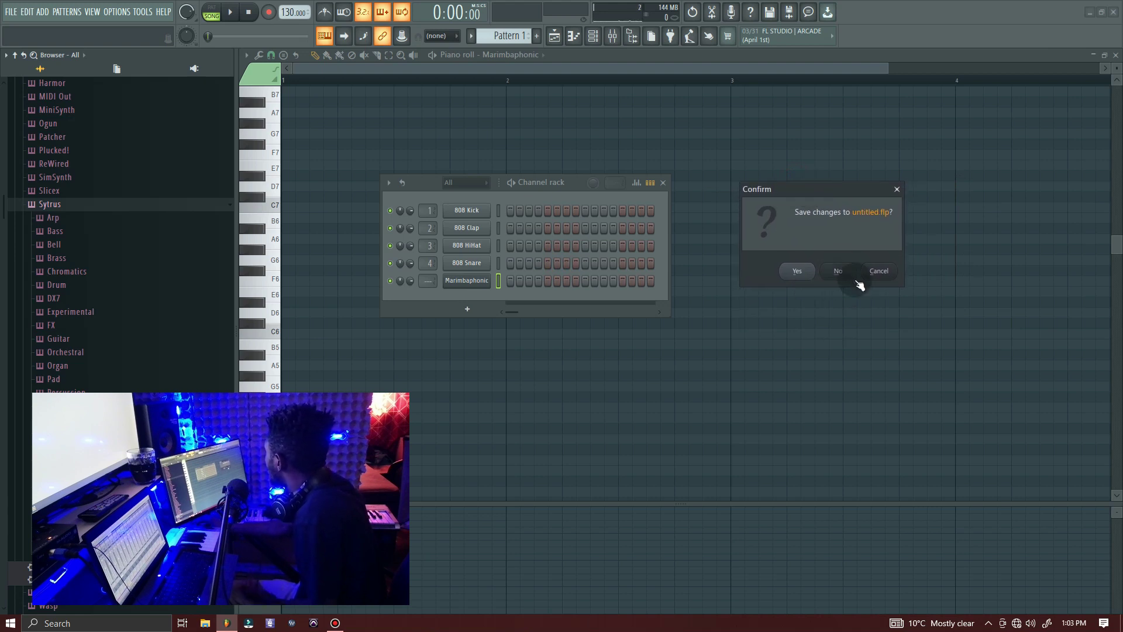
{"action": "left_click", "coordinate": [896, 190]}
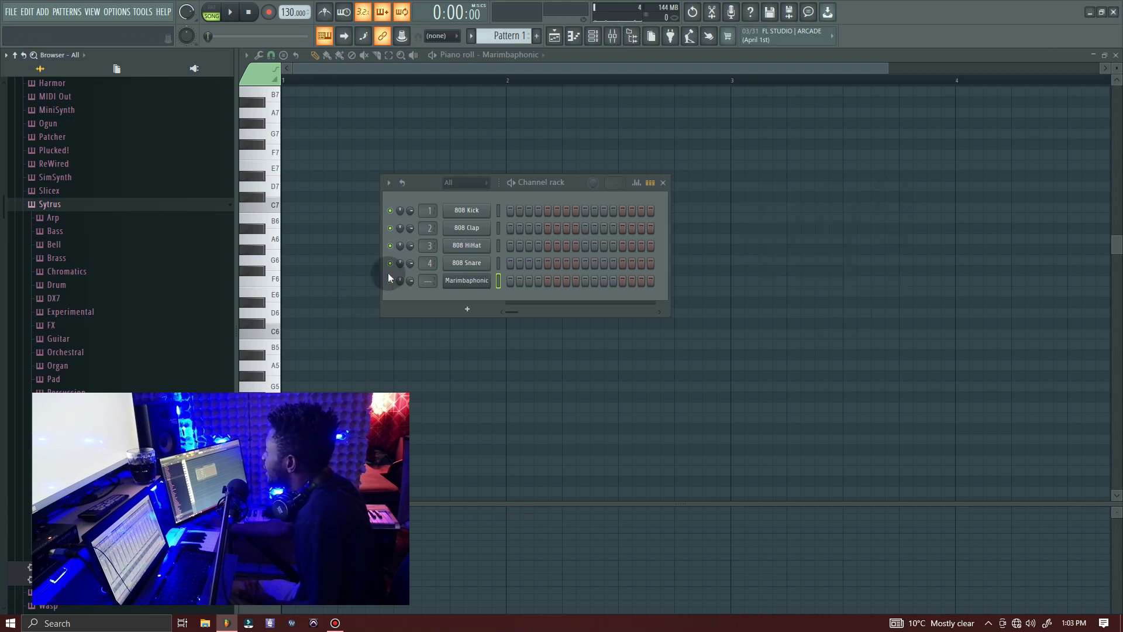
Collapse the plugin presets in the browser's All view and look through the complete list of folders.
{"action": "left_click", "coordinate": [56, 69]}
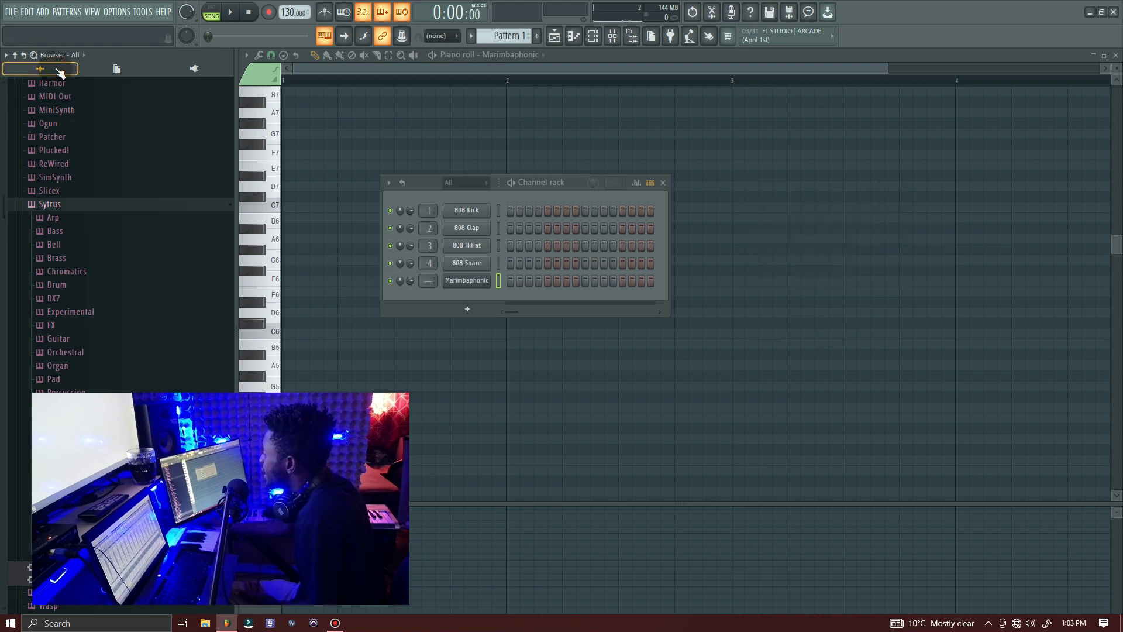
{"action": "left_click_drag", "start_coordinate": [4, 202], "coordinate": [5, 57]}
{"action": "left_click", "coordinate": [26, 101]}
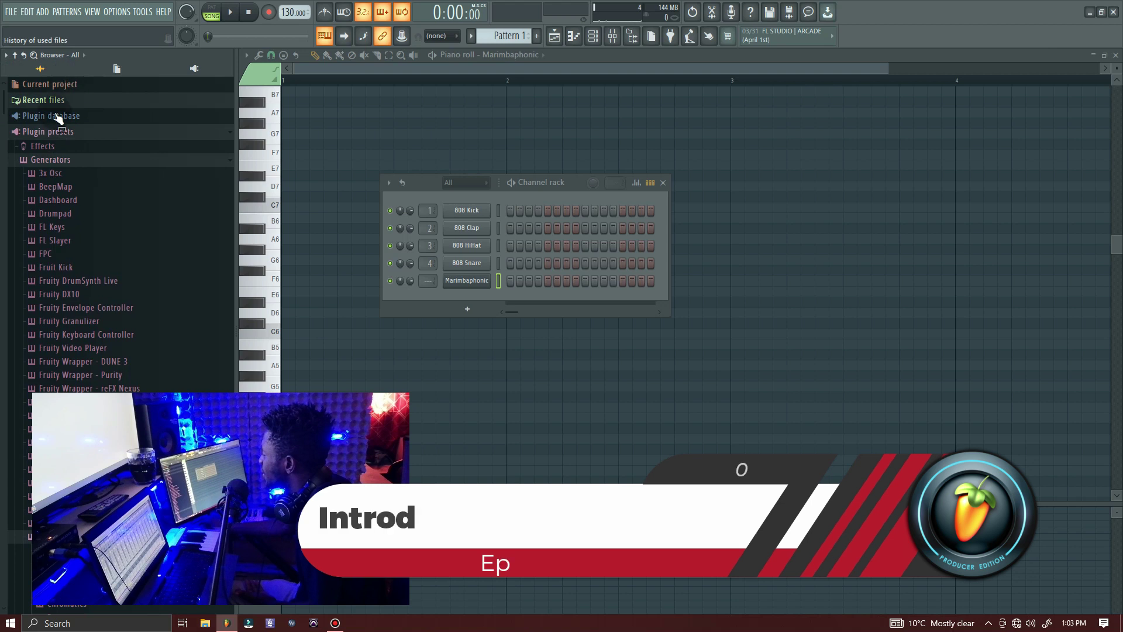
{"action": "left_click", "coordinate": [545, 175]}
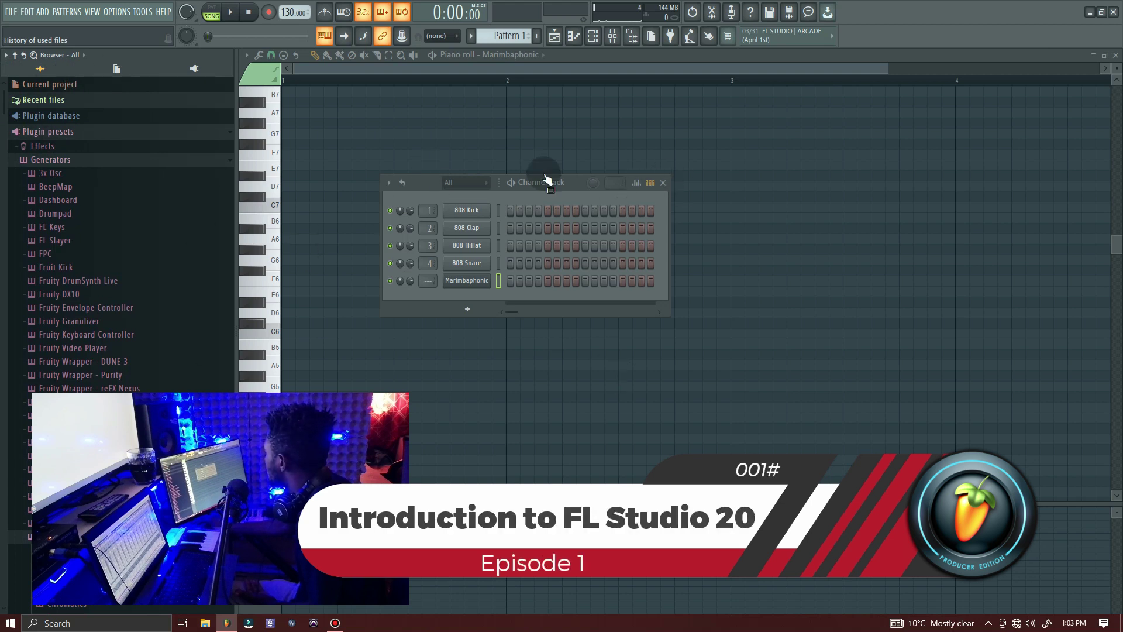
{"action": "left_click_drag", "start_coordinate": [35, 239], "coordinate": [26, 186]}
{"action": "left_click", "coordinate": [71, 88]}
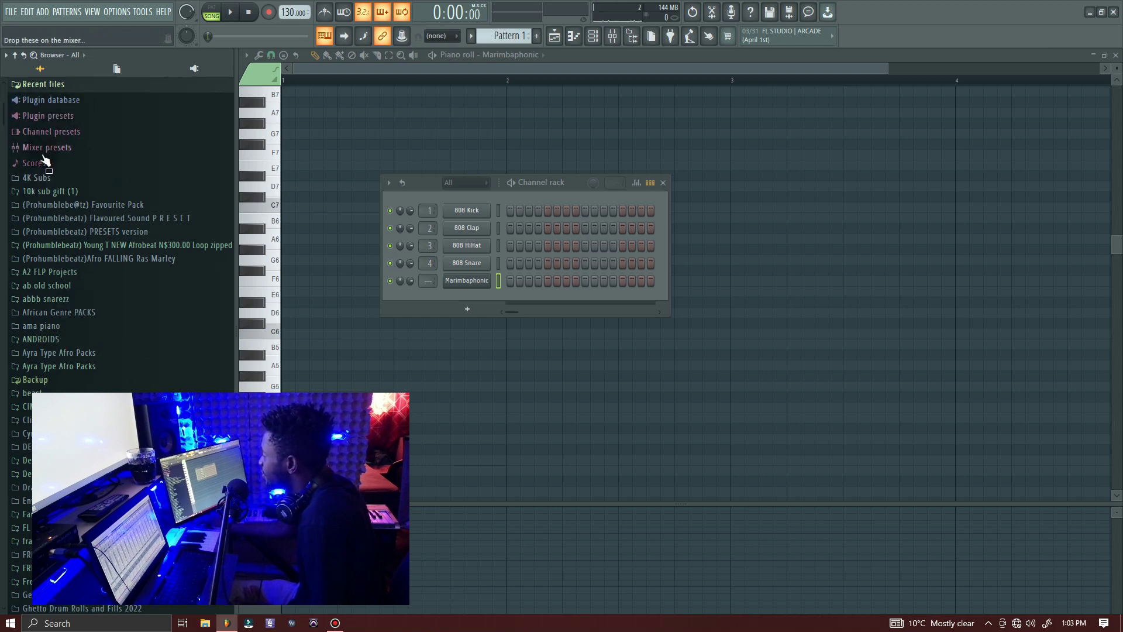
{"action": "scroll", "coordinate": [2, 491], "scroll_direction": "down", "scroll_amount": 3}
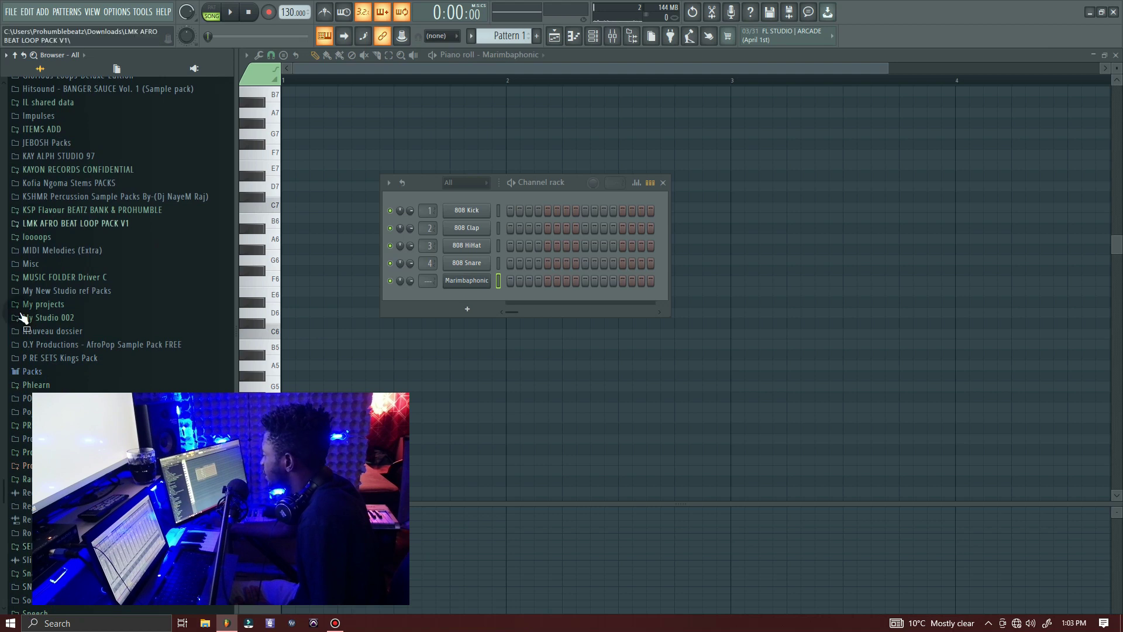
{"action": "left_click_drag", "start_coordinate": [1, 492], "coordinate": [2, 100]}
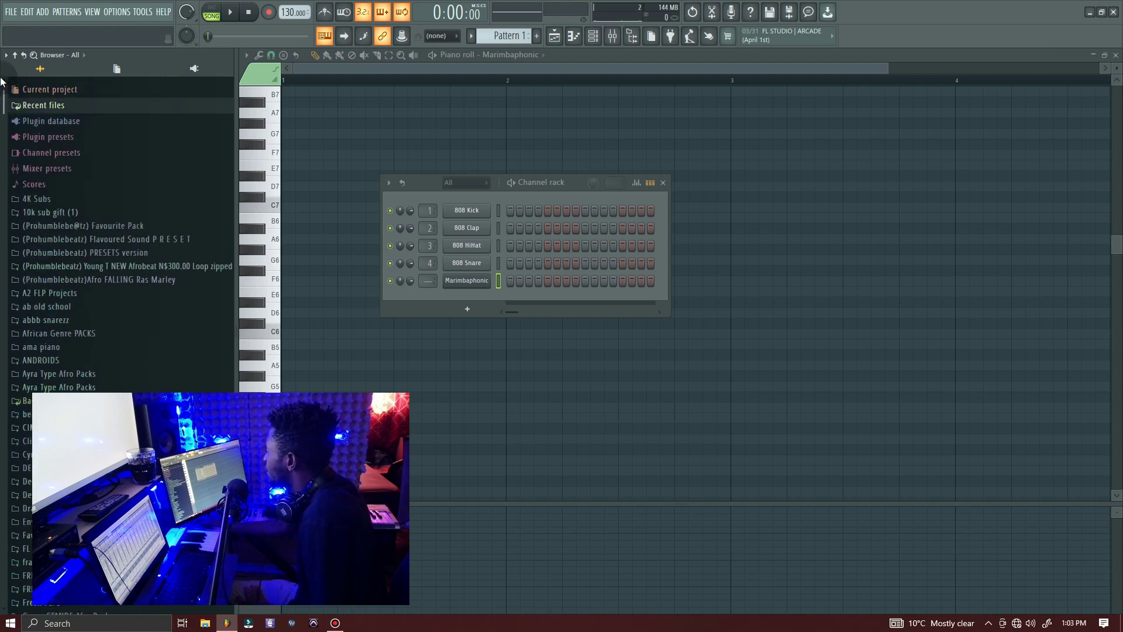
Show the browser's current project and plugin database views, and view the channel rack's list of plugins for a new channel.
{"action": "left_click", "coordinate": [119, 71]}
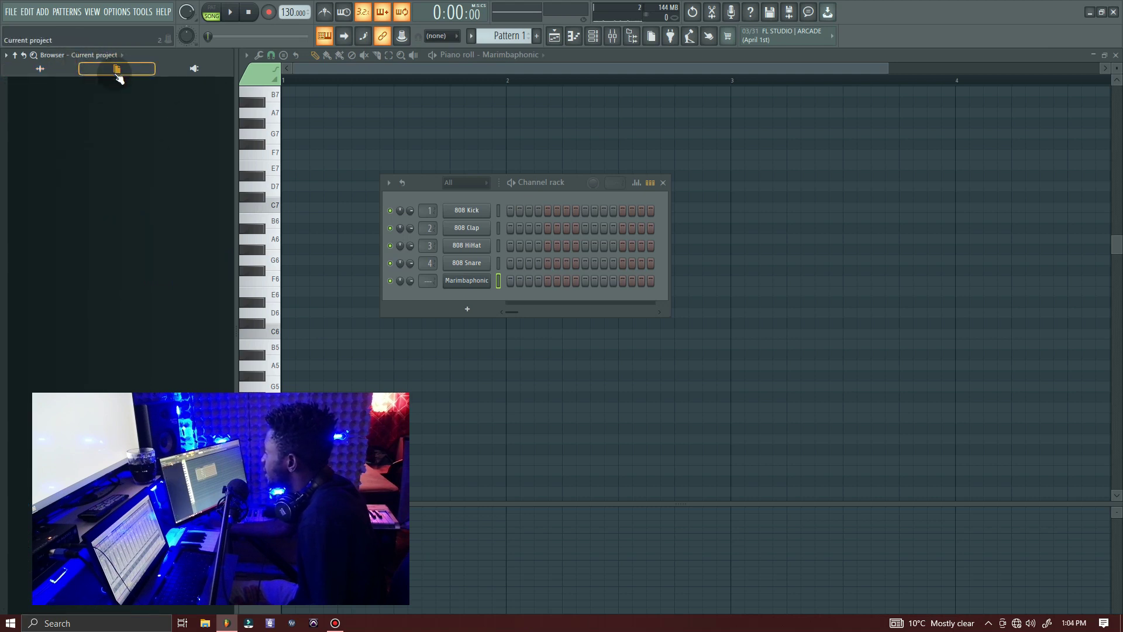
{"action": "left_click", "coordinate": [193, 69]}
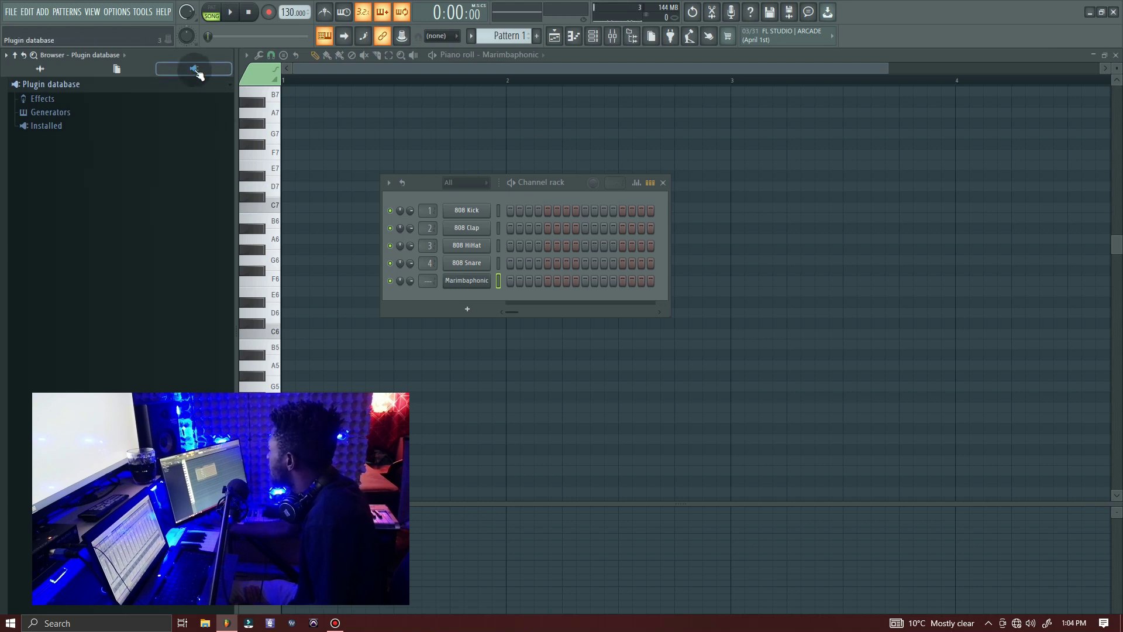
{"action": "left_click", "coordinate": [469, 314]}
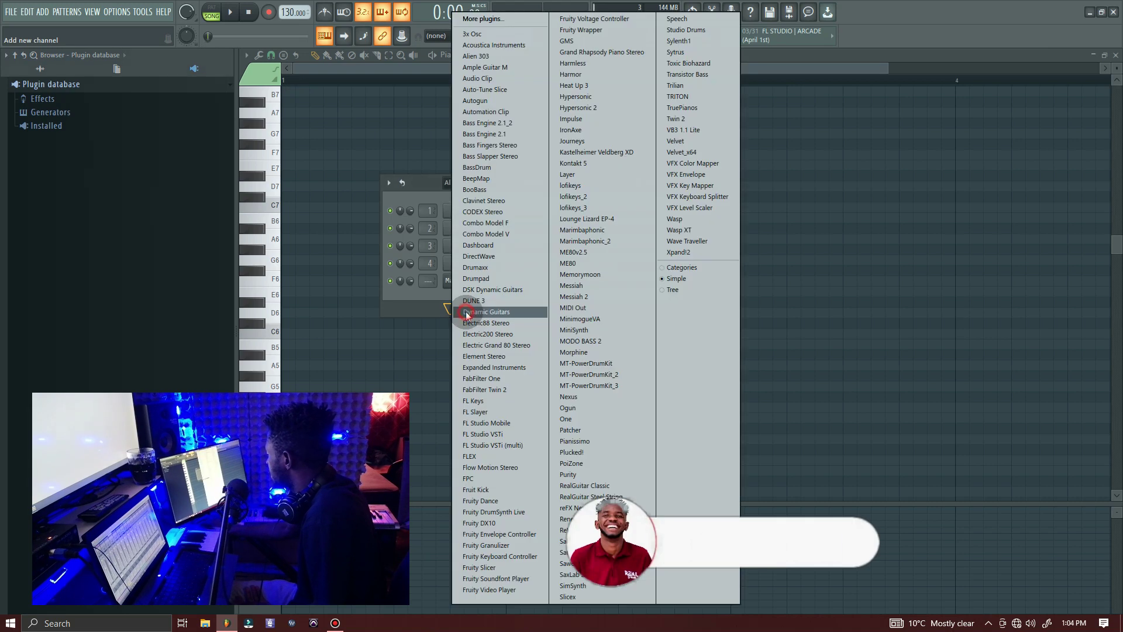
{"action": "left_click", "coordinate": [423, 304]}
{"action": "left_click", "coordinate": [184, 76]}
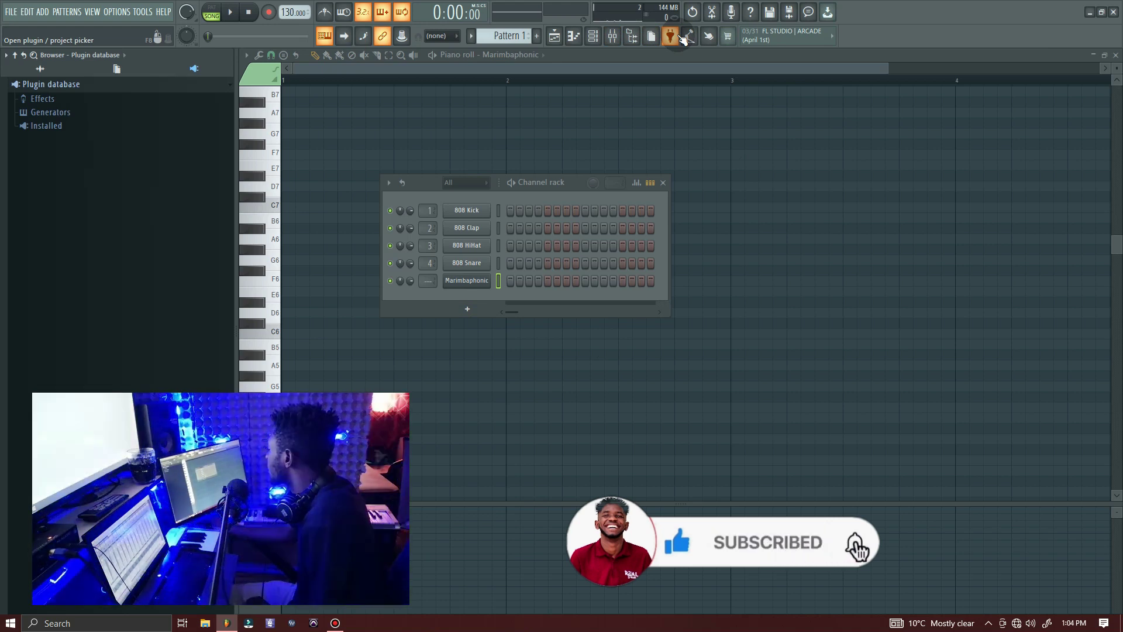
Bring up the playlist, then show the mixer and hide it again.
{"action": "left_click", "coordinate": [554, 38]}
{"action": "left_click", "coordinate": [612, 38]}
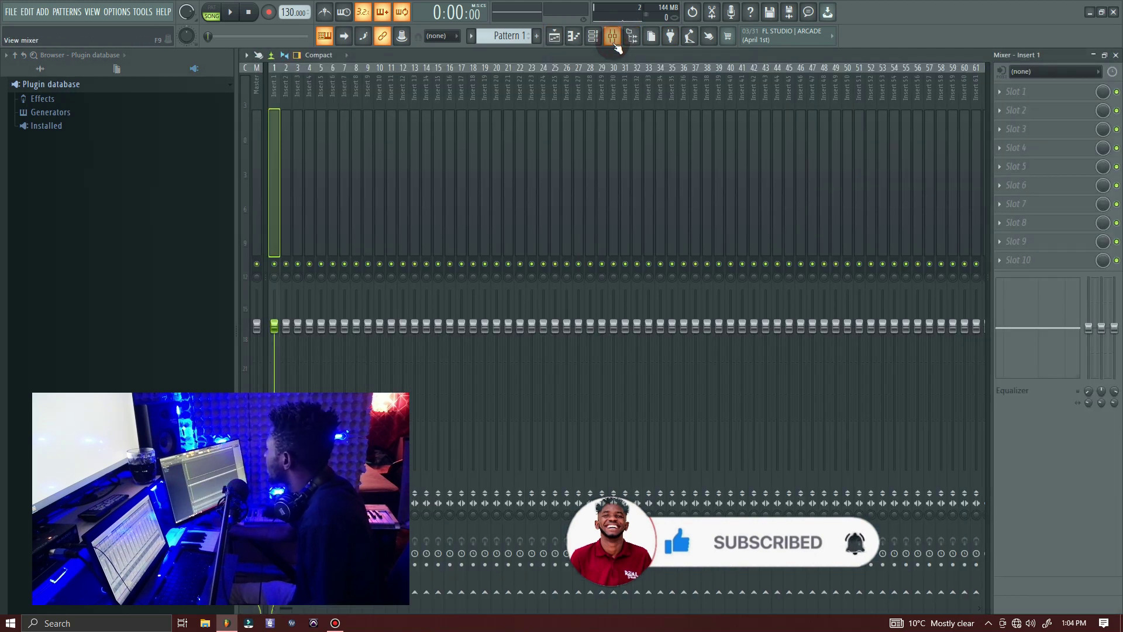
{"action": "left_click", "coordinate": [612, 38]}
Look over the program's commands for viewing windows, editing, and adding plugins.
{"action": "left_click", "coordinate": [92, 13]}
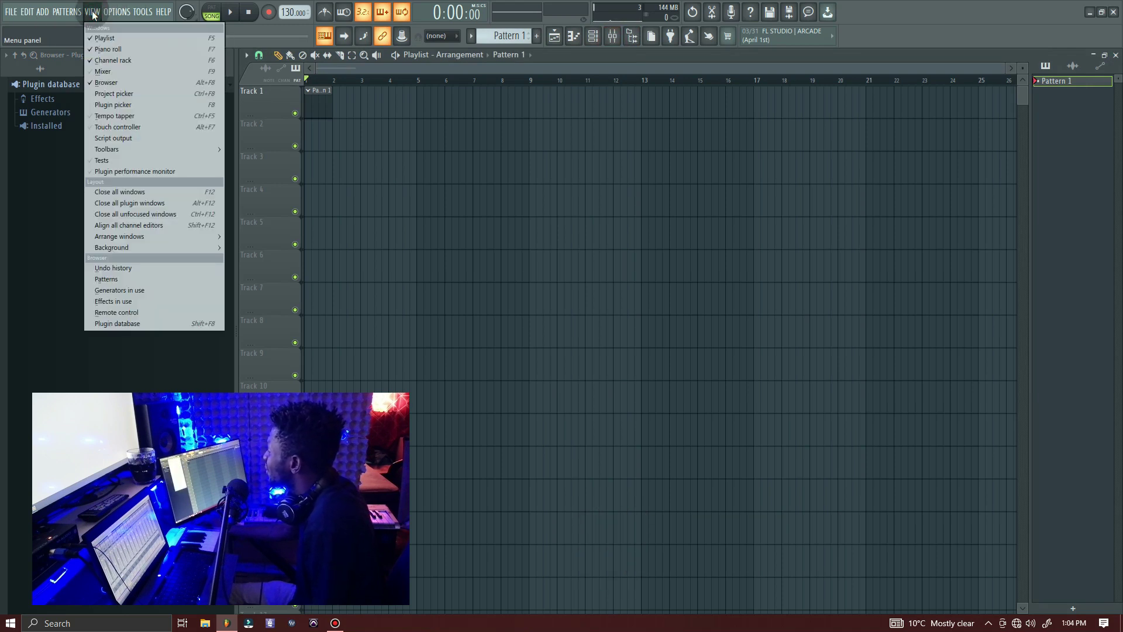
{"action": "mouse_move", "coordinate": [74, 14]}
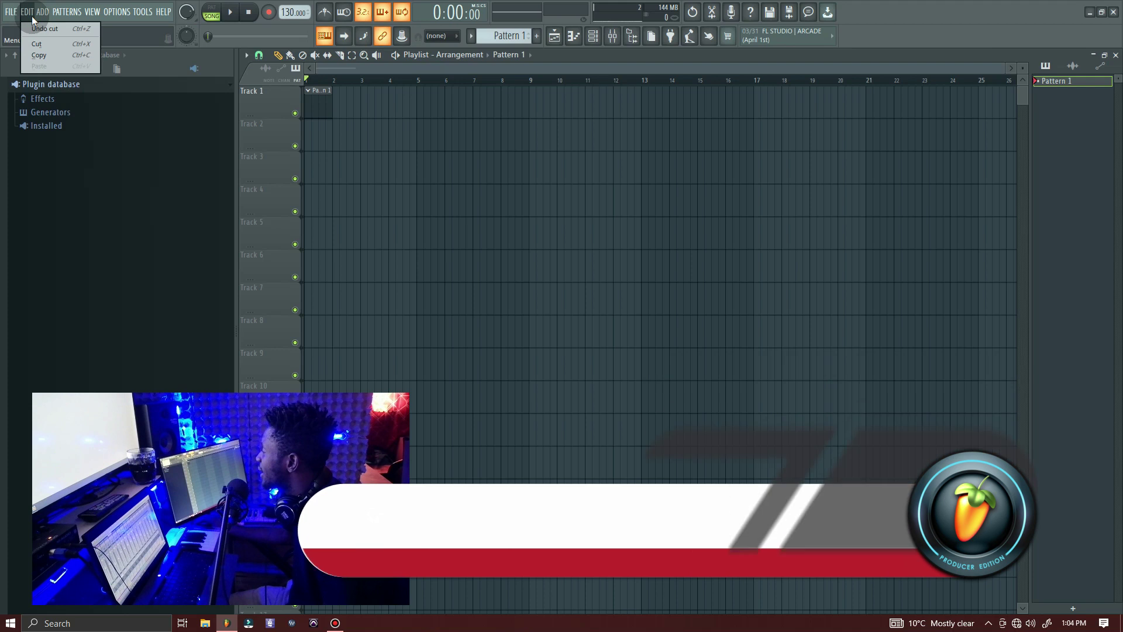
{"action": "mouse_move", "coordinate": [38, 16]}
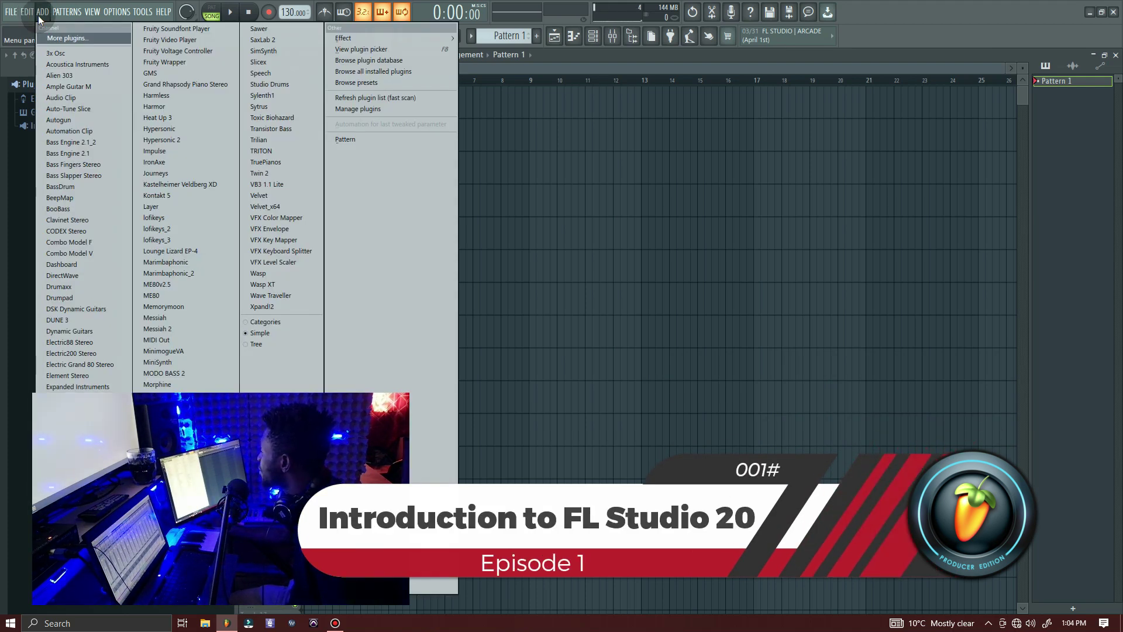
Open the MIDI input and output device settings, shift the settings window slightly, and close it.
{"action": "left_click", "coordinate": [109, 12]}
{"action": "left_click", "coordinate": [109, 12]}
{"action": "left_click", "coordinate": [132, 38]}
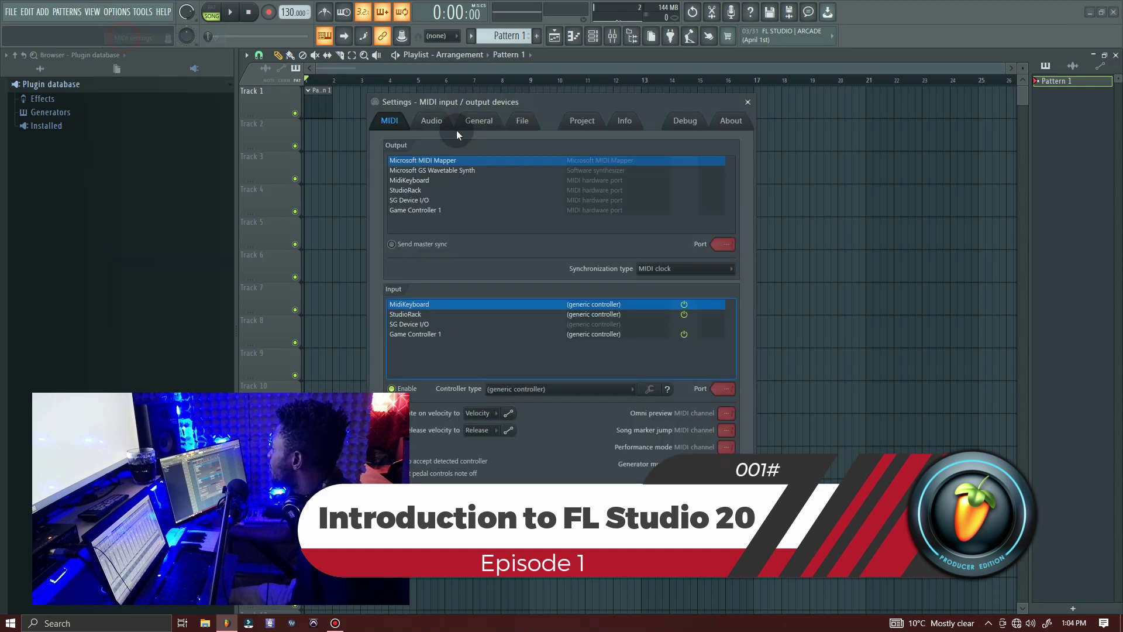
{"action": "mouse_move", "coordinate": [491, 101]}
{"action": "left_mouse_down"}
{"action": "mouse_move", "coordinate": [534, 89]}
{"action": "mouse_move", "coordinate": [493, 102]}
{"action": "left_mouse_up"}
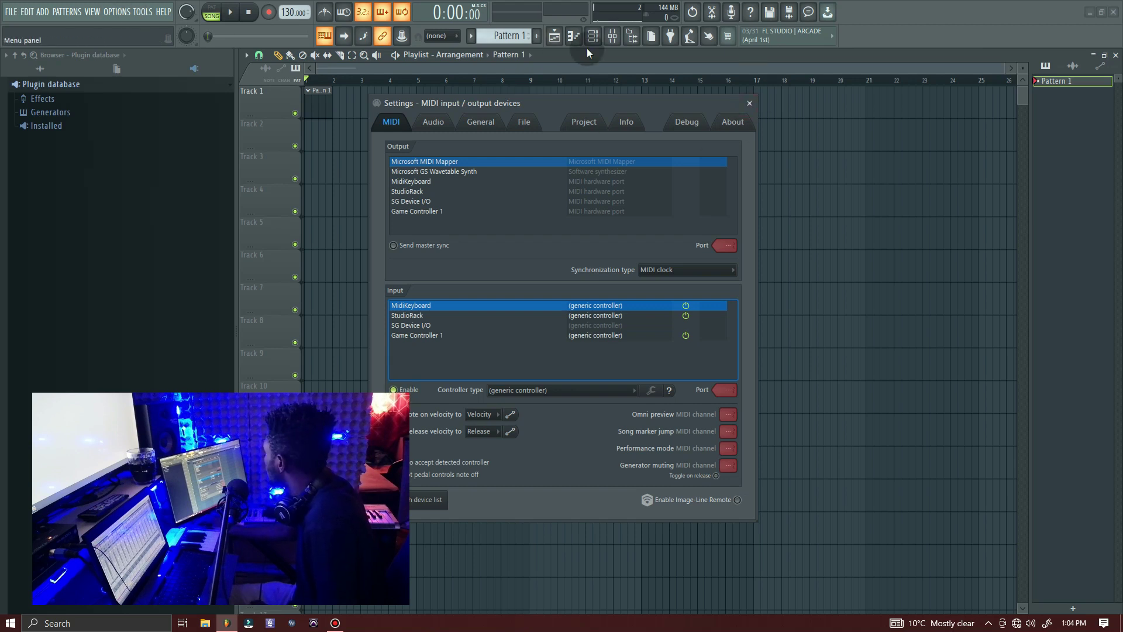
{"action": "left_click", "coordinate": [123, 11]}
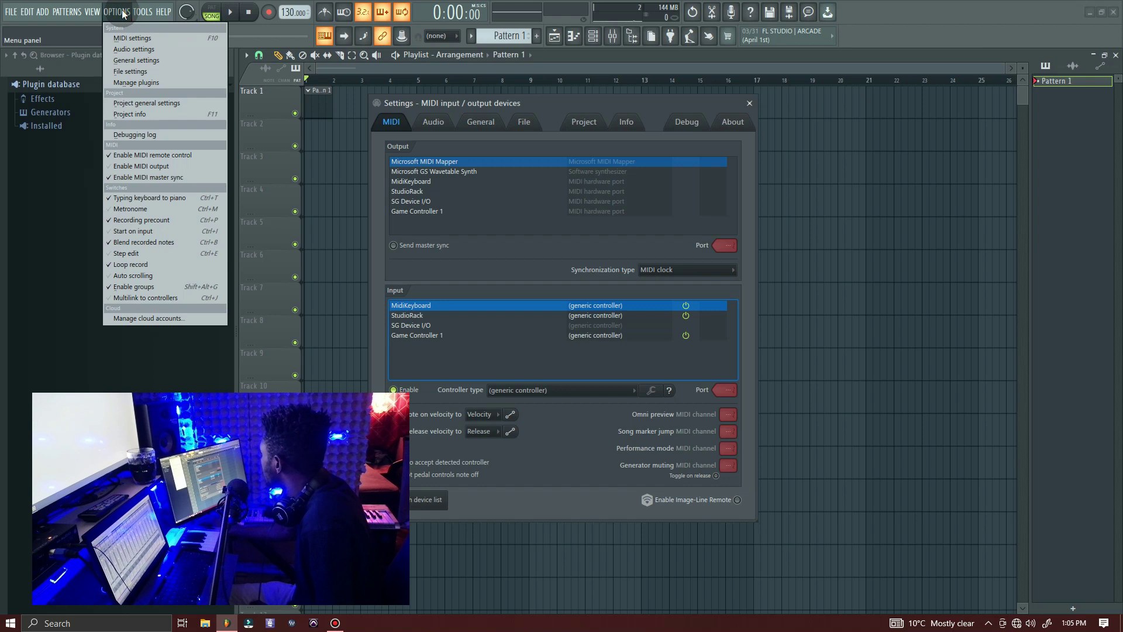
{"action": "left_click", "coordinate": [746, 103]}
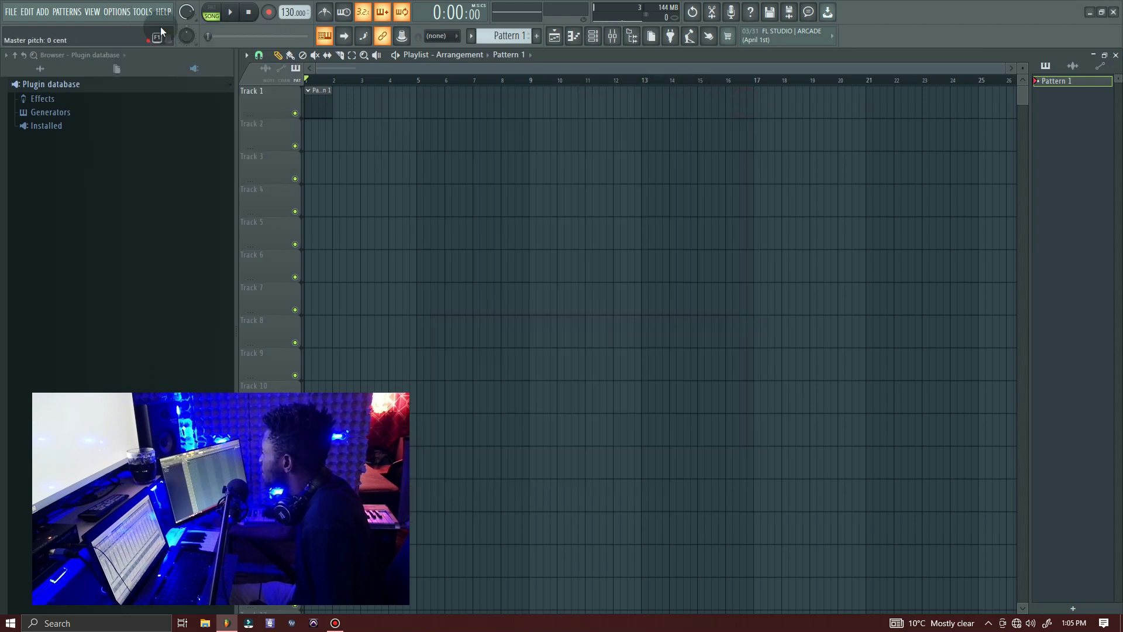
Reopen the MIDI settings and switch the MidiKeyboard input device off and back on.
{"action": "left_click", "coordinate": [116, 11]}
{"action": "left_click", "coordinate": [139, 38]}
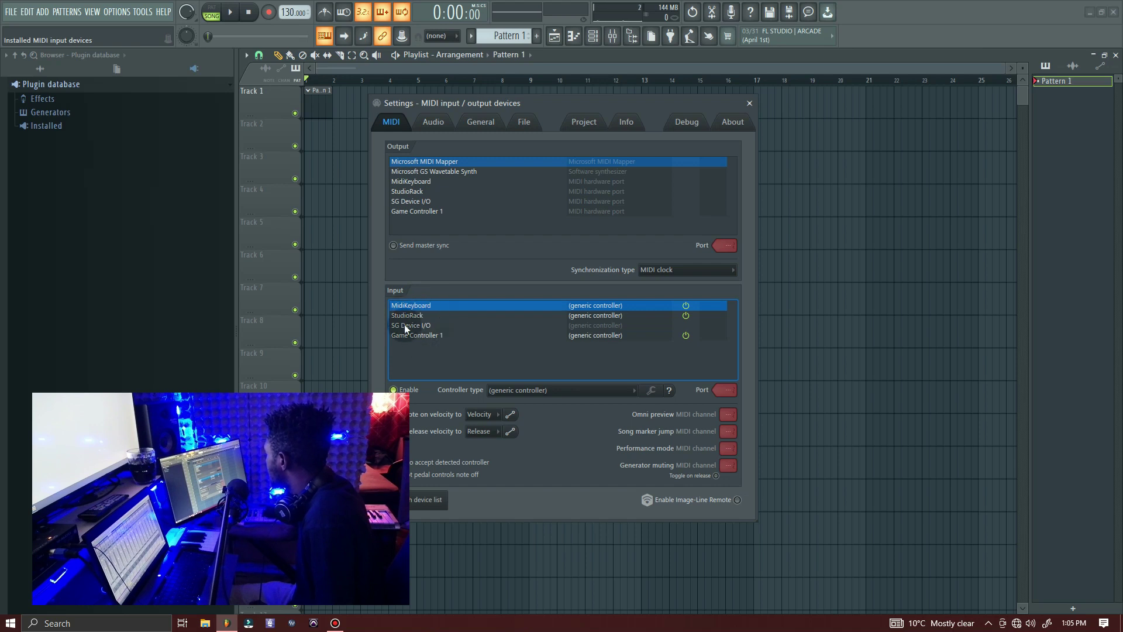
{"action": "left_click", "coordinate": [393, 389]}
{"action": "left_click", "coordinate": [393, 389]}
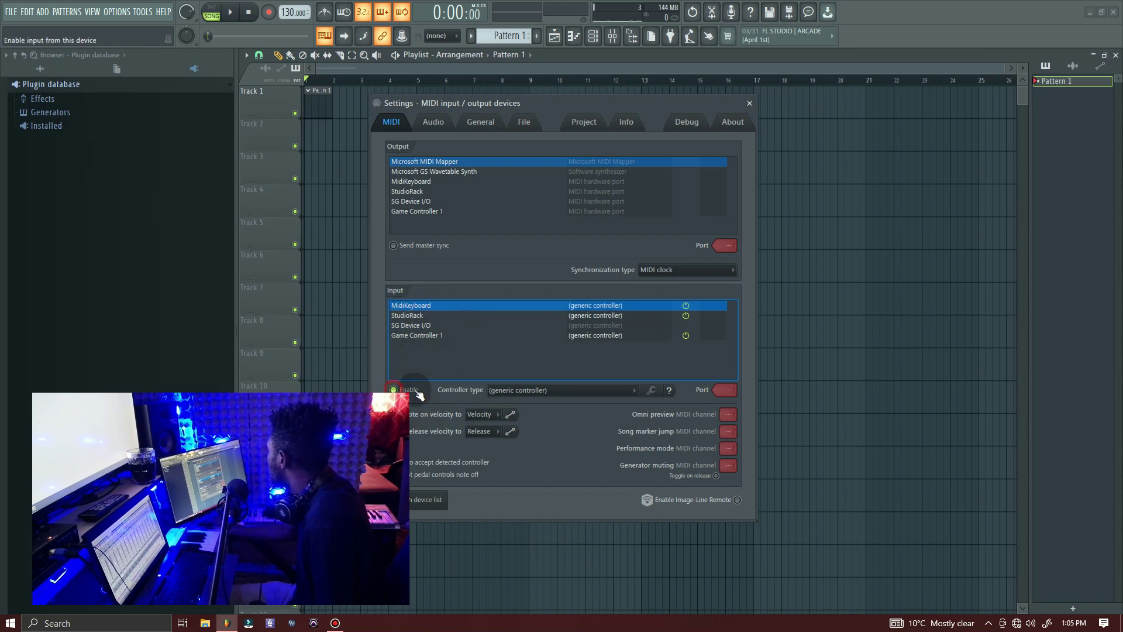
Examine the audio settings, including the list of installed audio devices and the FL Studio ASIO panel's buffer lengths.
{"action": "left_click", "coordinate": [430, 123]}
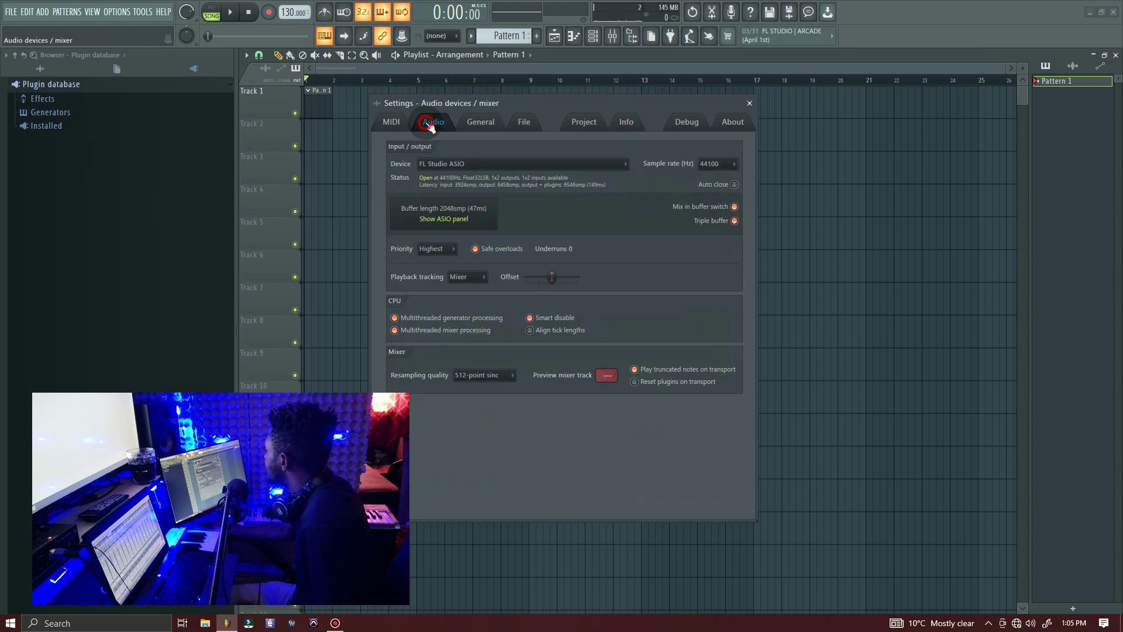
{"action": "left_click", "coordinate": [479, 166]}
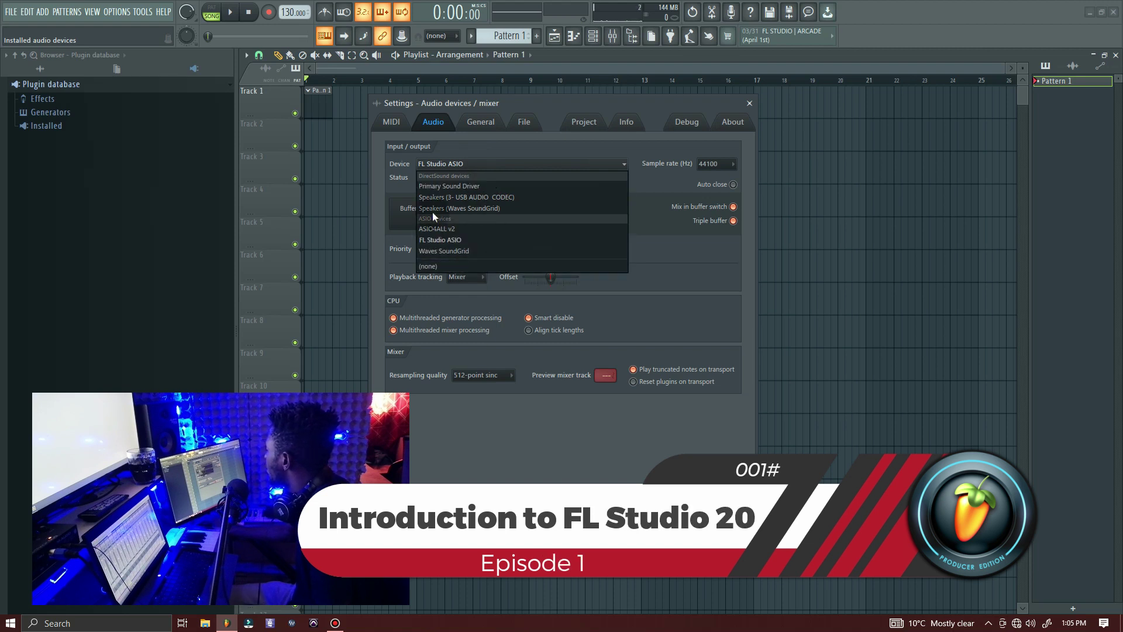
{"action": "left_click", "coordinate": [539, 152]}
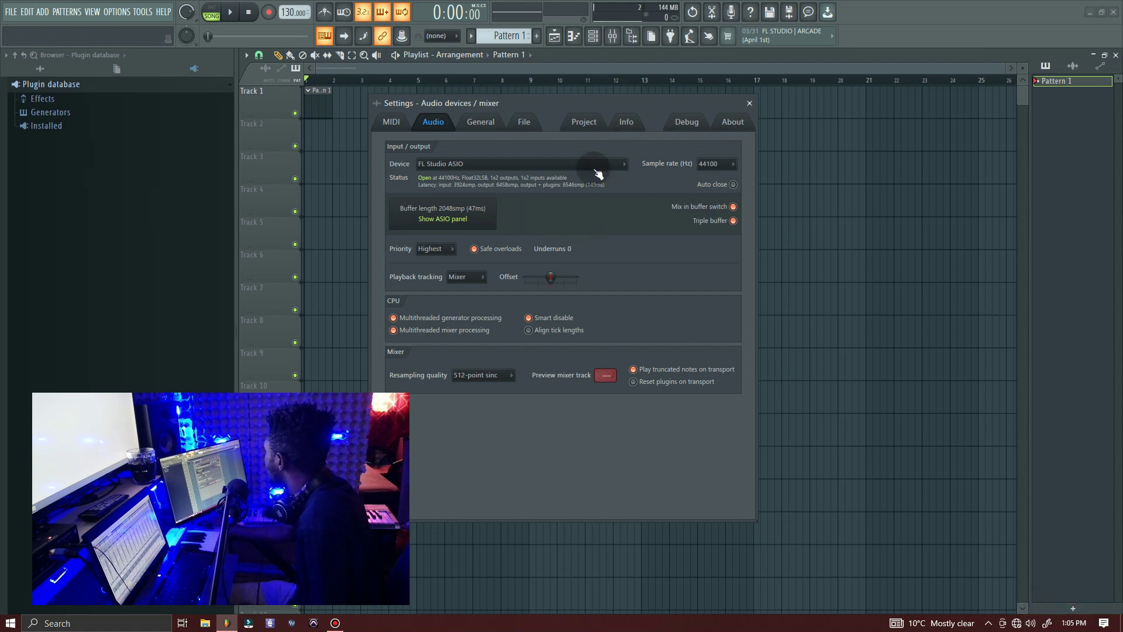
{"action": "left_click", "coordinate": [452, 218]}
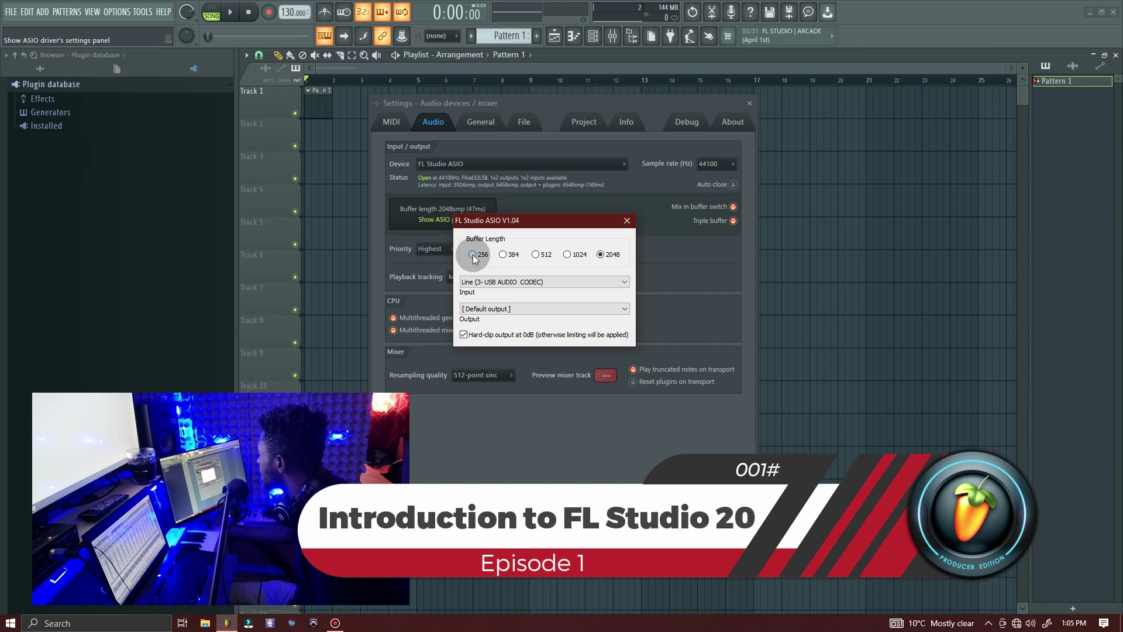
{"action": "left_click", "coordinate": [627, 221]}
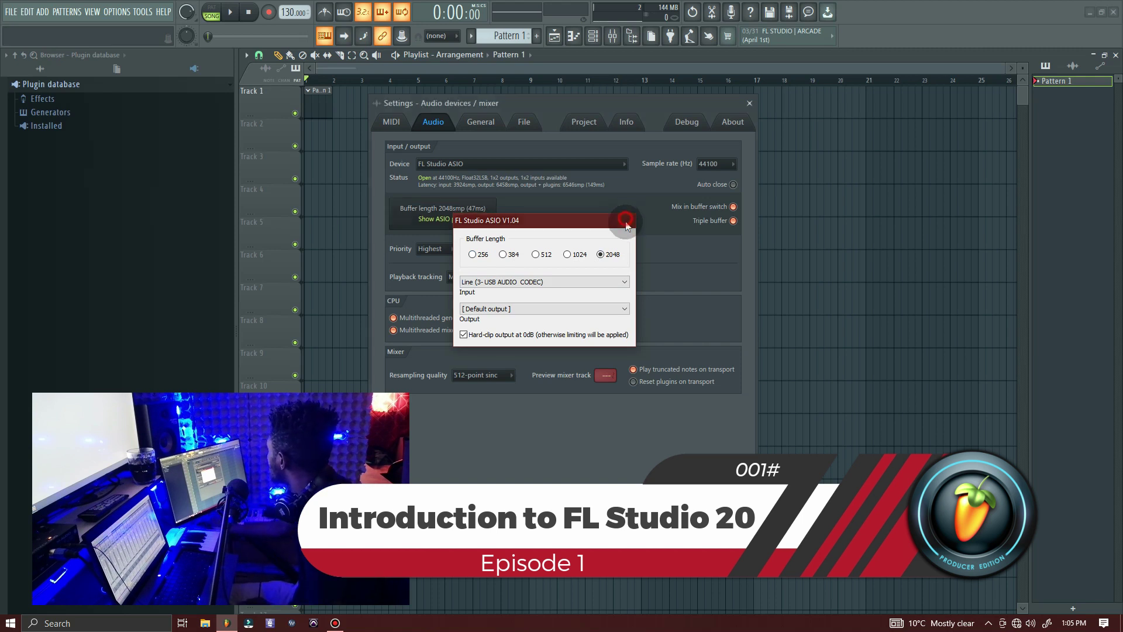
Look through the General, File, Project, Info, Debug and About settings pages, and close the settings window.
{"action": "left_click", "coordinate": [488, 126]}
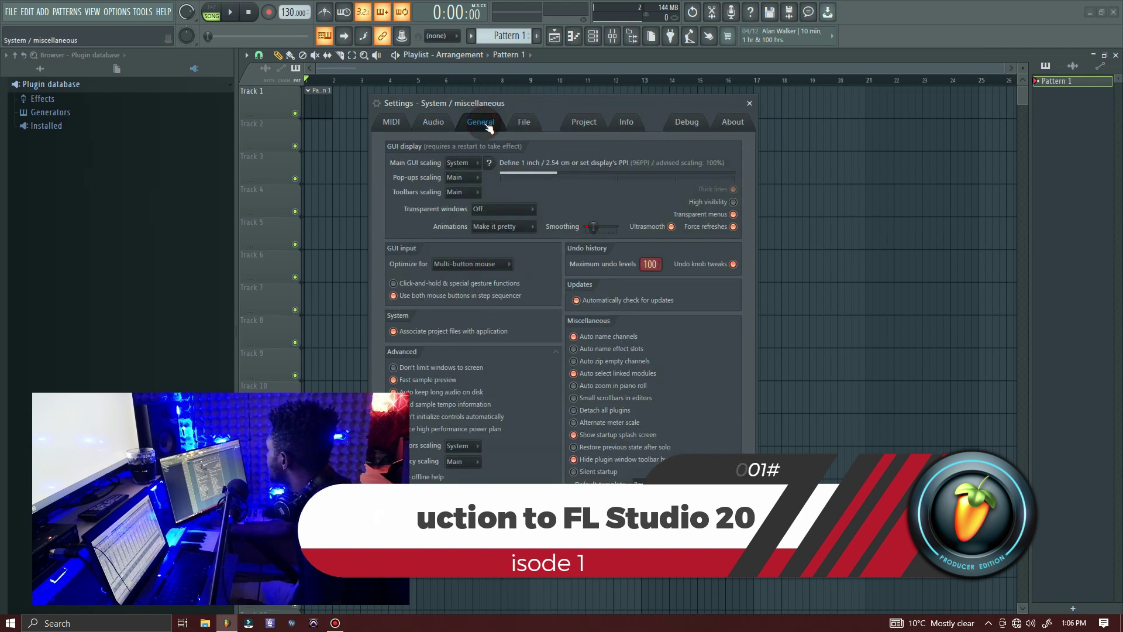
{"action": "left_click", "coordinate": [525, 125]}
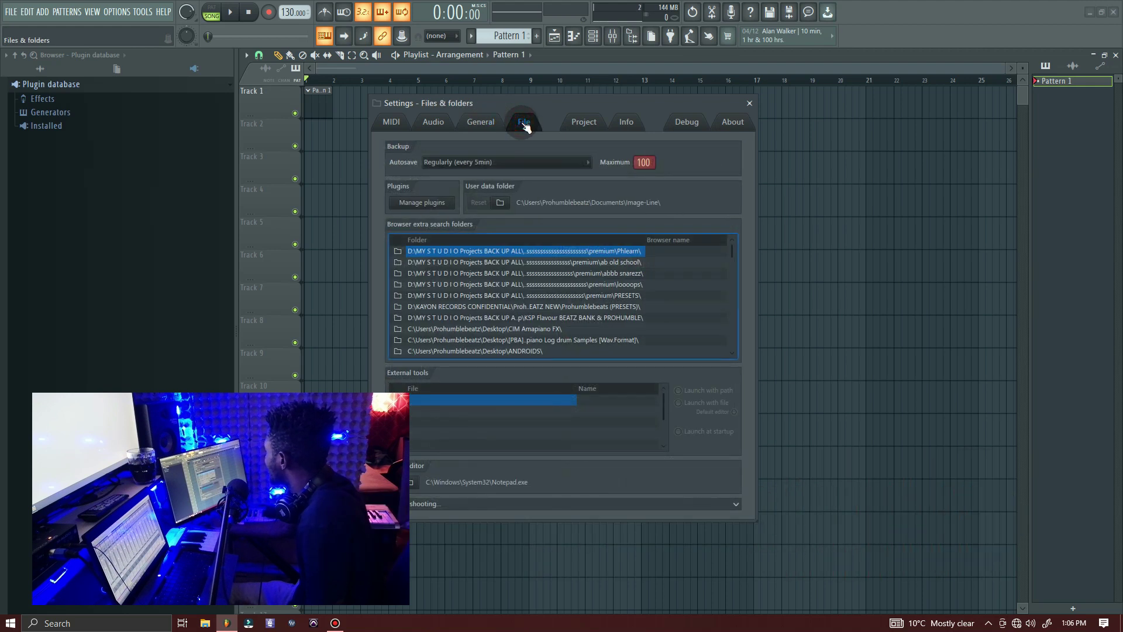
{"action": "left_click", "coordinate": [585, 124]}
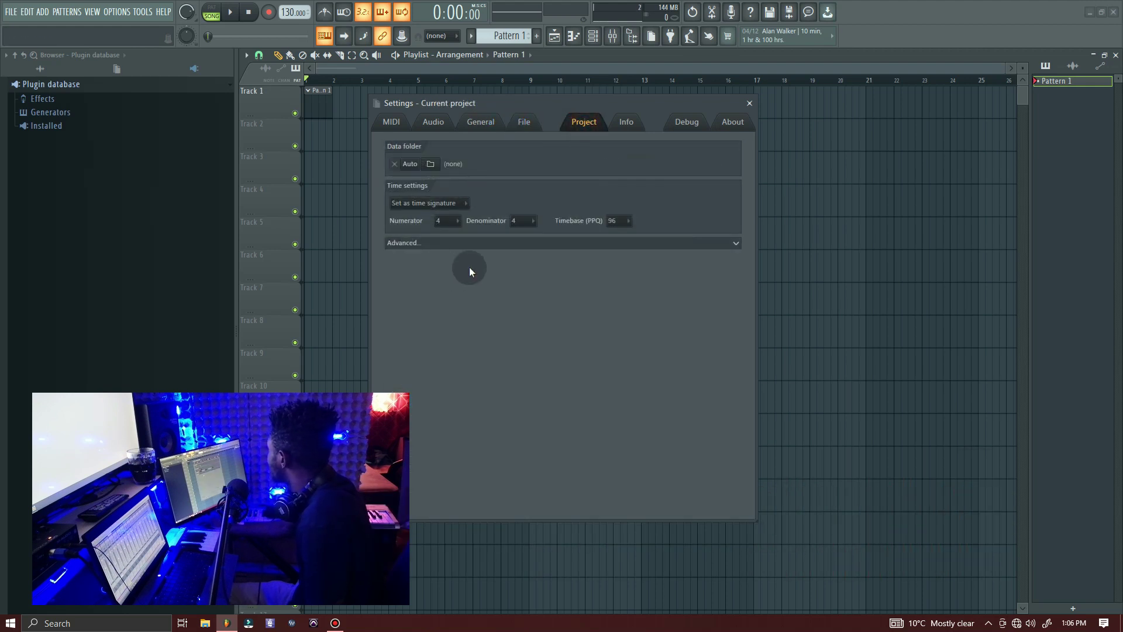
{"action": "left_click", "coordinate": [624, 122]}
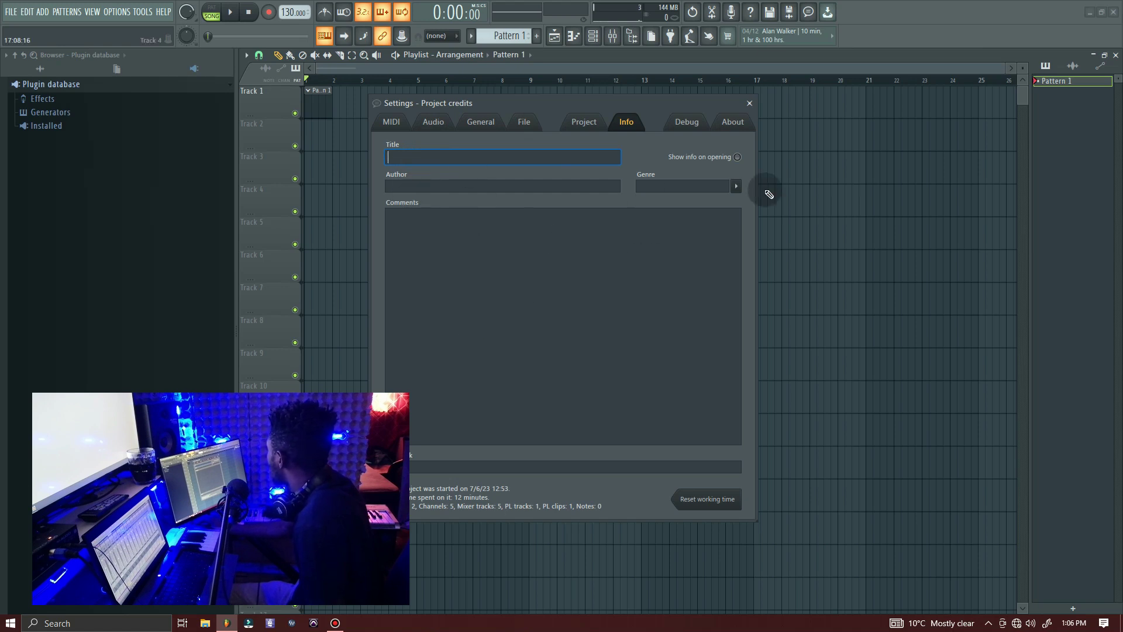
{"action": "left_click", "coordinate": [685, 127]}
{"action": "left_click", "coordinate": [726, 125]}
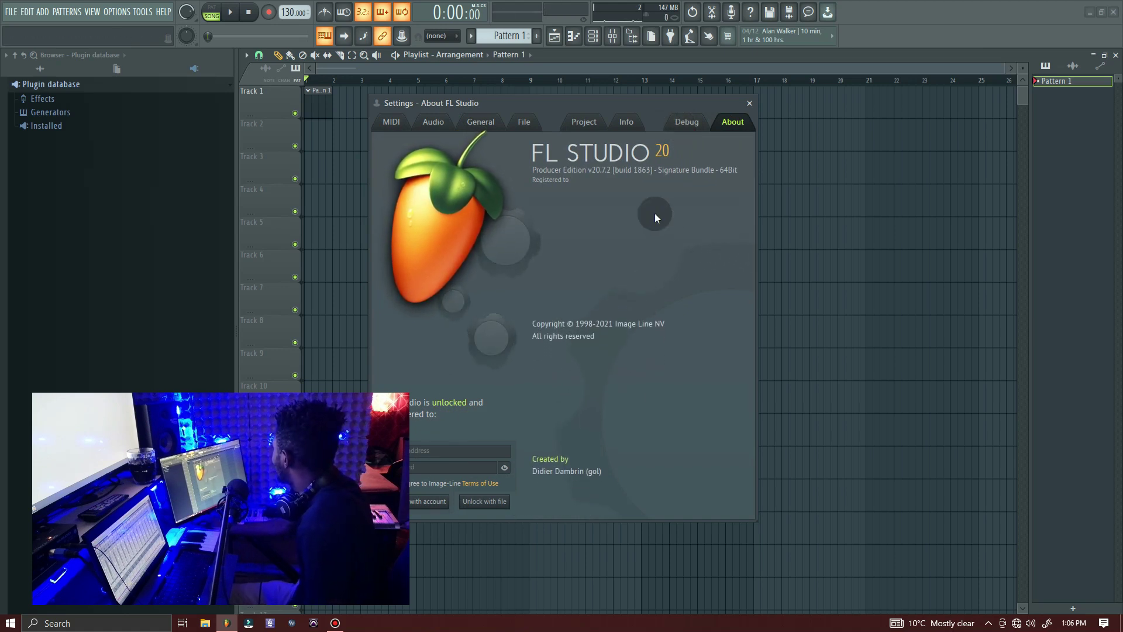
{"action": "left_click", "coordinate": [749, 104]}
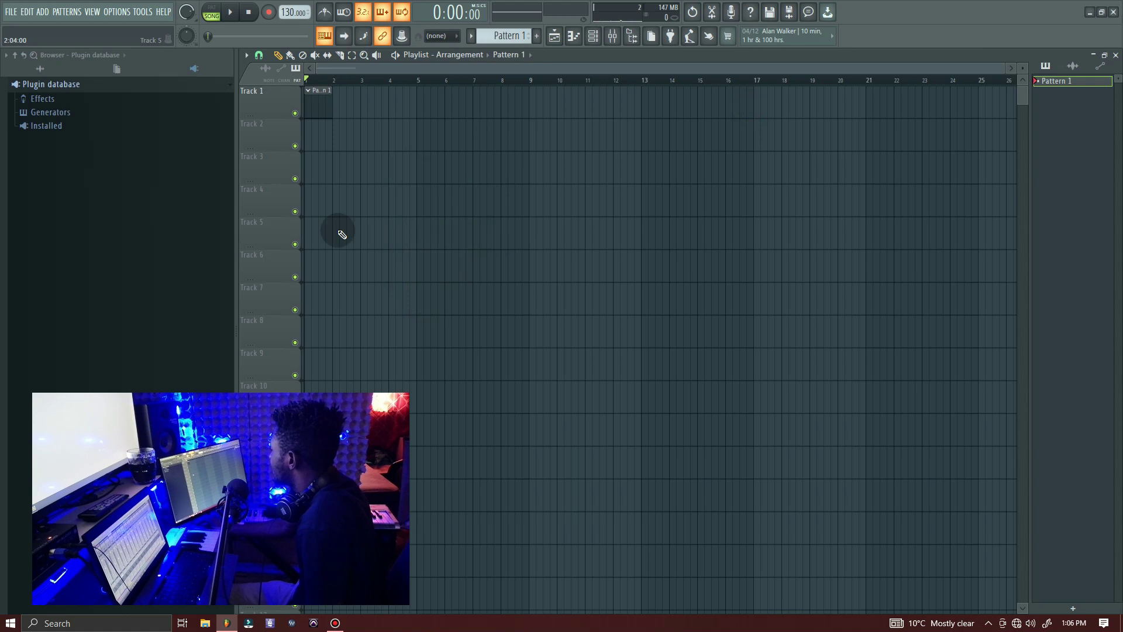
Look over the help resources, the playlist's snap-to-grid choices and its other playlist options.
{"action": "left_click", "coordinate": [163, 17]}
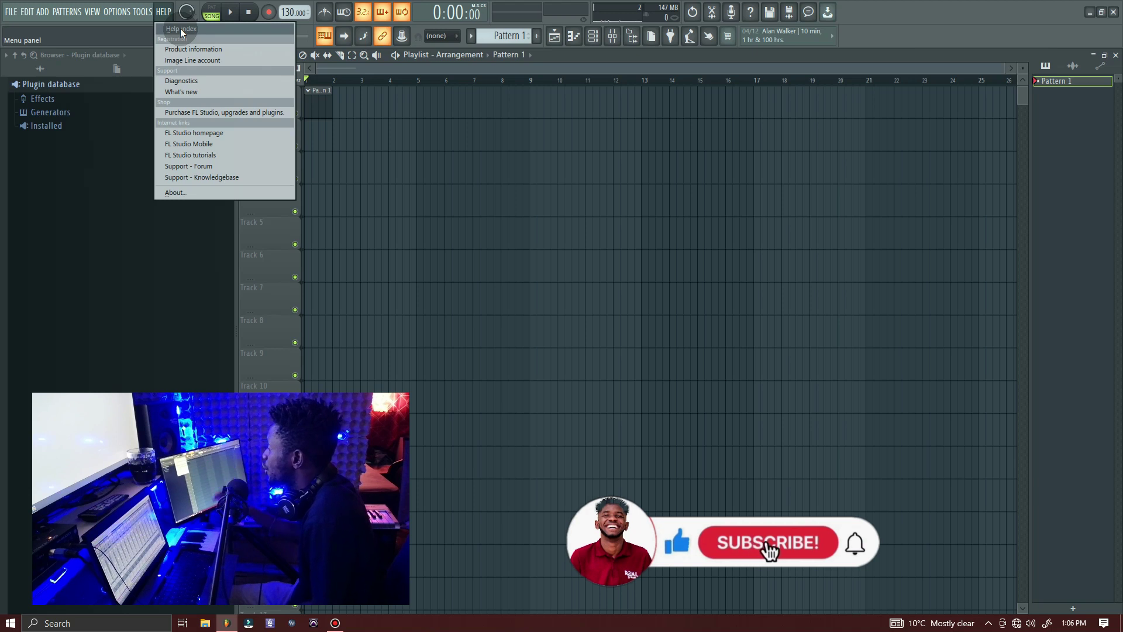
{"action": "left_click", "coordinate": [287, 2]}
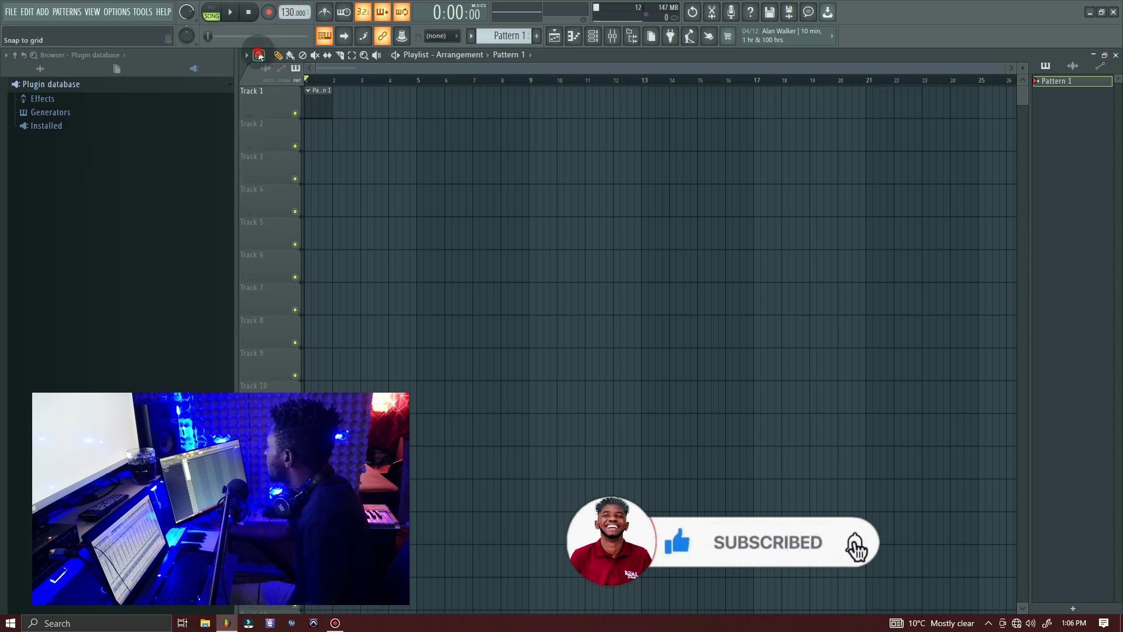
{"action": "left_click", "coordinate": [259, 55]}
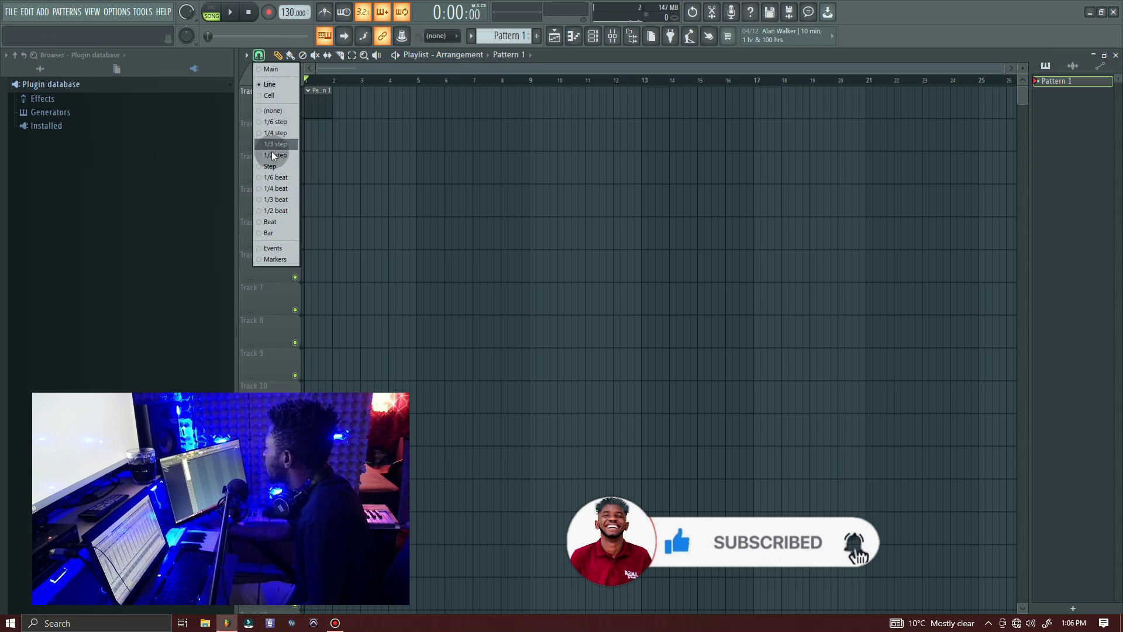
{"action": "left_click", "coordinate": [248, 54]}
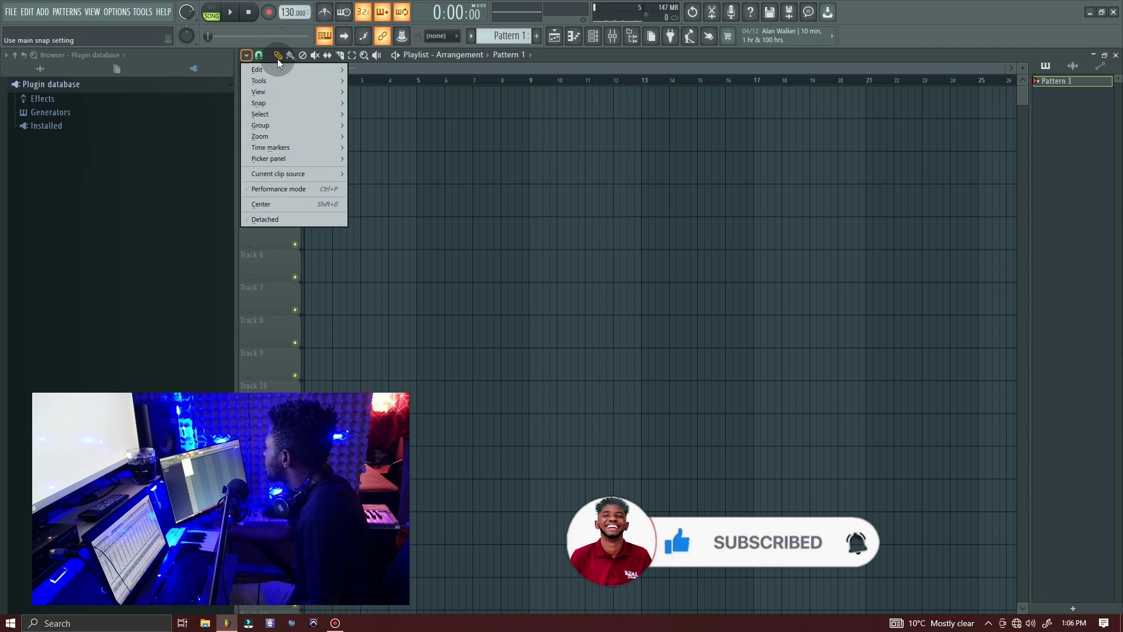
{"action": "left_click", "coordinate": [436, 69]}
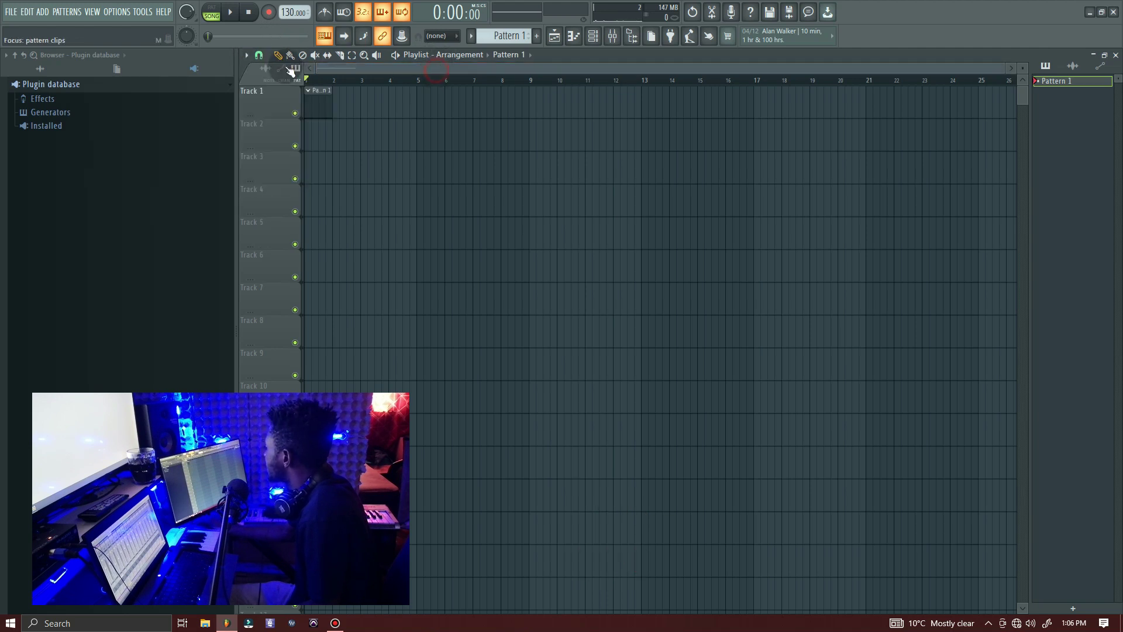
Activate the playlist's Slice tool, and briefly start and stop song playback.
{"action": "left_click", "coordinate": [341, 55]}
{"action": "key", "text": "space"}
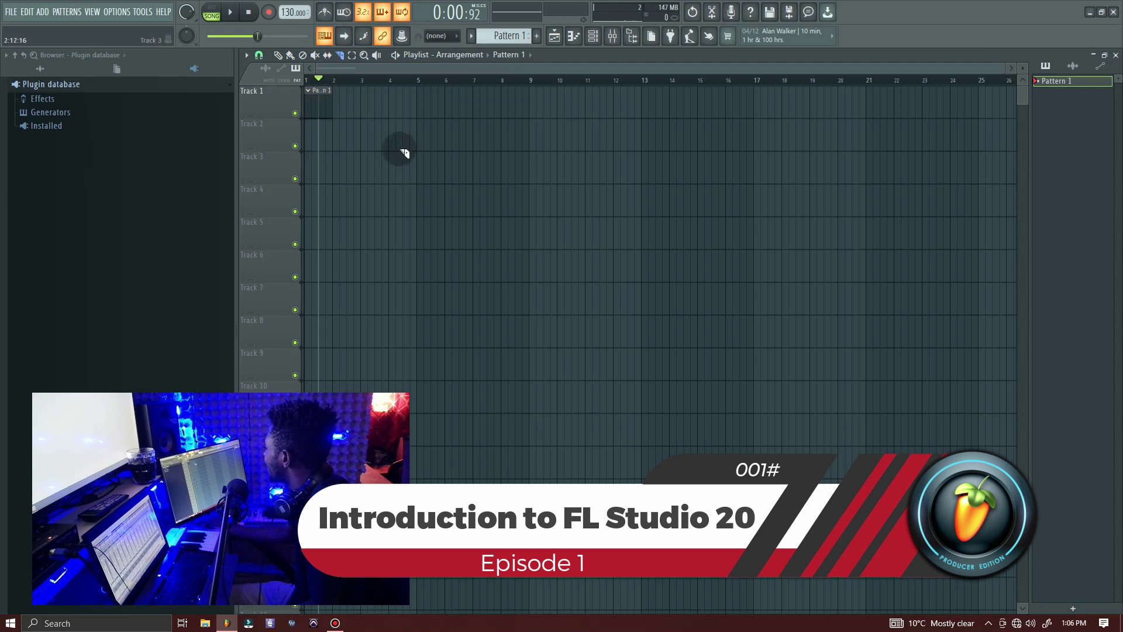
{"action": "key", "text": "space"}
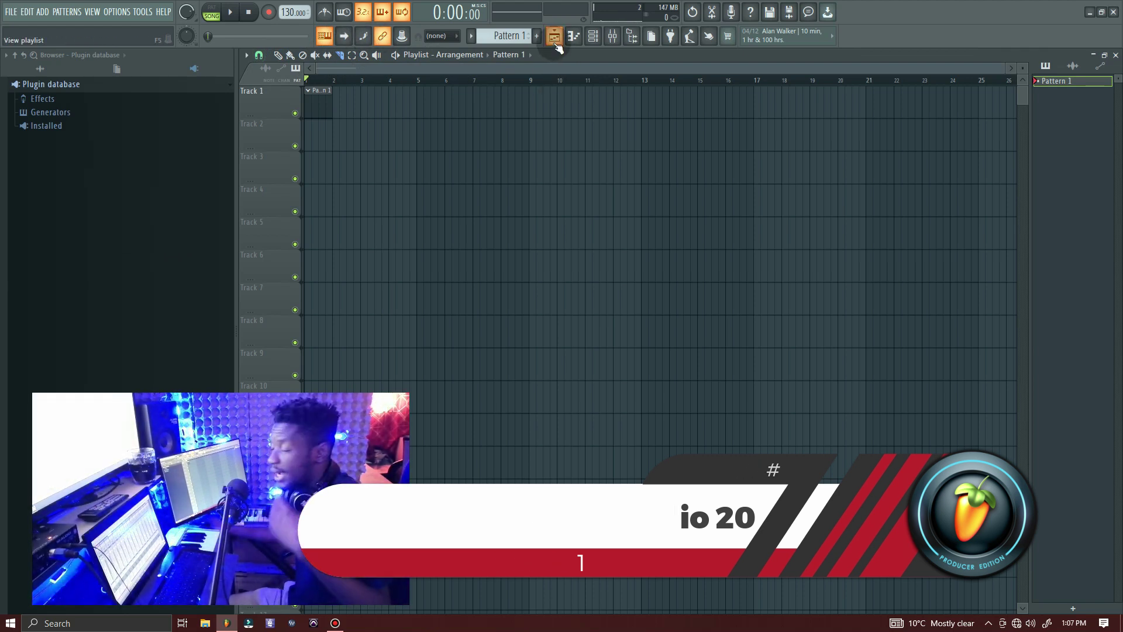
Switch from the playlist to the mixer and look through the effect plugins available for Insert 1's first slot.
{"action": "left_click", "coordinate": [554, 40]}
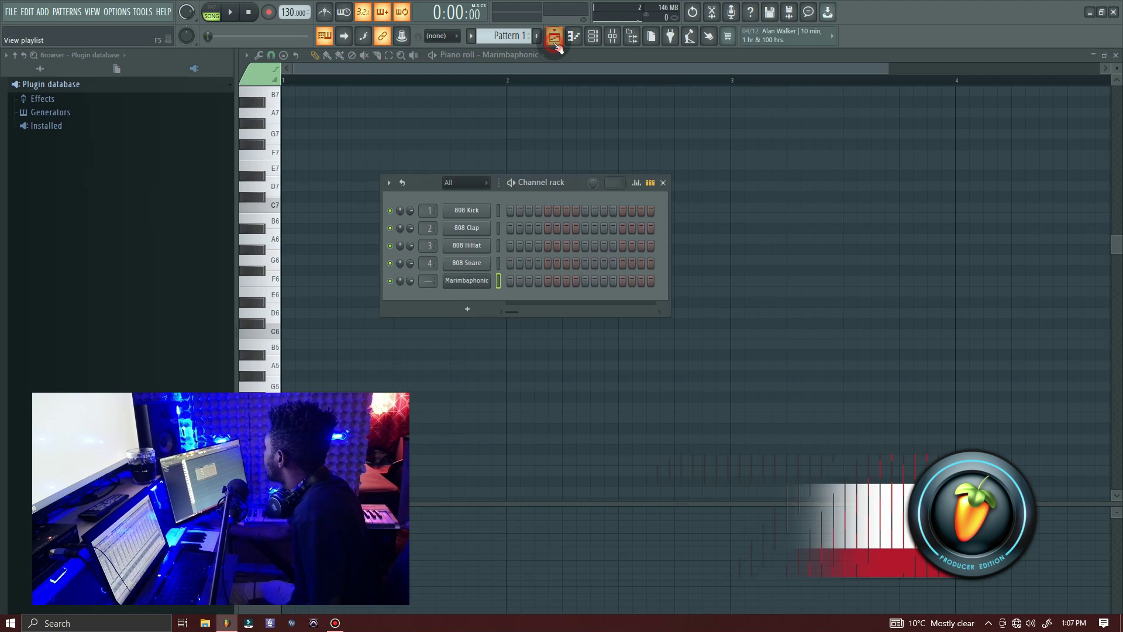
{"action": "left_click", "coordinate": [612, 37]}
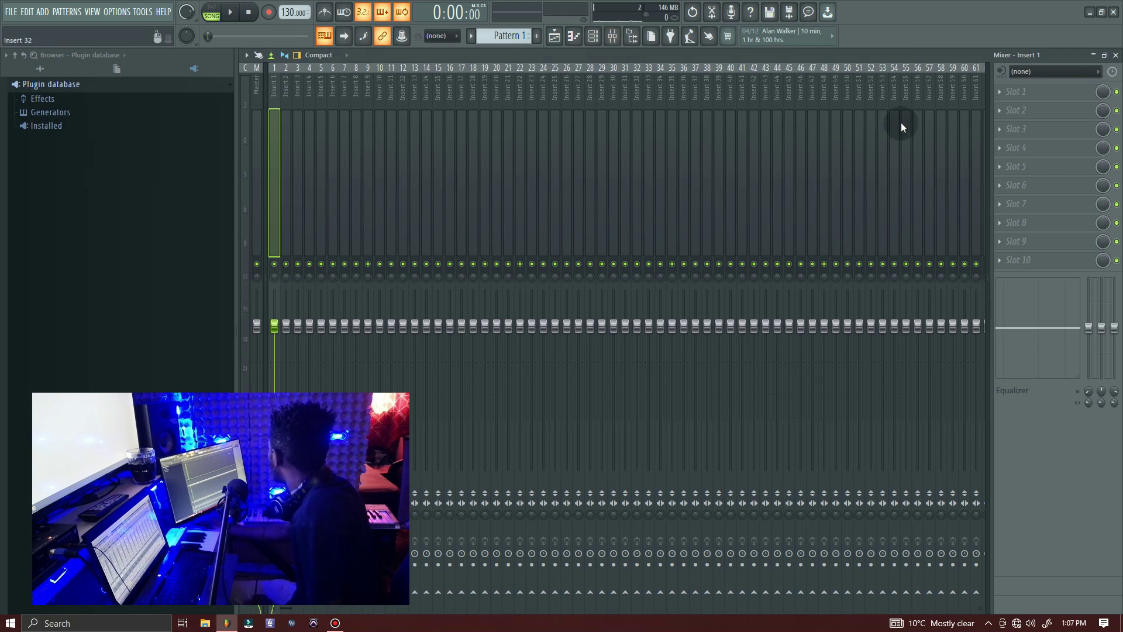
{"action": "left_click", "coordinate": [1026, 95]}
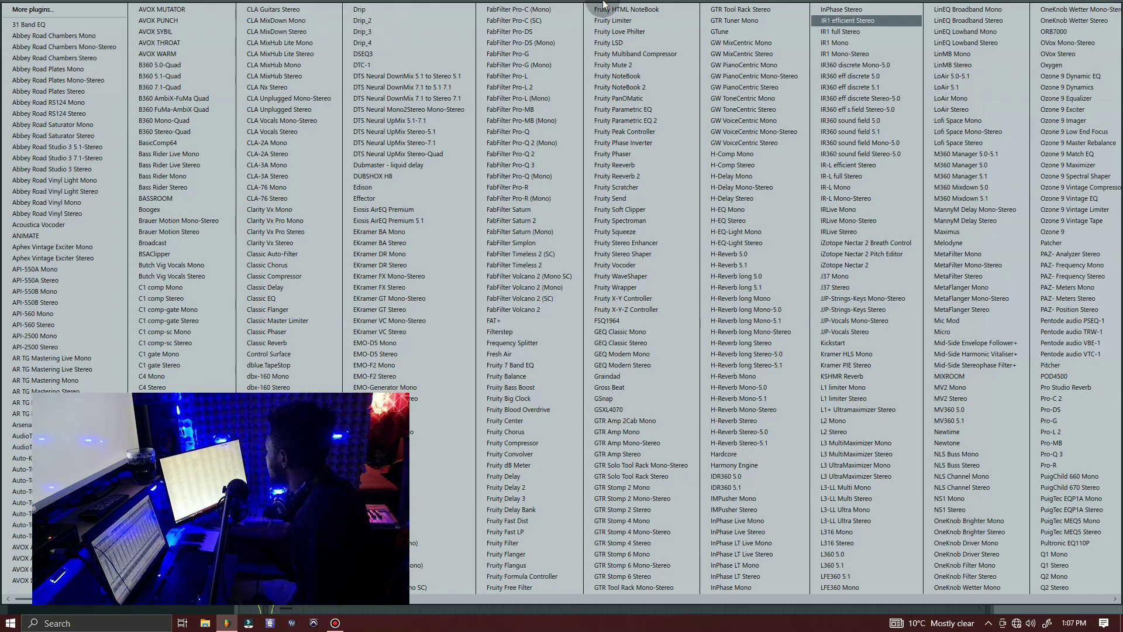
{"action": "key", "text": "Escape"}
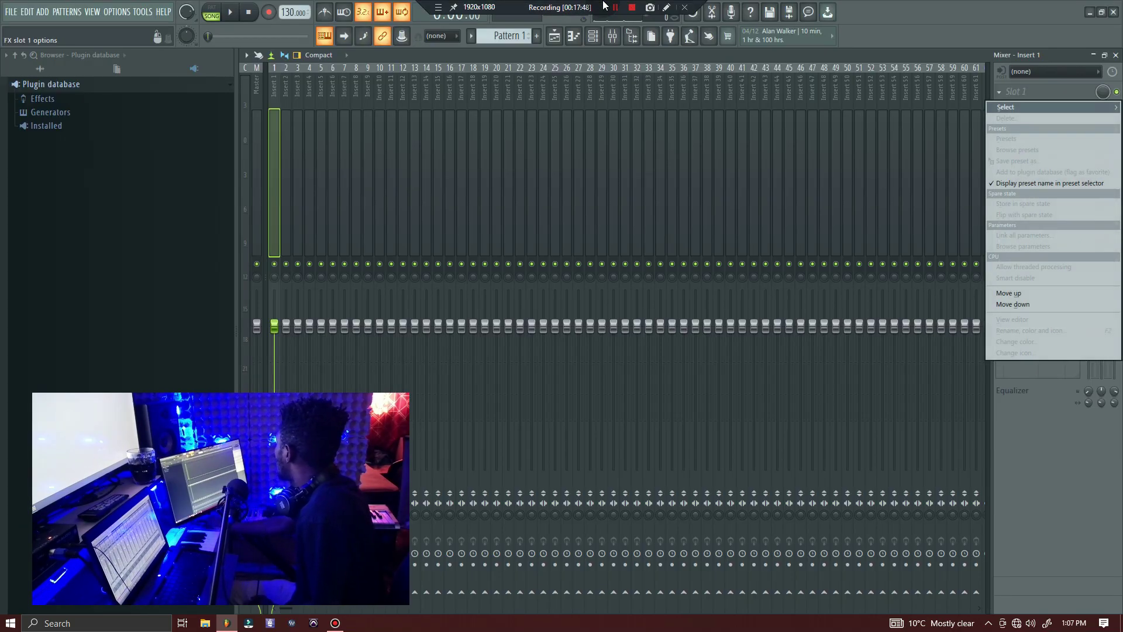
{"action": "mouse_move", "coordinate": [1043, 110]}
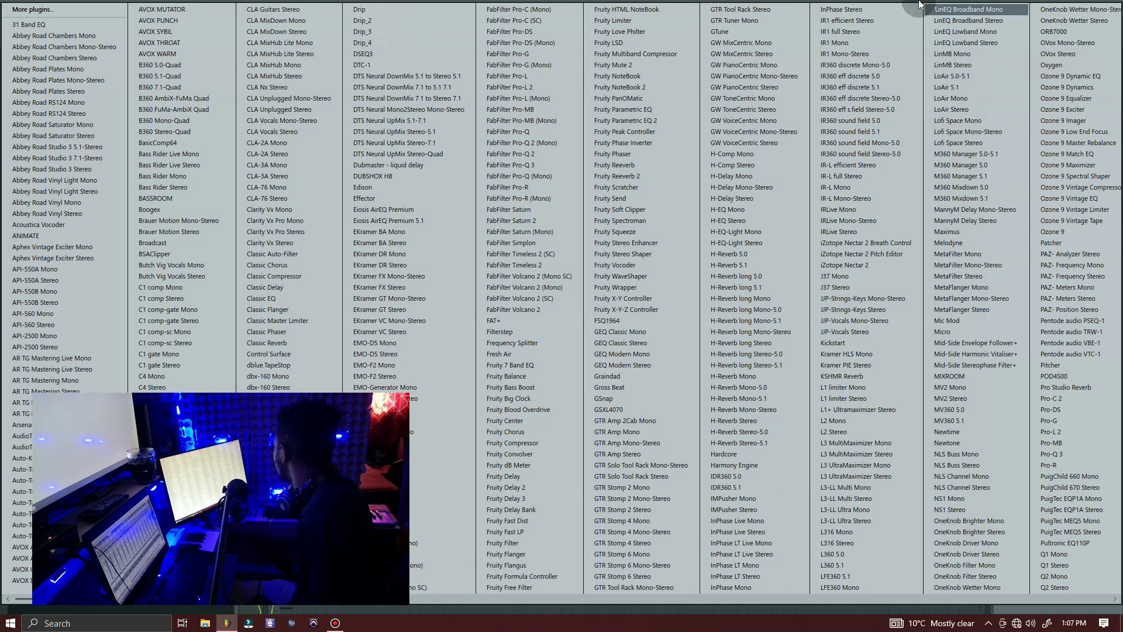
{"action": "key", "text": "Escape"}
{"action": "key", "text": "Escape"}
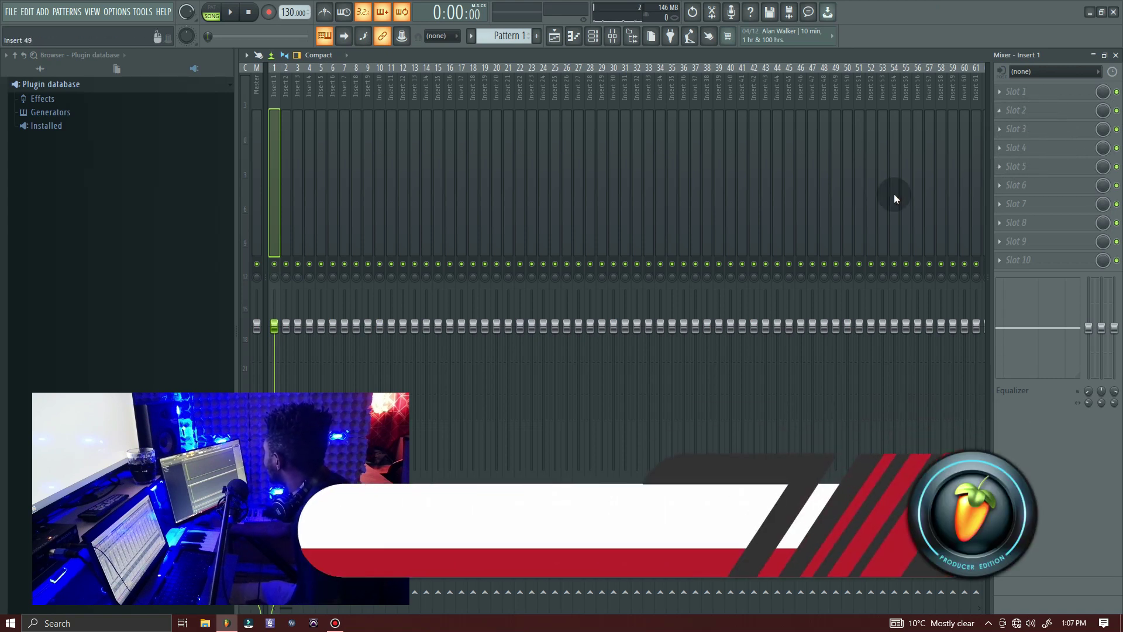
Switch among the mixer tracks Insert 1, Insert 2 and Insert 3 to compare their separate effect slots.
{"action": "left_click", "coordinate": [290, 159]}
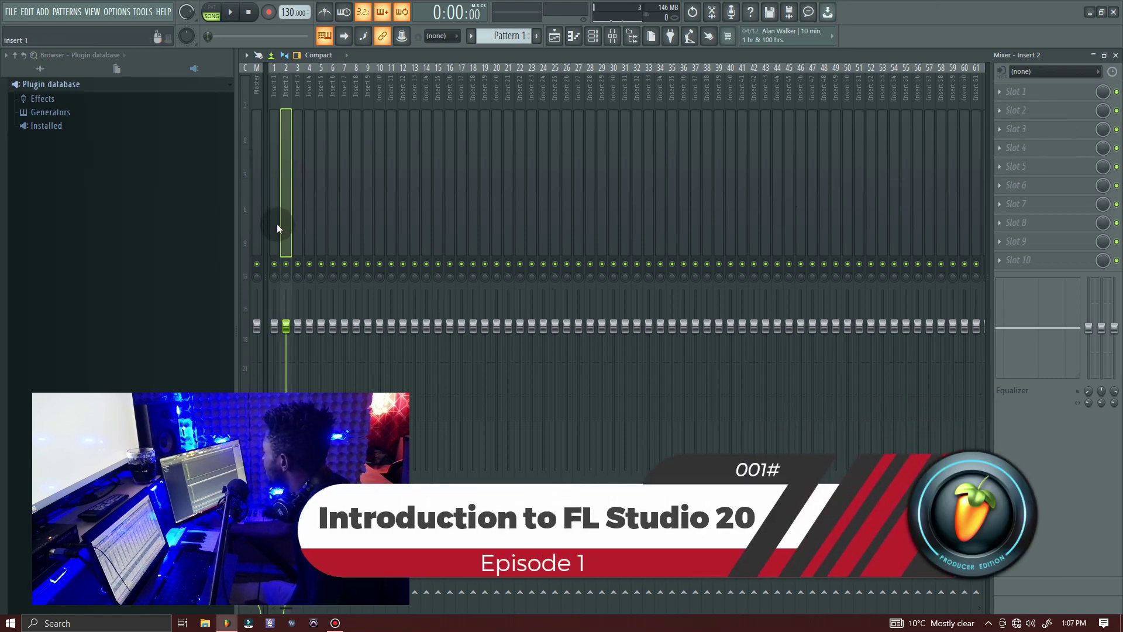
{"action": "left_click", "coordinate": [277, 176]}
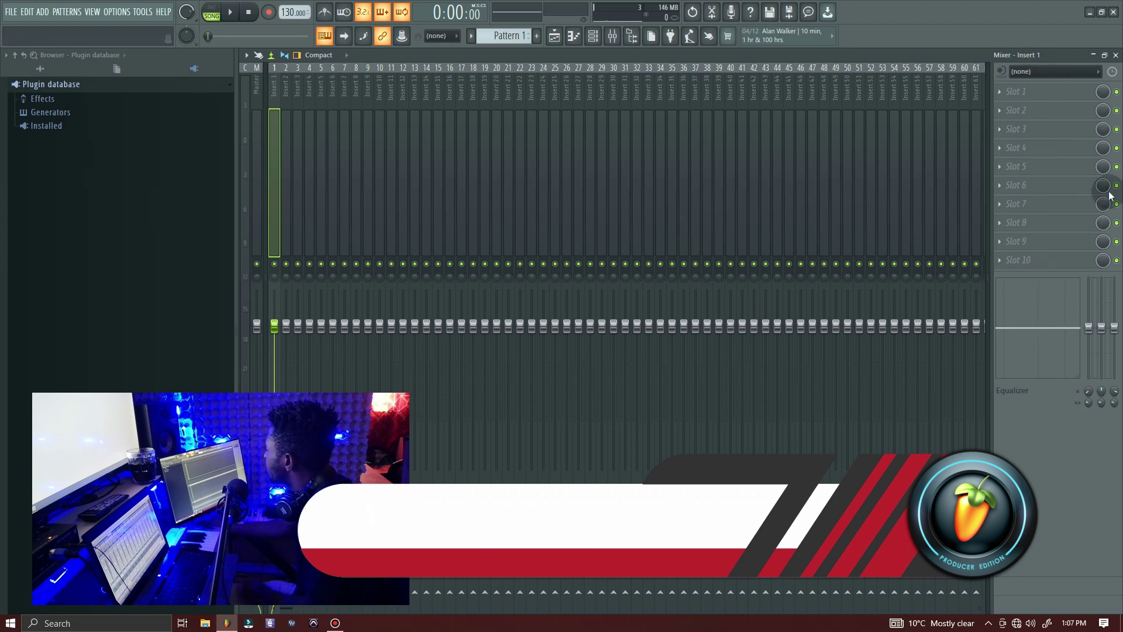
{"action": "left_click", "coordinate": [288, 149]}
{"action": "left_click", "coordinate": [300, 155]}
{"action": "left_click", "coordinate": [274, 144]}
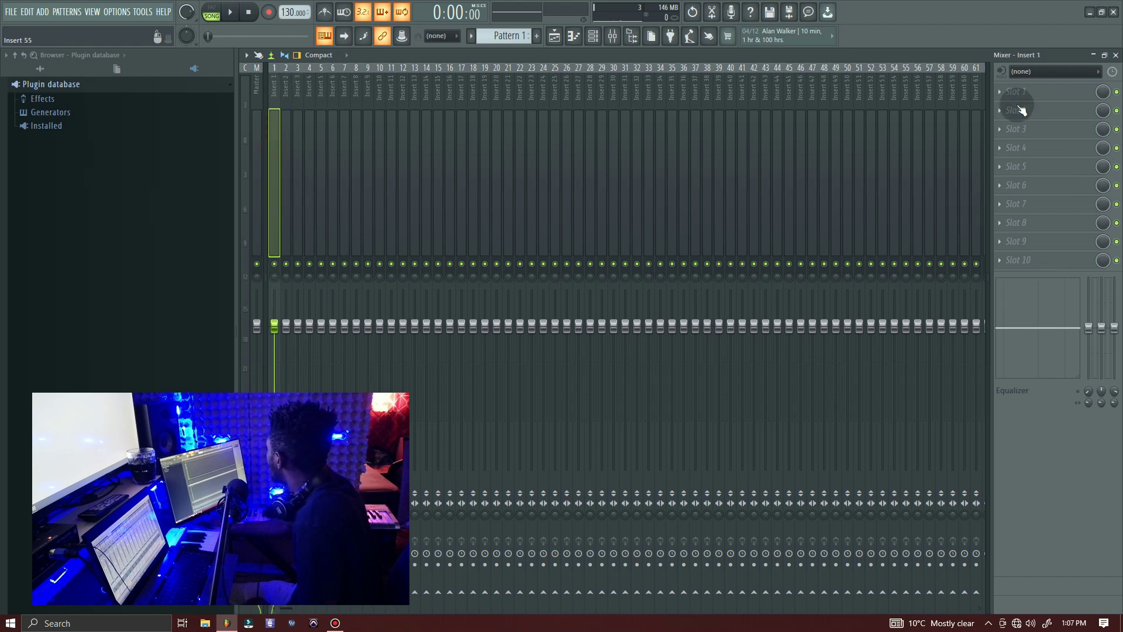
{"action": "left_click", "coordinate": [286, 145]}
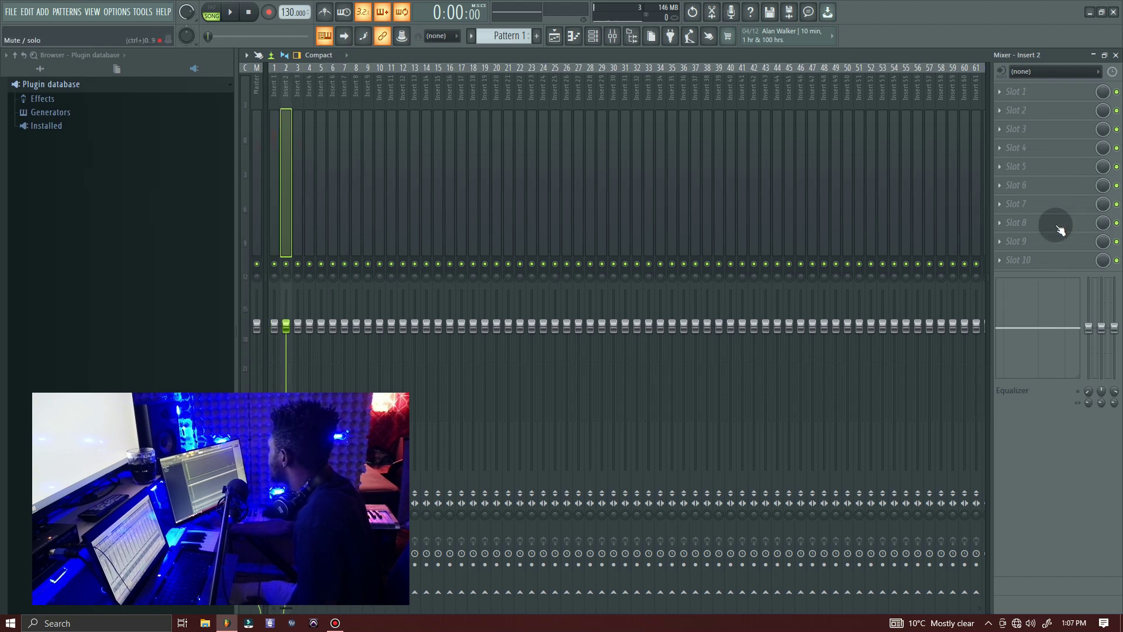
Select mixer tracks Insert 1 through Insert 10 and lower their volume faders together to about 75% (-5.9 dB).
{"action": "left_click", "coordinate": [275, 182]}
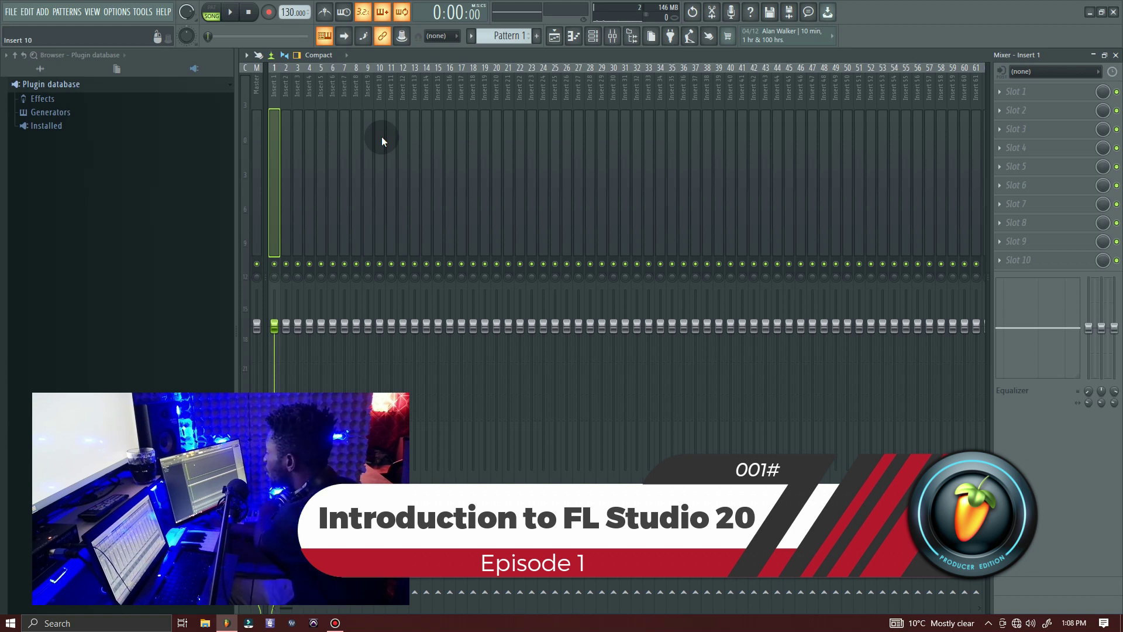
{"action": "left_click", "coordinate": [283, 165], "text": "ctrl"}
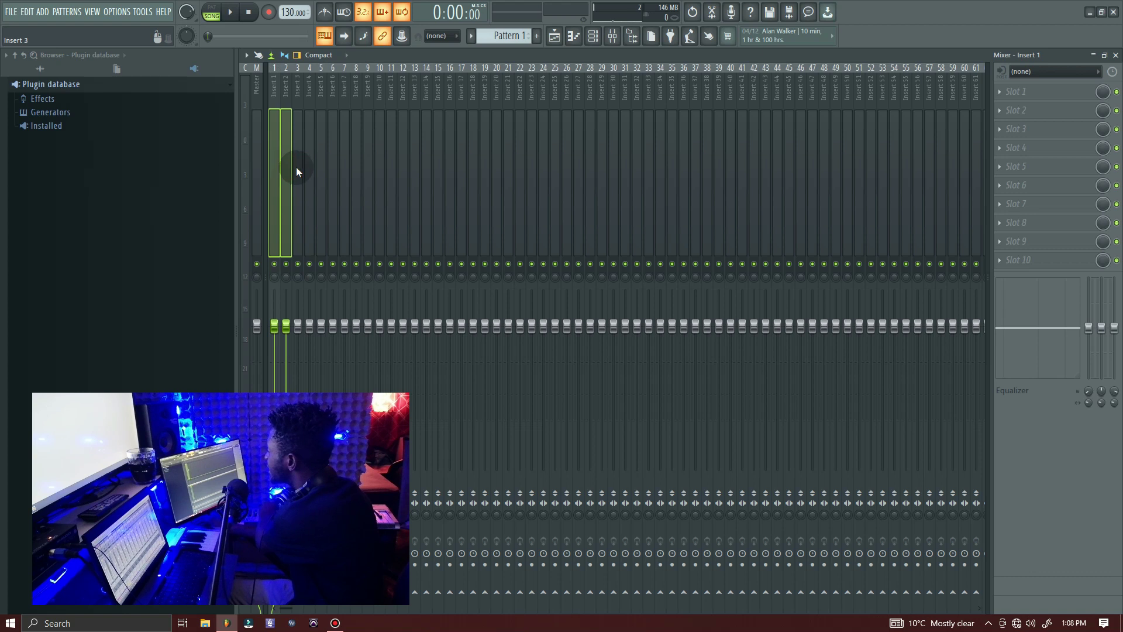
{"action": "left_click", "coordinate": [296, 167], "text": "ctrl"}
{"action": "left_click", "coordinate": [310, 168], "text": "ctrl"}
{"action": "left_click", "coordinate": [322, 171], "text": "ctrl"}
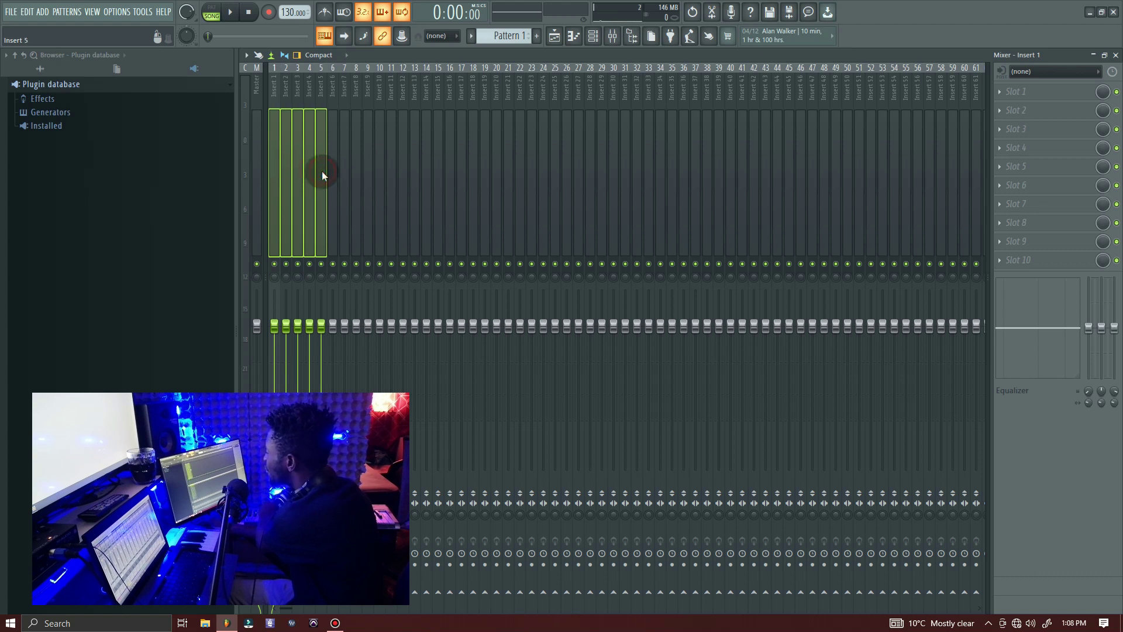
{"action": "left_click", "coordinate": [332, 179], "text": "ctrl"}
{"action": "left_click", "coordinate": [345, 187], "text": "ctrl"}
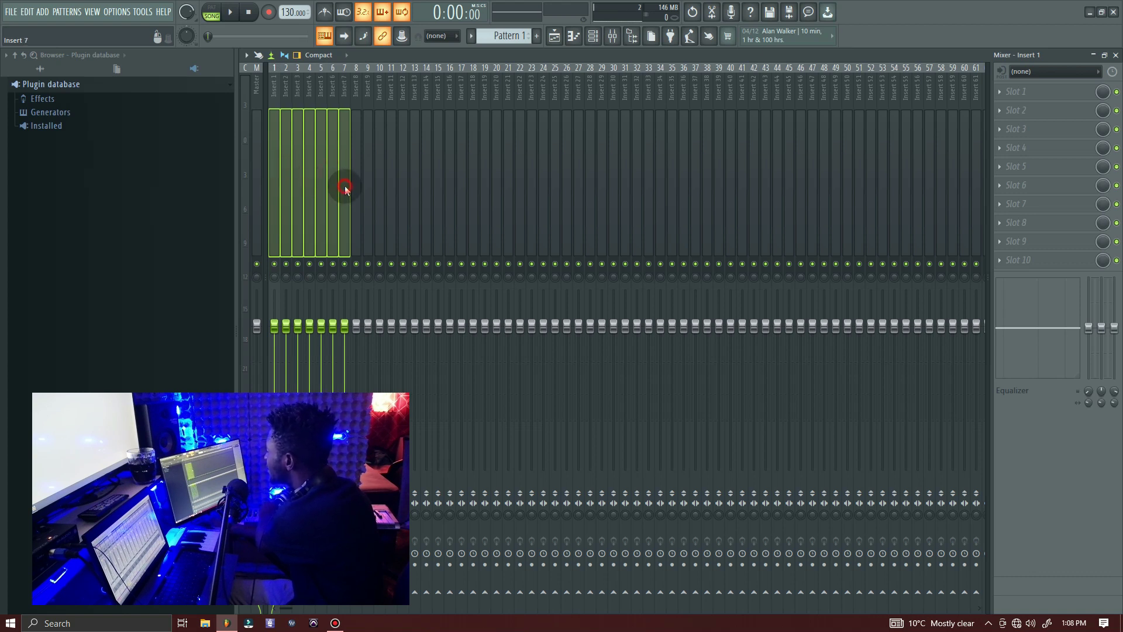
{"action": "left_click", "coordinate": [356, 191], "text": "ctrl"}
{"action": "left_click", "coordinate": [369, 187], "text": "ctrl"}
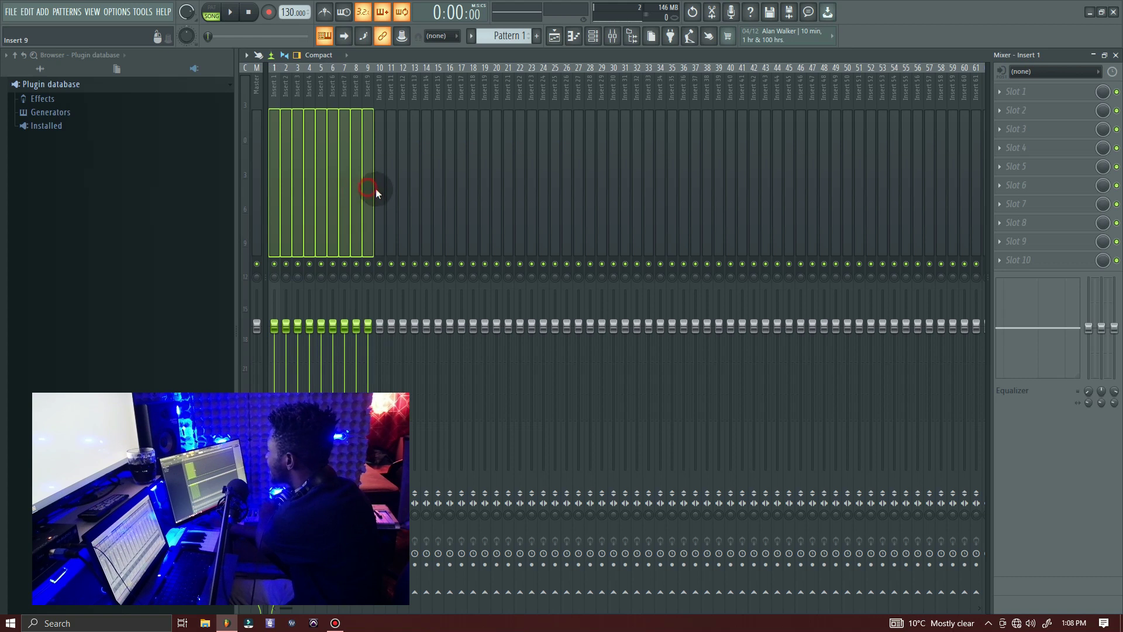
{"action": "left_click", "coordinate": [378, 189], "text": "ctrl"}
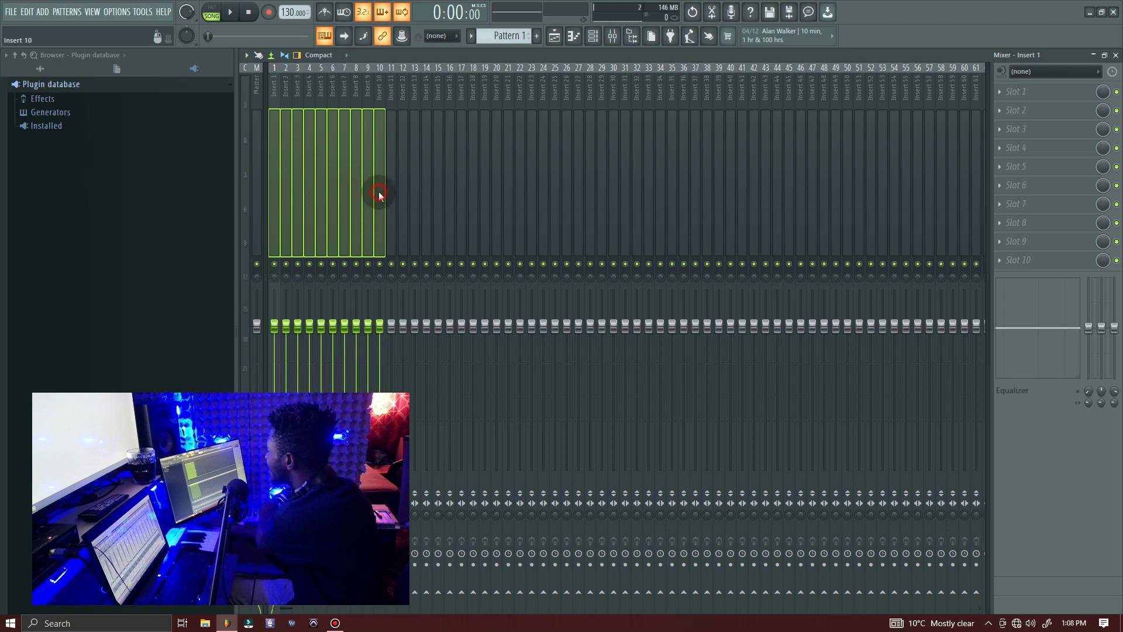
{"action": "left_click", "coordinate": [279, 330]}
{"action": "left_click_drag", "start_coordinate": [279, 330], "coordinate": [279, 366]}
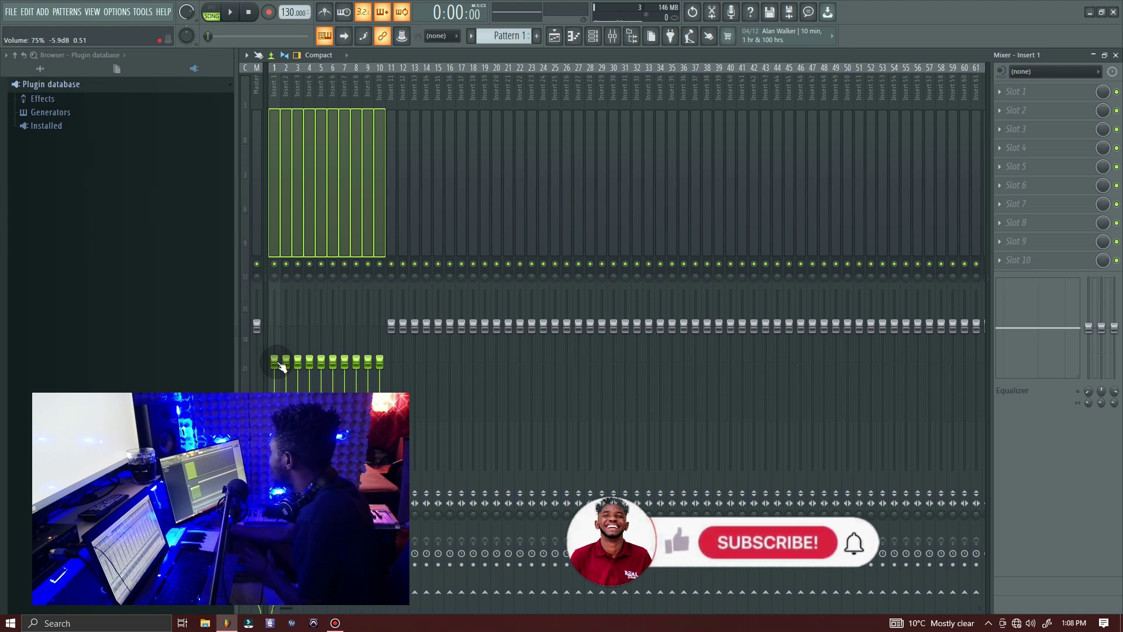
Raise the faders of Insert 1 through Insert 10 together to 81% (-4.4 dB), and lower Insert 14's fader alone to 90% (-2.4 dB).
{"action": "mouse_move", "coordinate": [281, 365]}
{"action": "left_mouse_down"}
{"action": "mouse_move", "coordinate": [281, 386]}
{"action": "mouse_move", "coordinate": [281, 355]}
{"action": "left_mouse_up"}
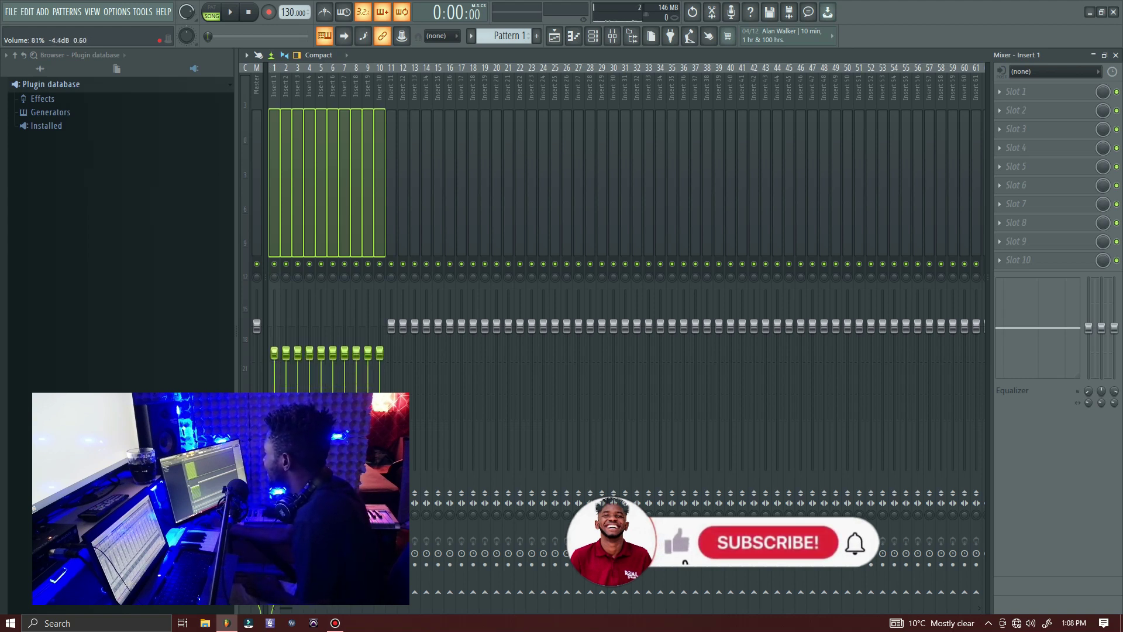
{"action": "left_click", "coordinate": [544, 105]}
{"action": "left_click", "coordinate": [460, 150]}
{"action": "left_click_drag", "start_coordinate": [427, 325], "coordinate": [427, 341]}
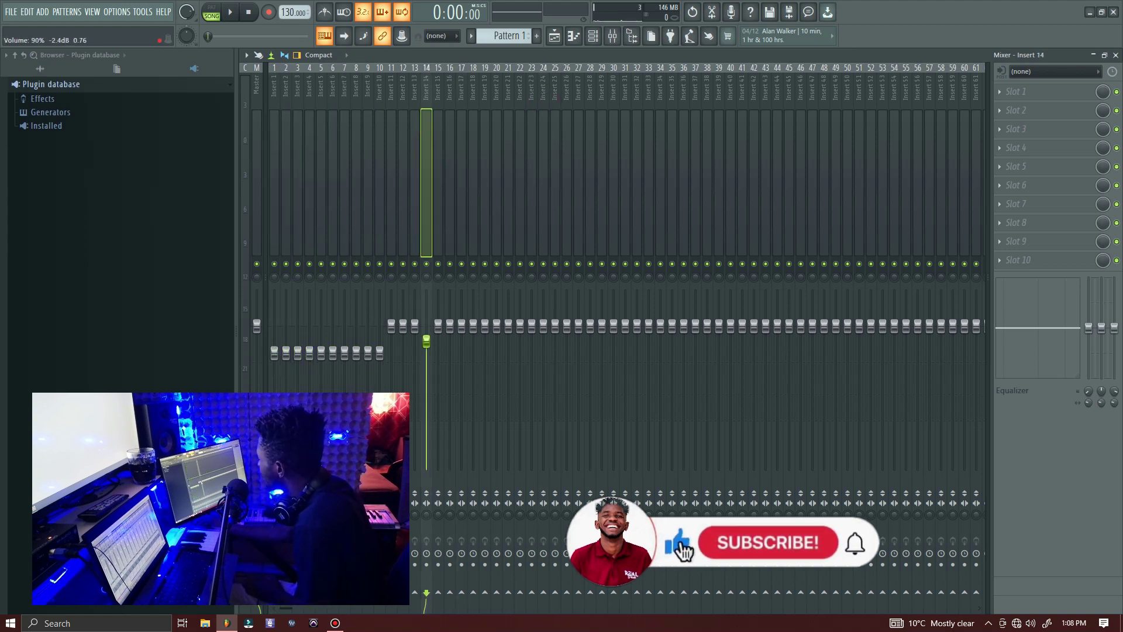
Lower the volume fader of mixer track Insert 15 on its own to about the same level as Insert 14.
{"action": "left_click", "coordinate": [480, 204]}
{"action": "left_click", "coordinate": [426, 223]}
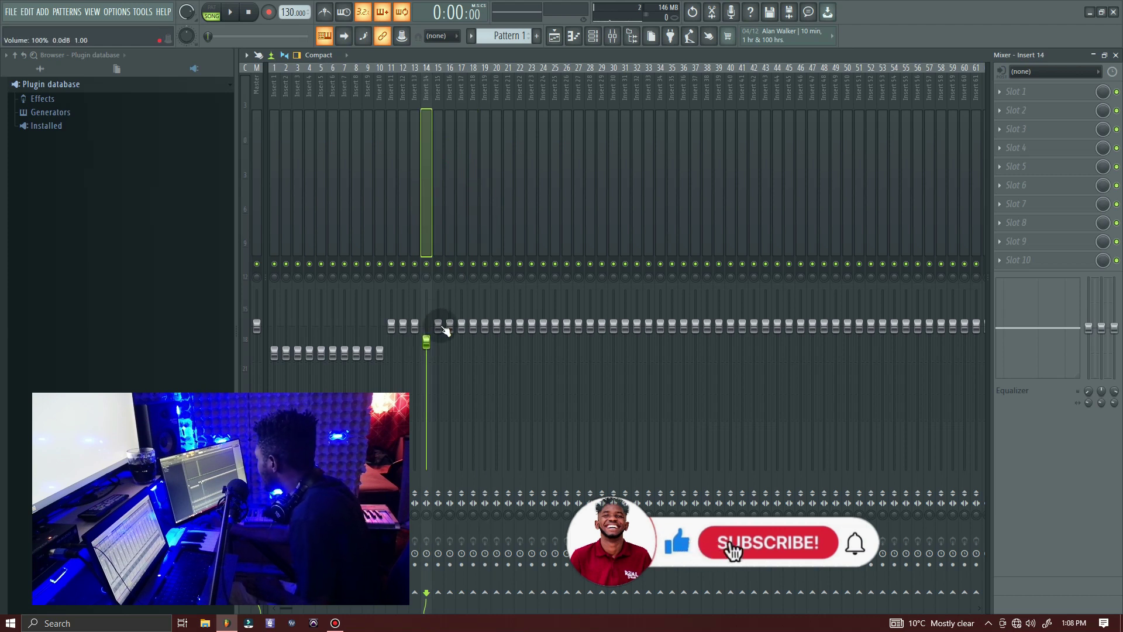
{"action": "left_click", "coordinate": [442, 328]}
{"action": "left_click_drag", "start_coordinate": [438, 325], "coordinate": [438, 341]}
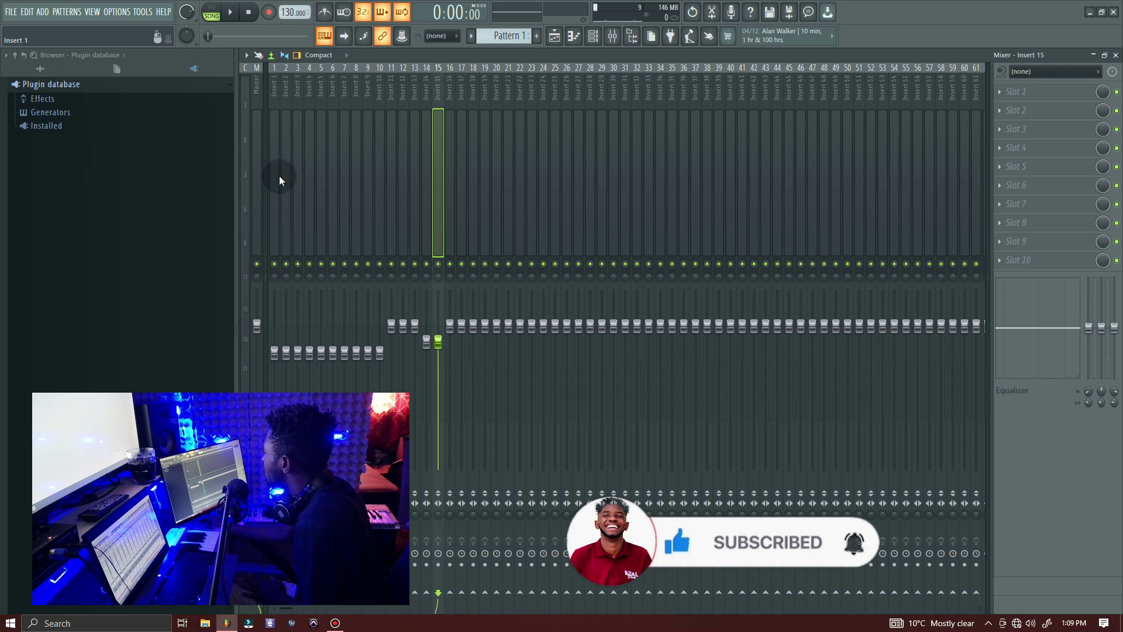
Switch from the mixer to the playlist and bring up the Channel rack, placing it slightly lower over the playlist.
{"action": "left_click", "coordinate": [1115, 55]}
{"action": "left_click", "coordinate": [554, 36]}
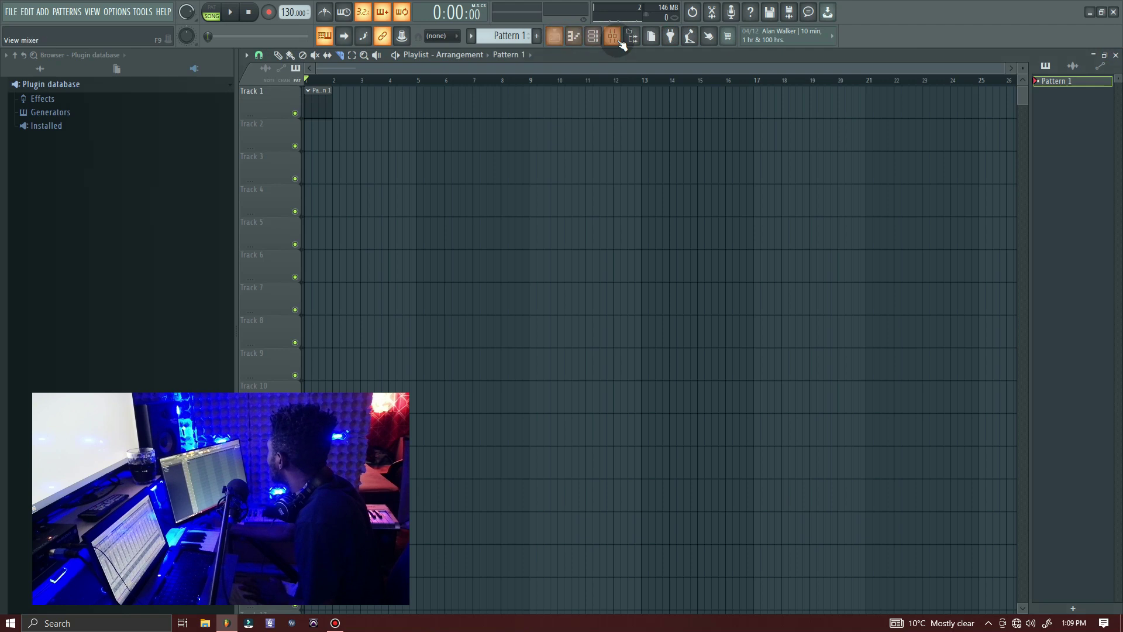
{"action": "left_click", "coordinate": [593, 36]}
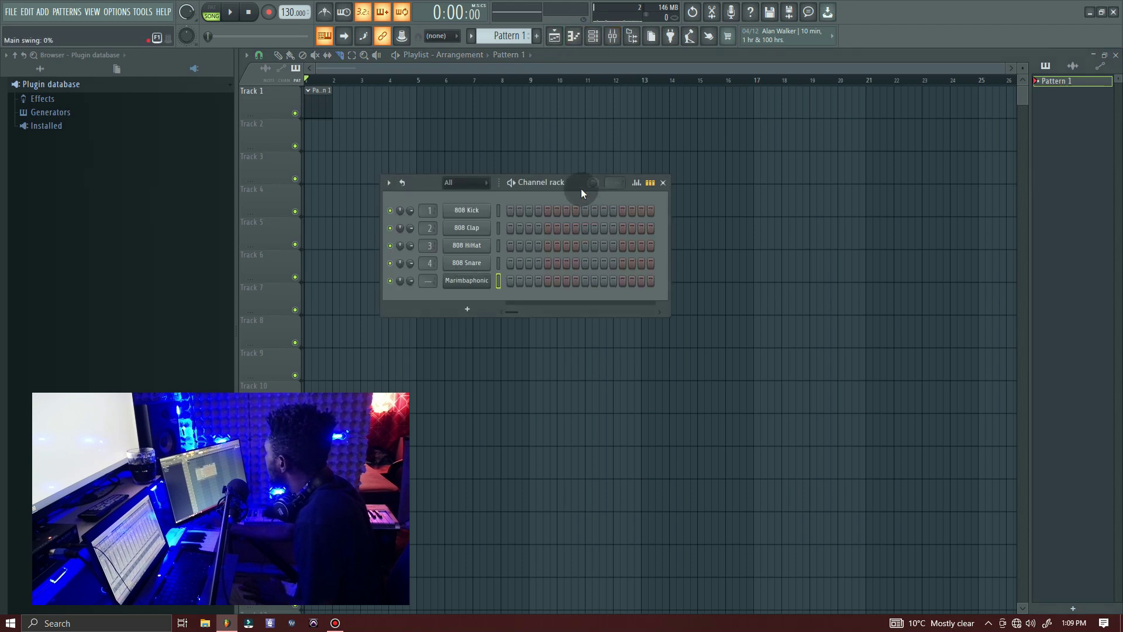
{"action": "left_click_drag", "start_coordinate": [573, 186], "coordinate": [576, 213]}
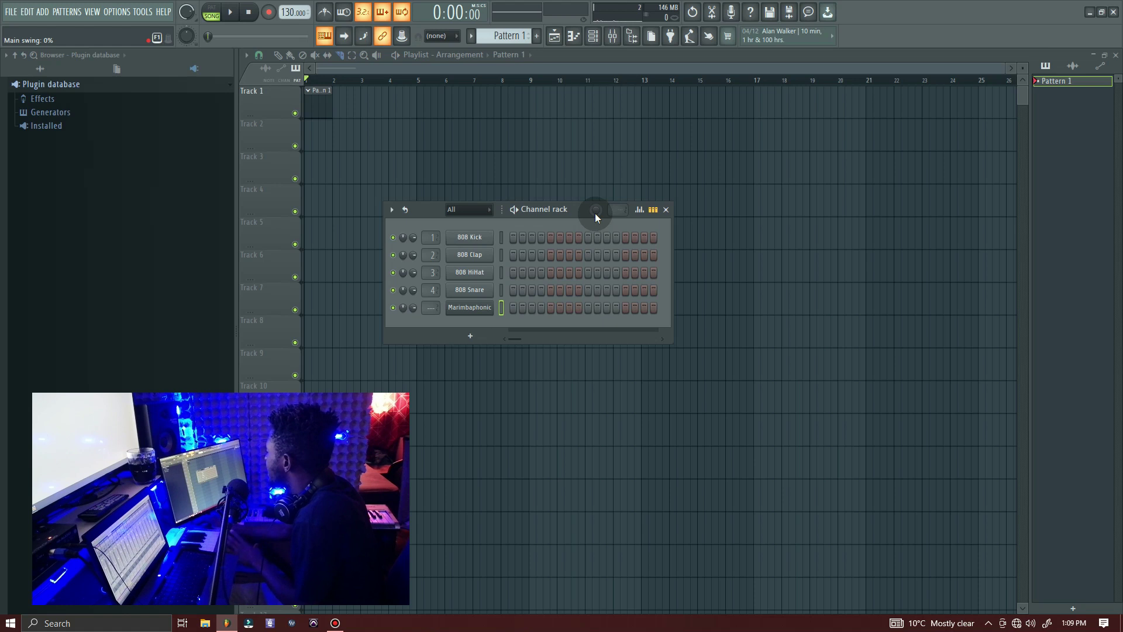
Set the Channel rack's main swing to 3%, and close the rack to return to the mixer.
{"action": "left_click_drag", "start_coordinate": [595, 213], "coordinate": [595, 196]}
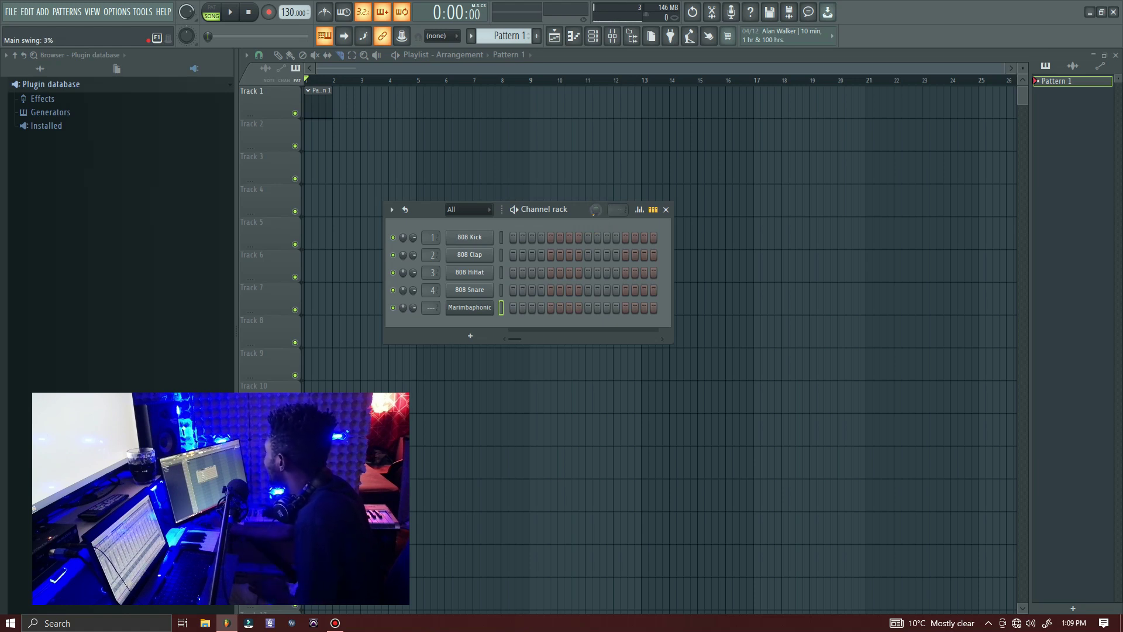
{"action": "left_click", "coordinate": [666, 210]}
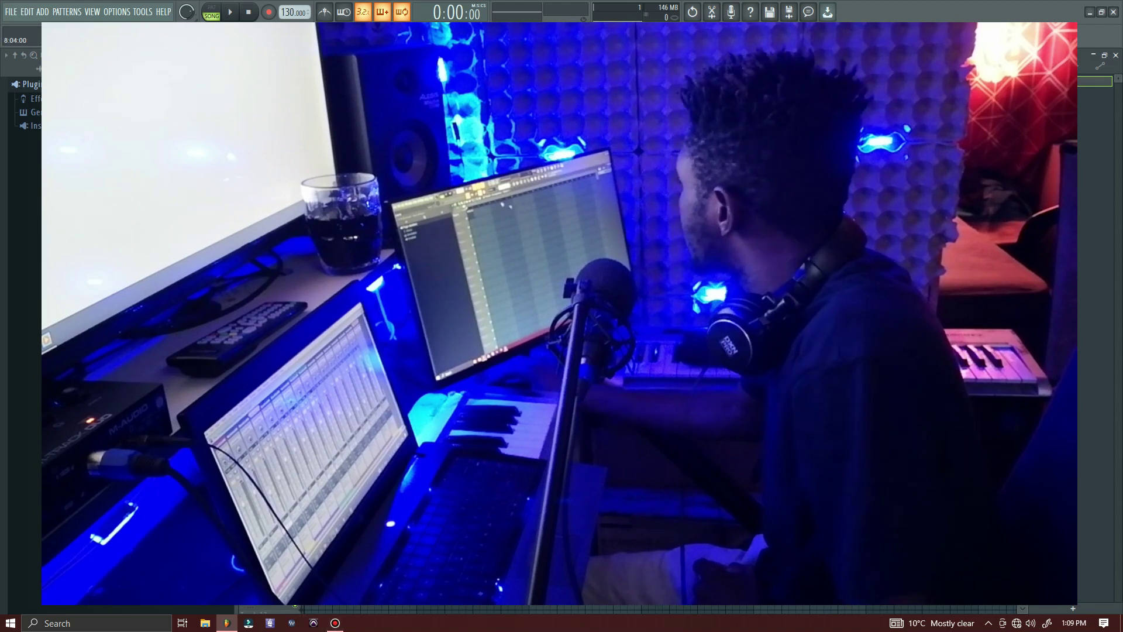
{"action": "left_click", "coordinate": [633, 36]}
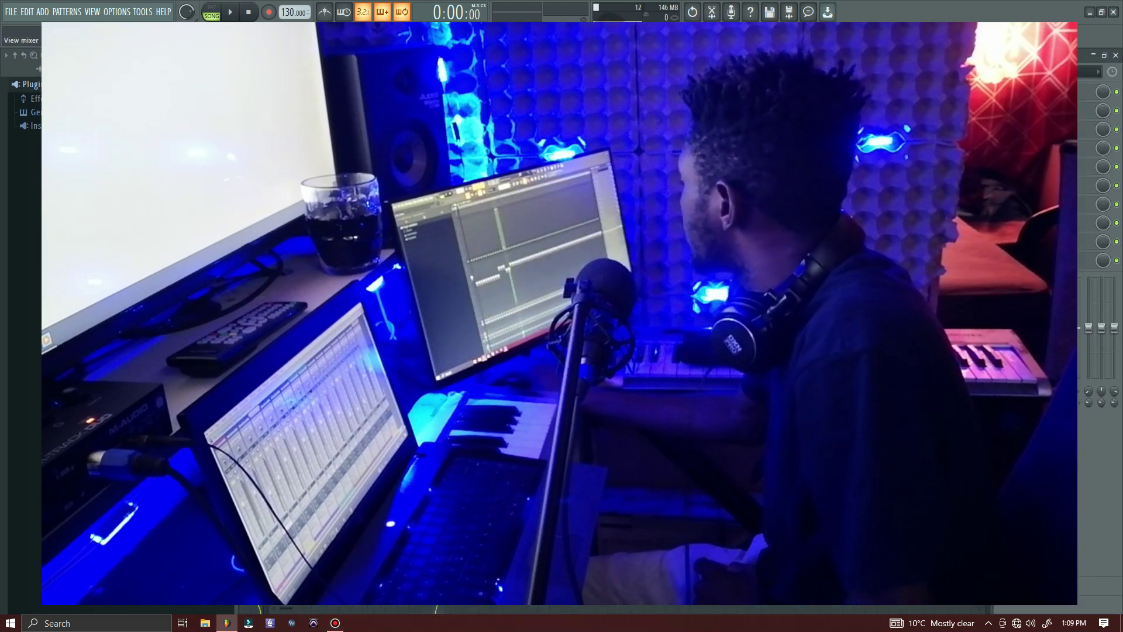